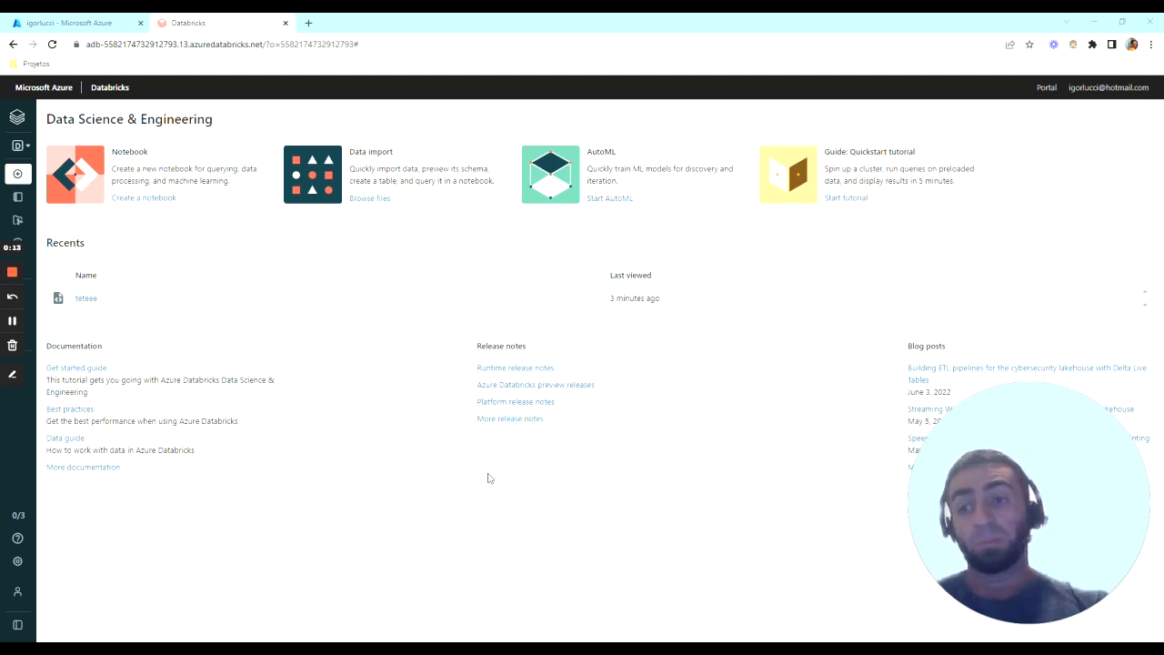
Open the recent notebook teteee and rename it teste_notebook.
left_click(86, 299)
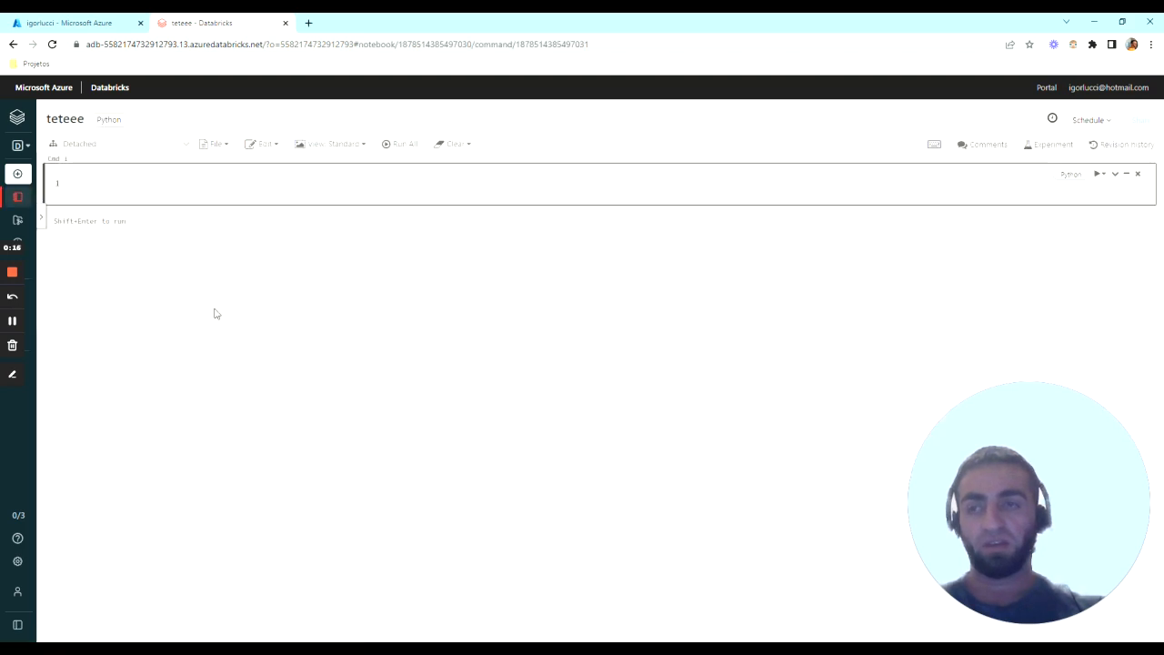
left_click(78, 119)
double_click(78, 119)
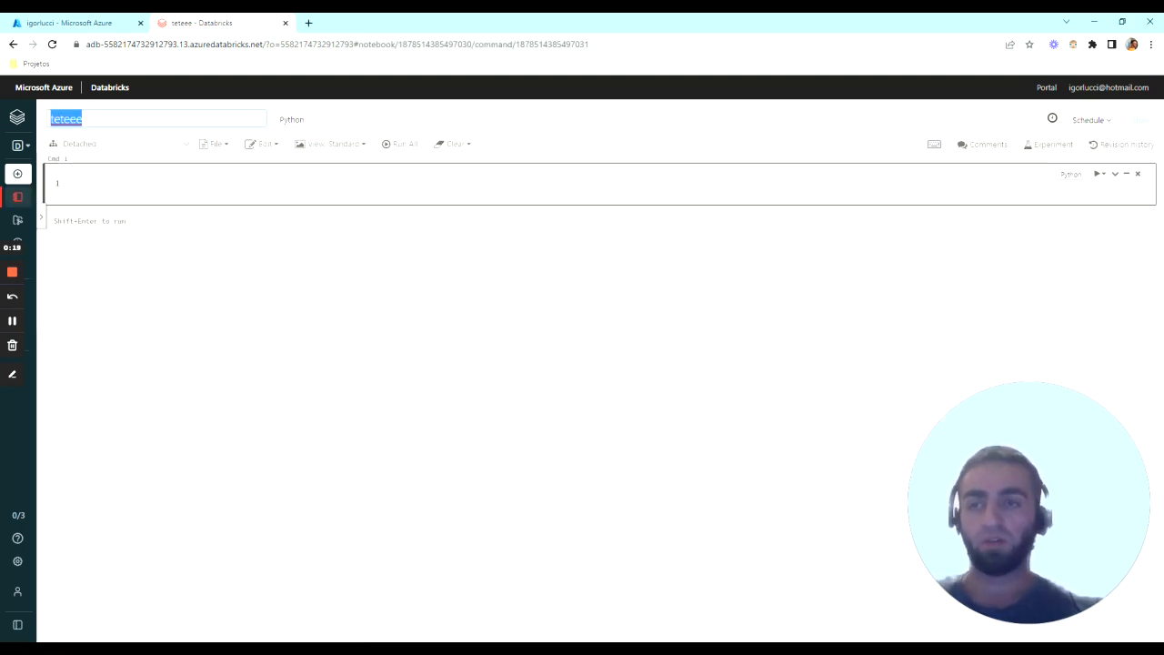
type("teste")
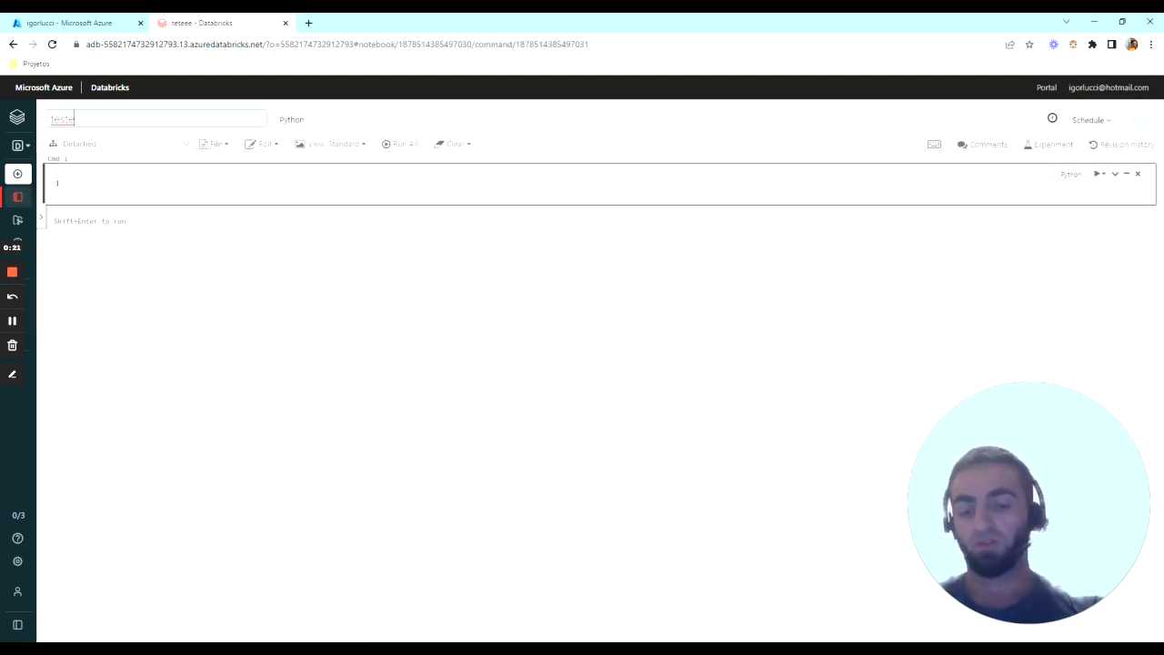
type("_notebook")
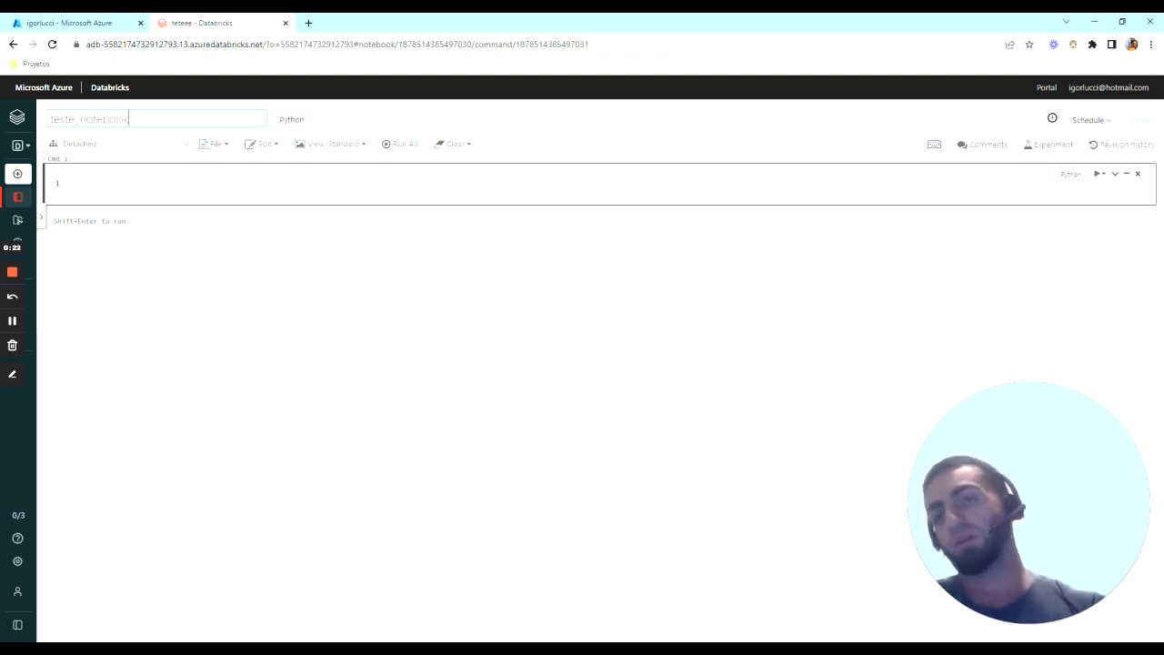
key("Return")
Try to run the first cell of teste_notebook without attaching a cluster, then cancel the attachment request.
left_click(145, 140)
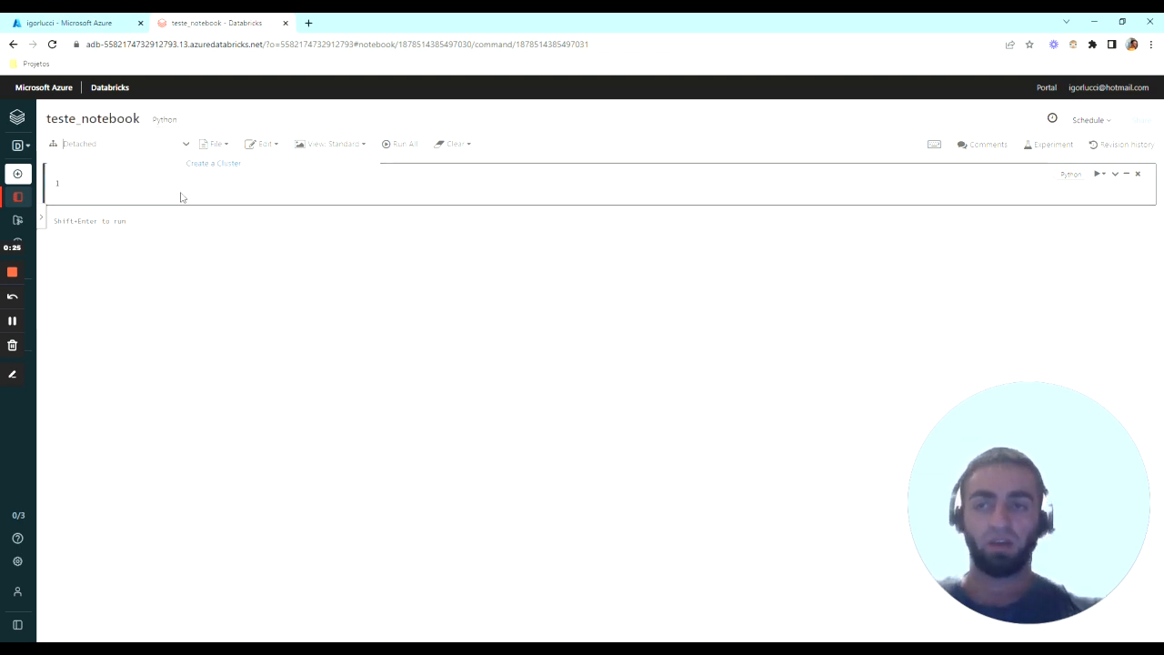
left_click(315, 198)
type("eeee")
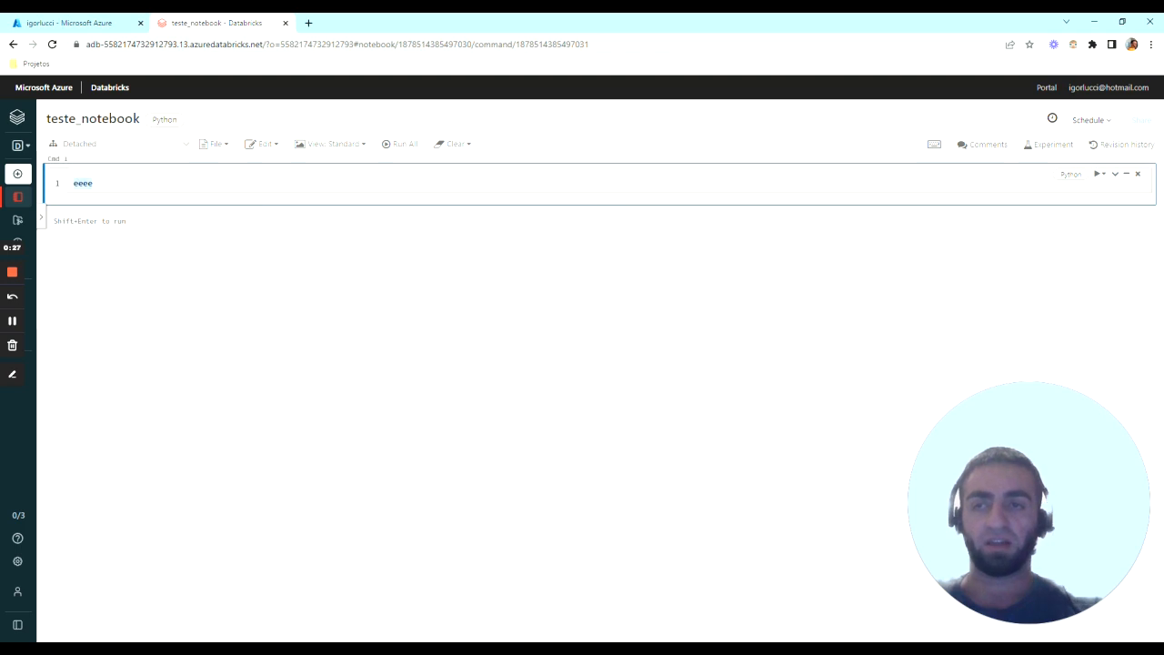
key("BackSpace")
key("BackSpace")
key("BackSpace")
key("BackSpace")
key("Return")
key("shift+Return")
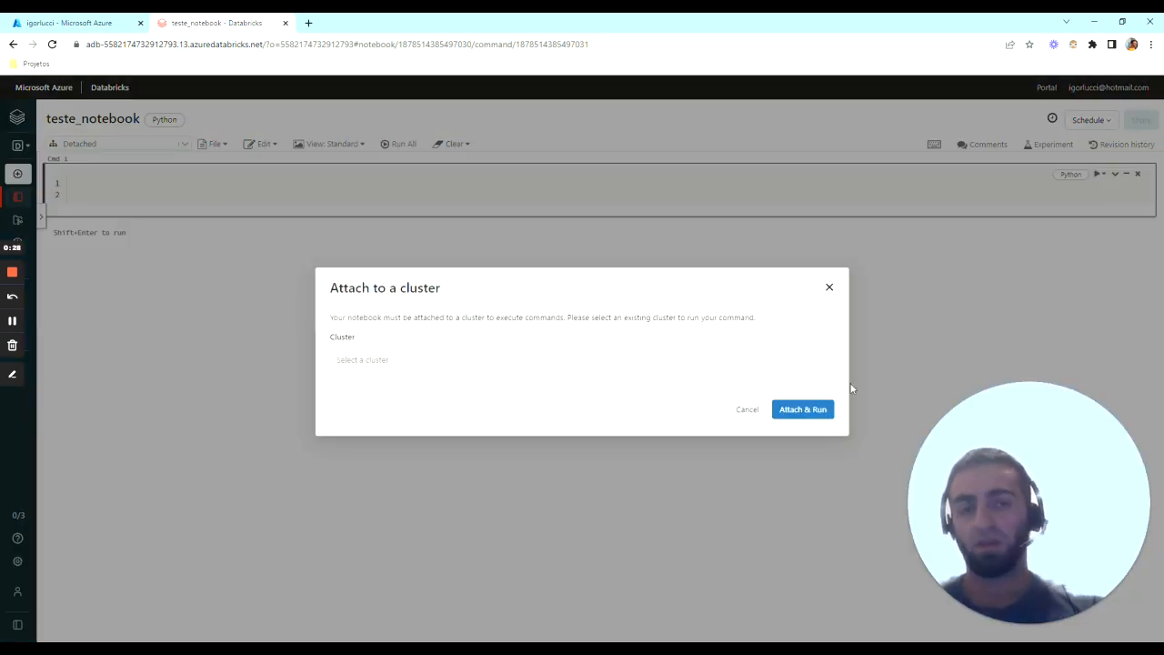
left_click(747, 409)
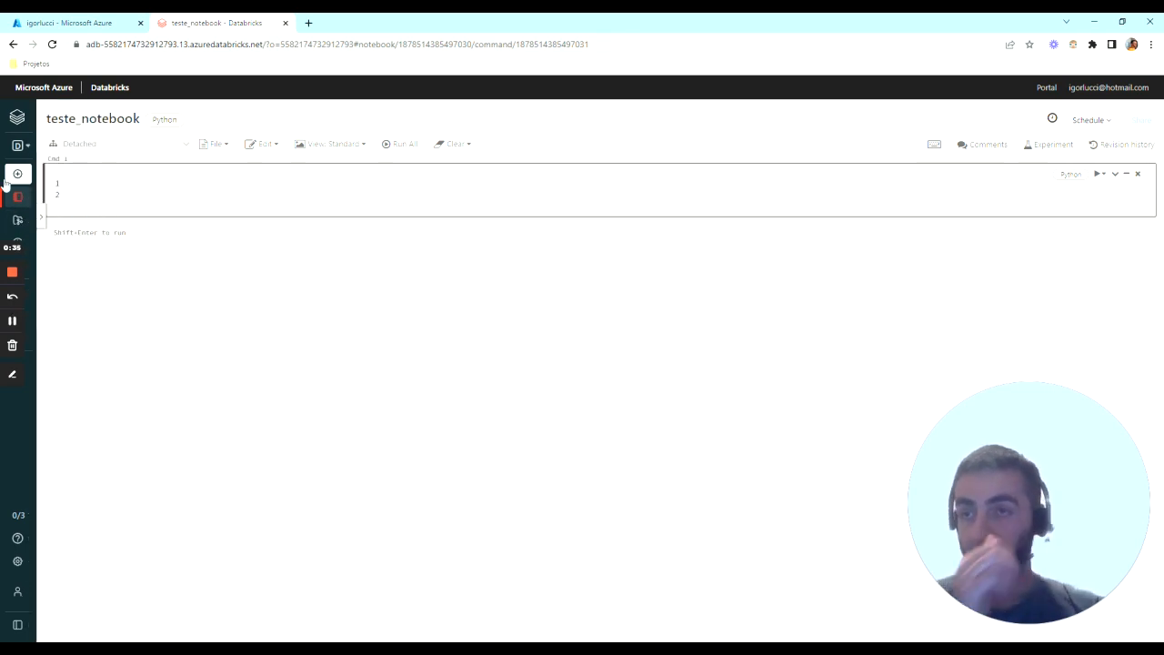
Switch from the Data Science & Engineering home page to the Machine Learning environment and view its Experiments page.
left_click(39, 121)
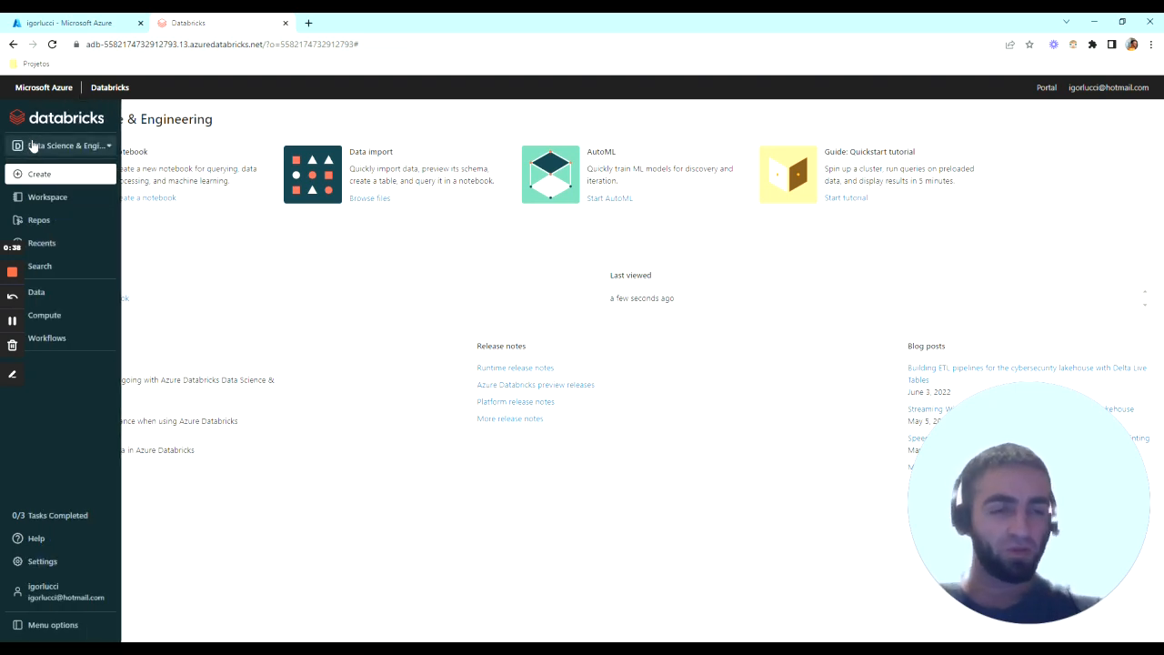
left_click(36, 148)
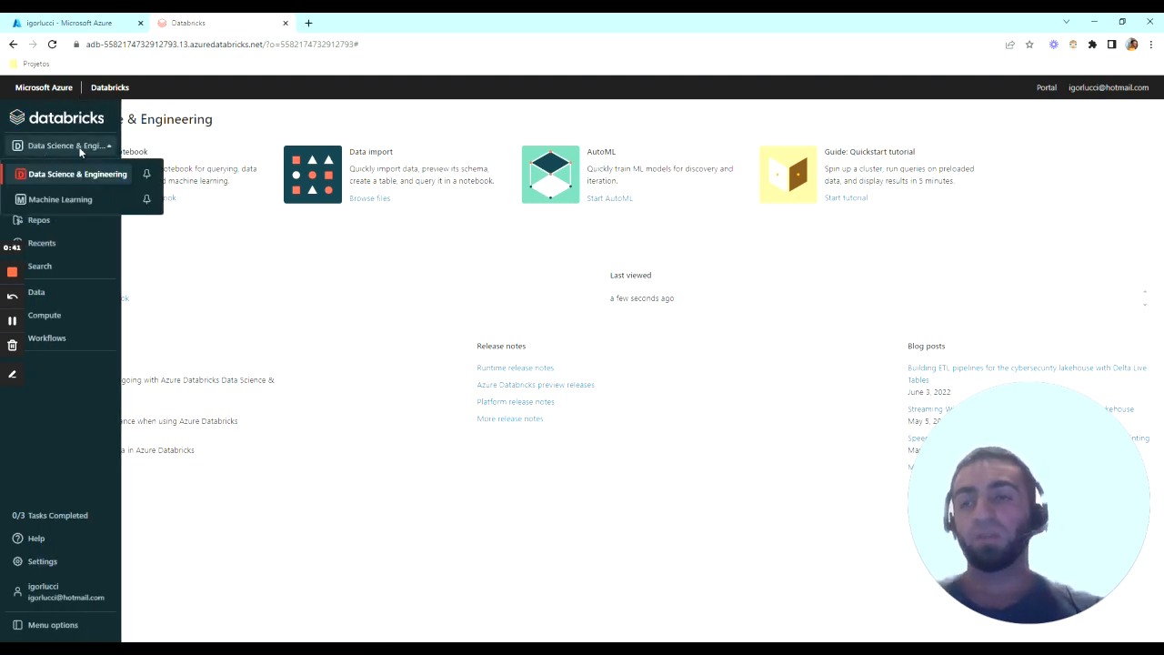
left_click(66, 200)
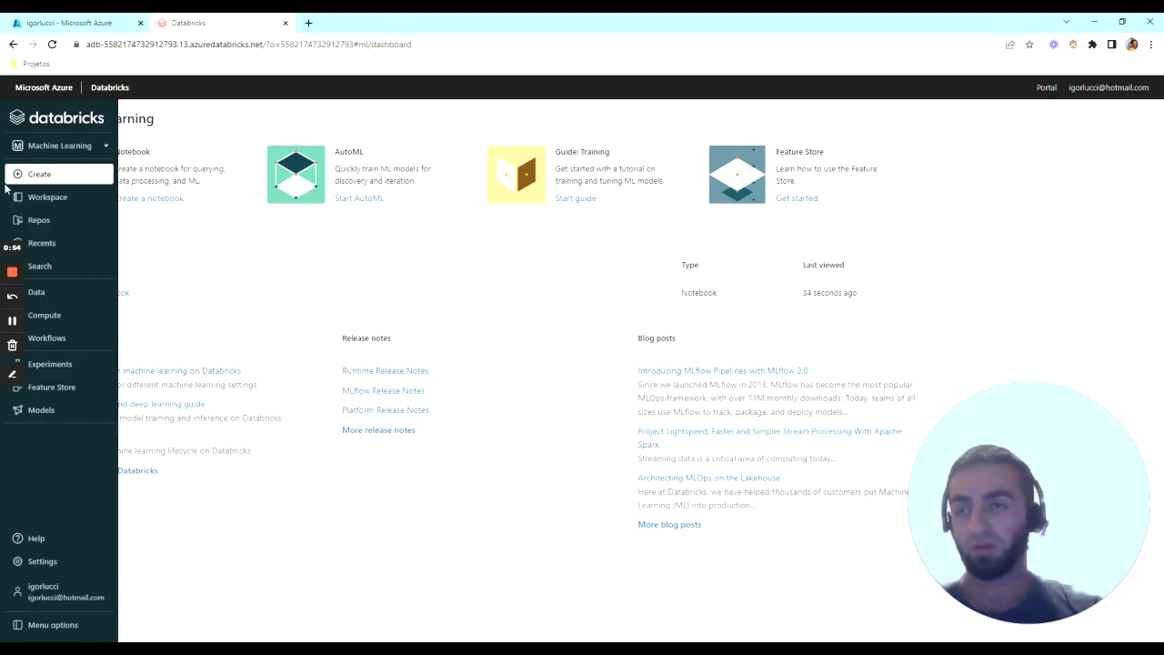
mouse_move(10, 185)
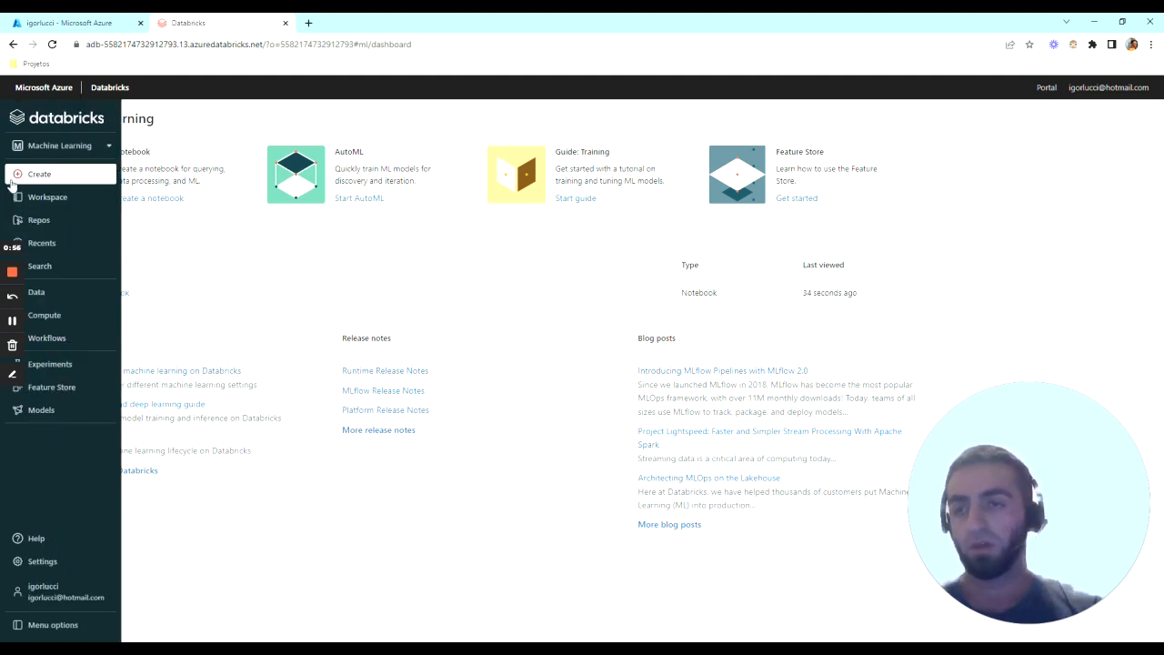
left_click(38, 363)
Switch the workspace environment back to Data Science & Engineering.
mouse_move(41, 146)
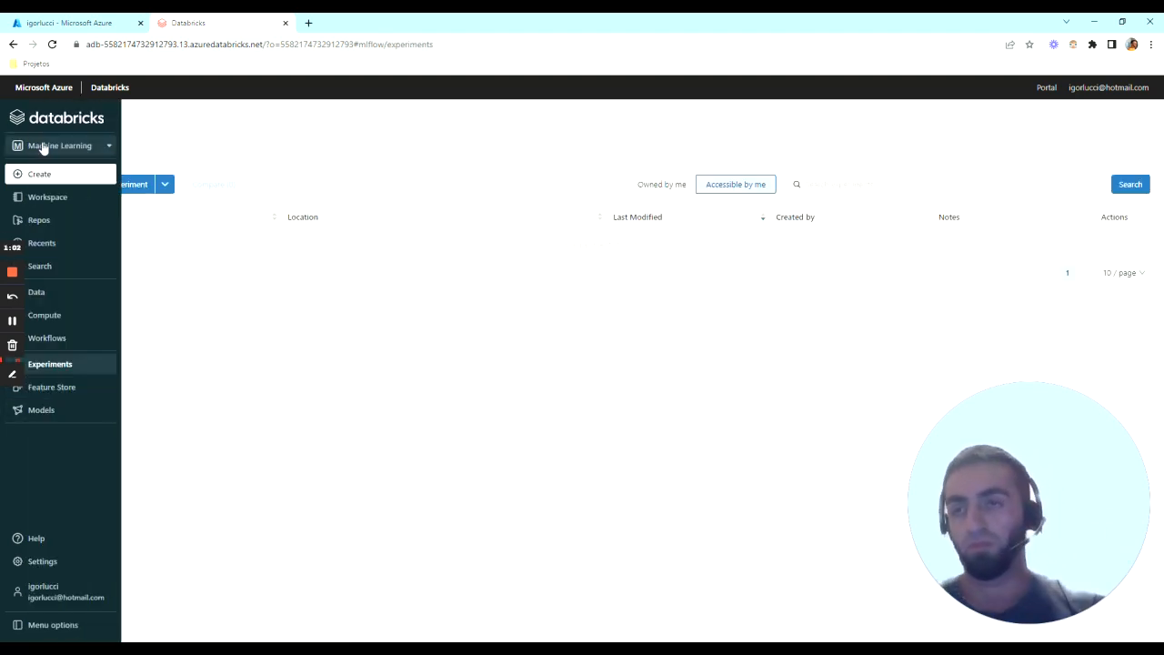
left_click(41, 146)
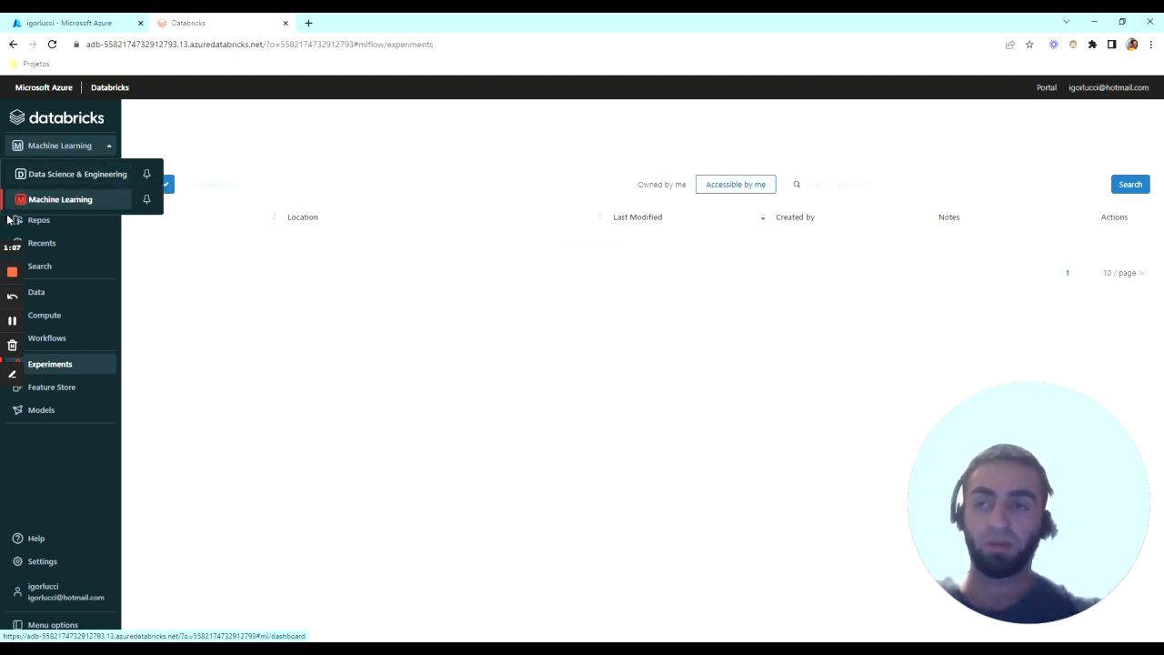
left_click(58, 174)
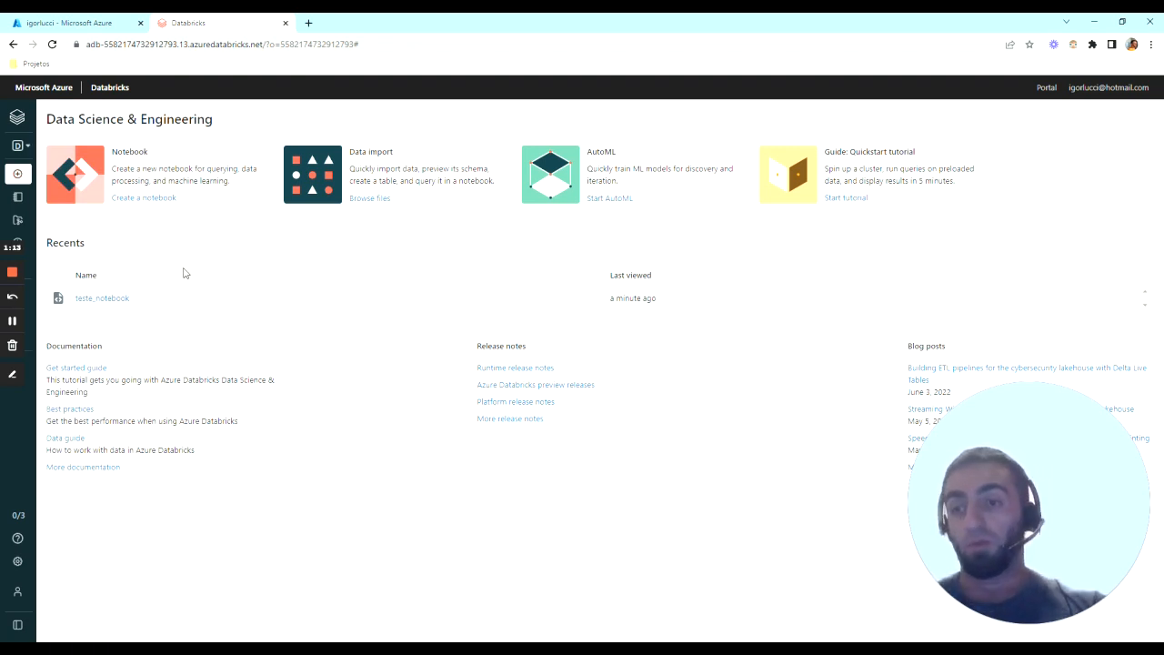
Start configuring a new all-purpose cluster named Standard Cluster and dismiss the Photon engine notice.
mouse_move(11, 184)
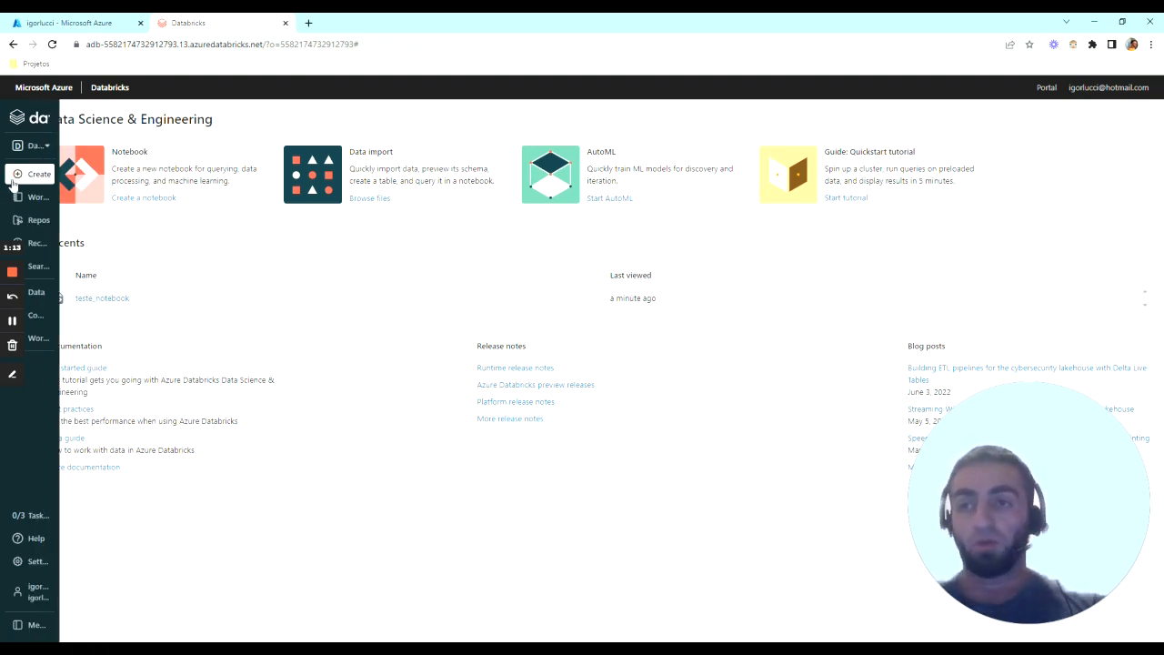
left_click(50, 318)
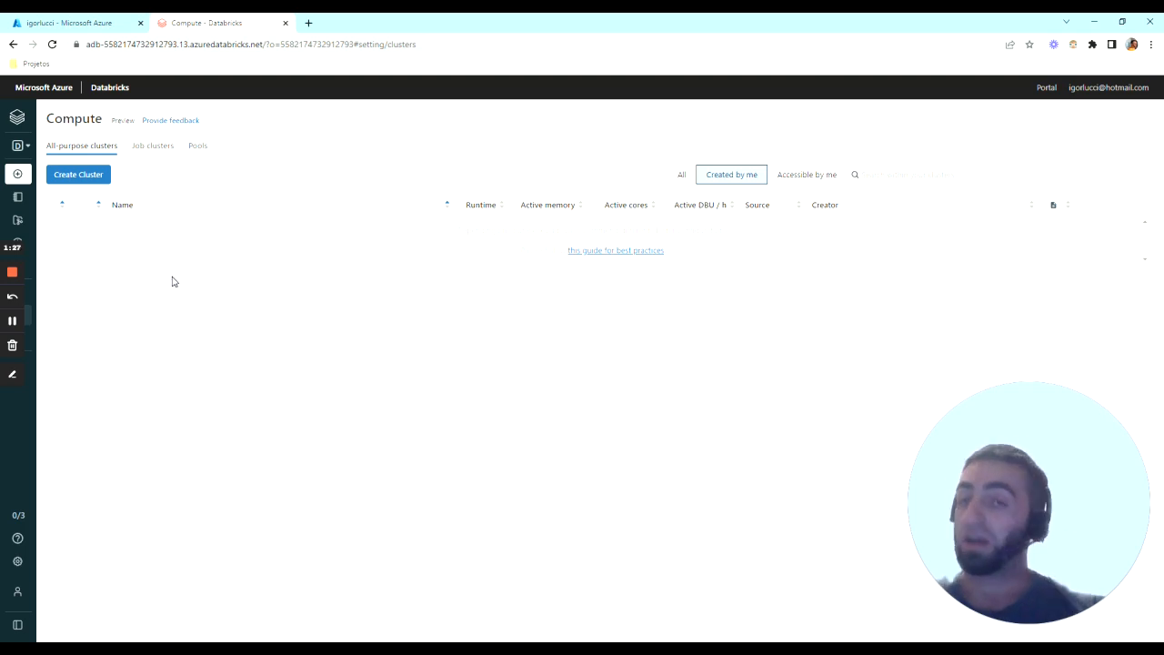
left_click(84, 173)
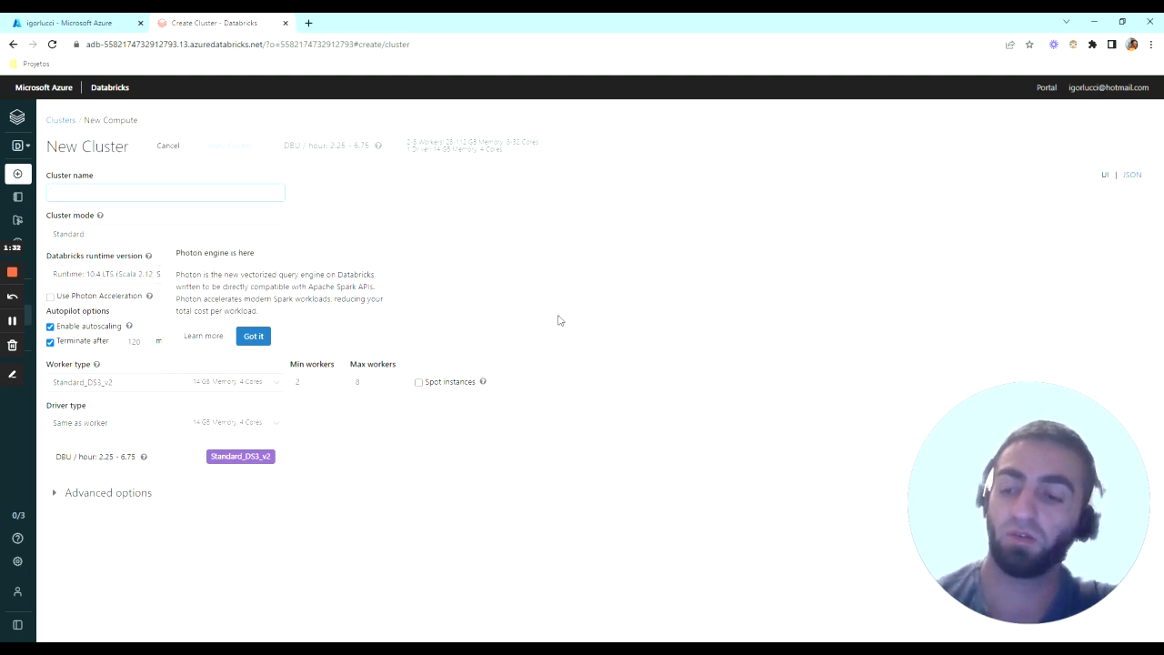
left_click(177, 187)
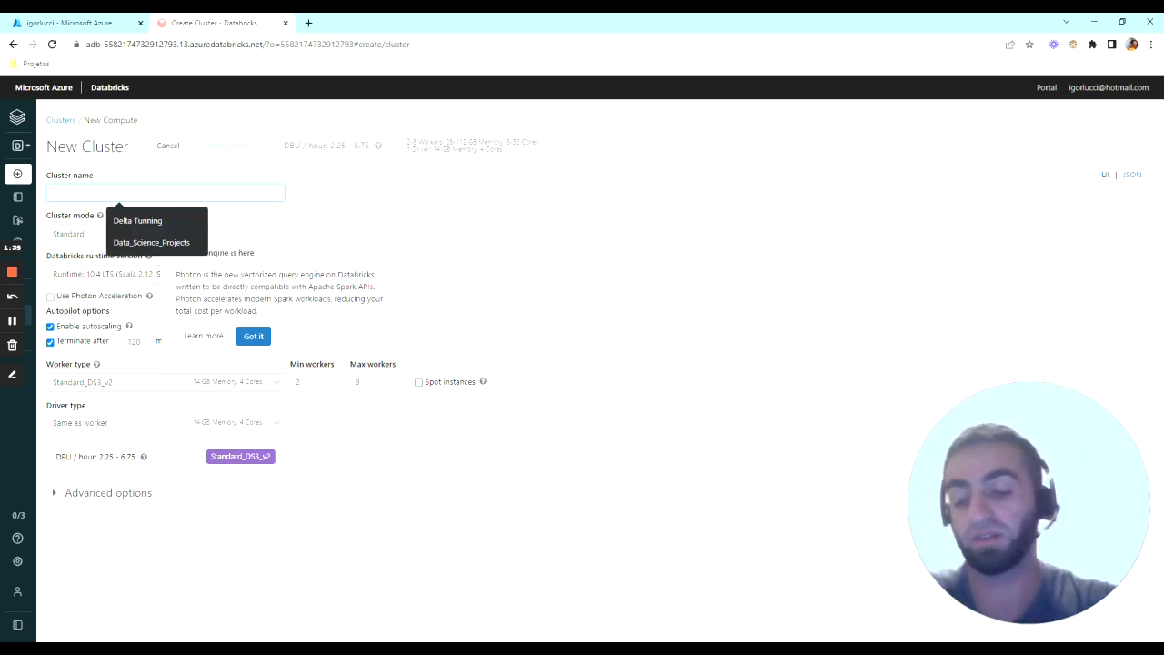
type("Standar")
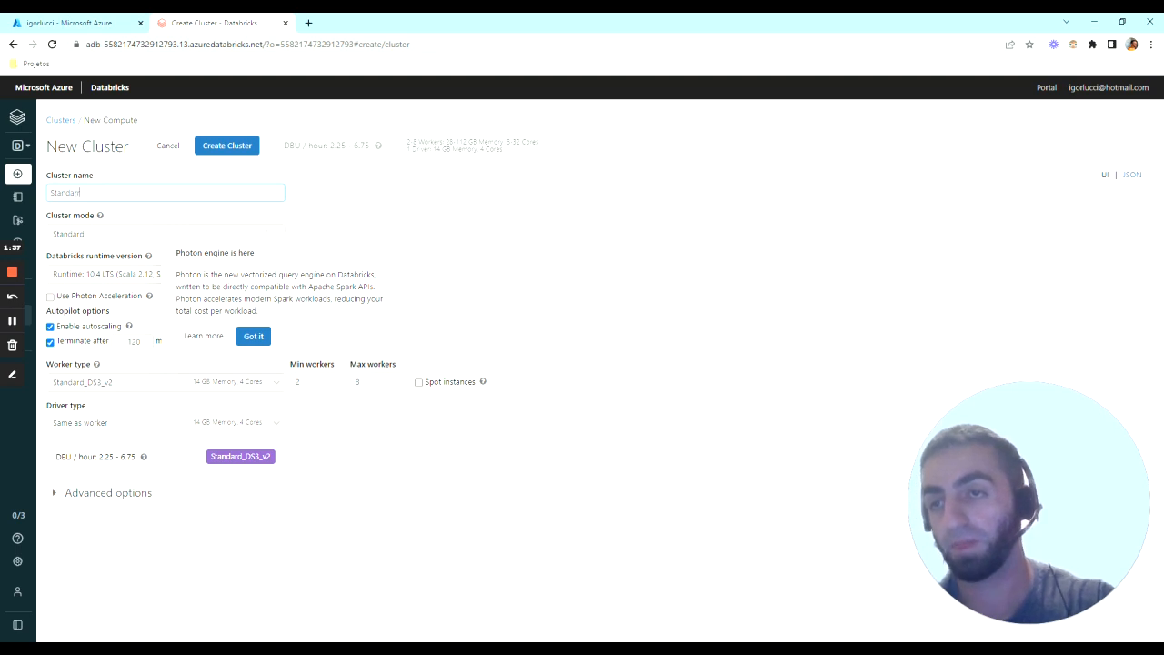
type("d Cluster")
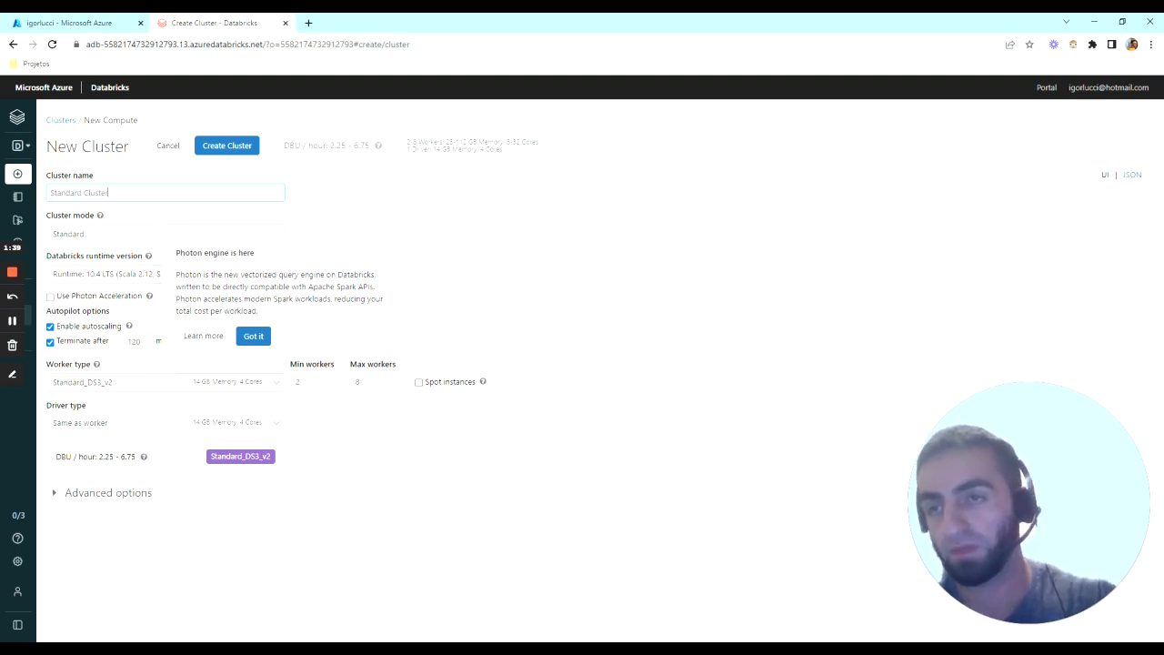
key("Tab")
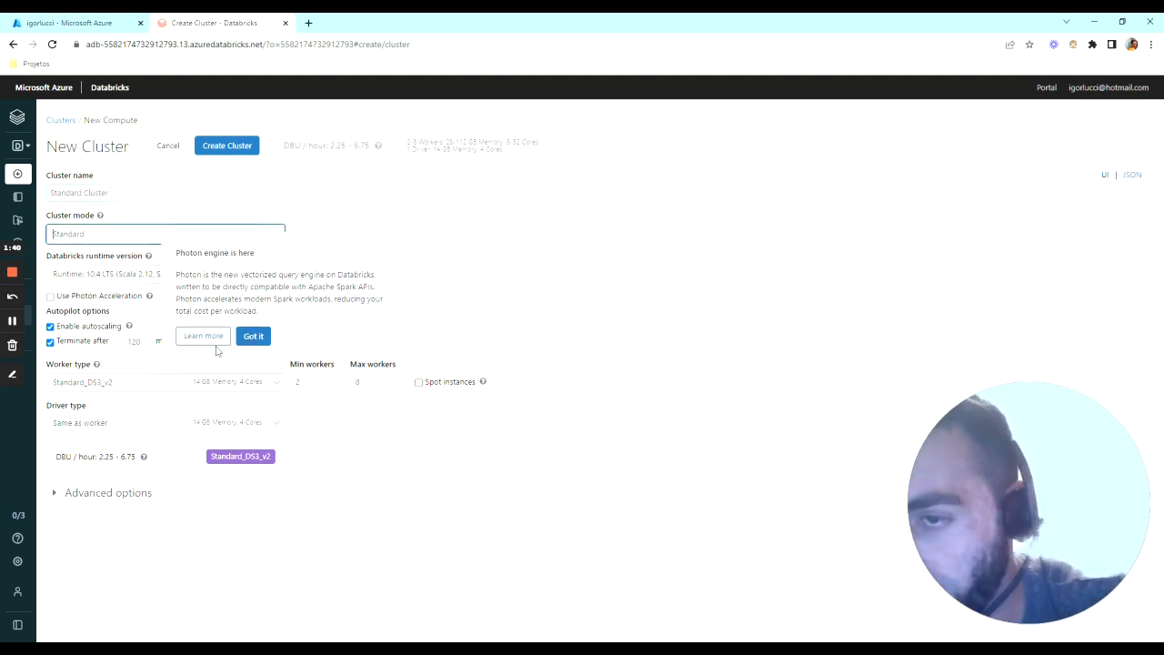
left_click(255, 338)
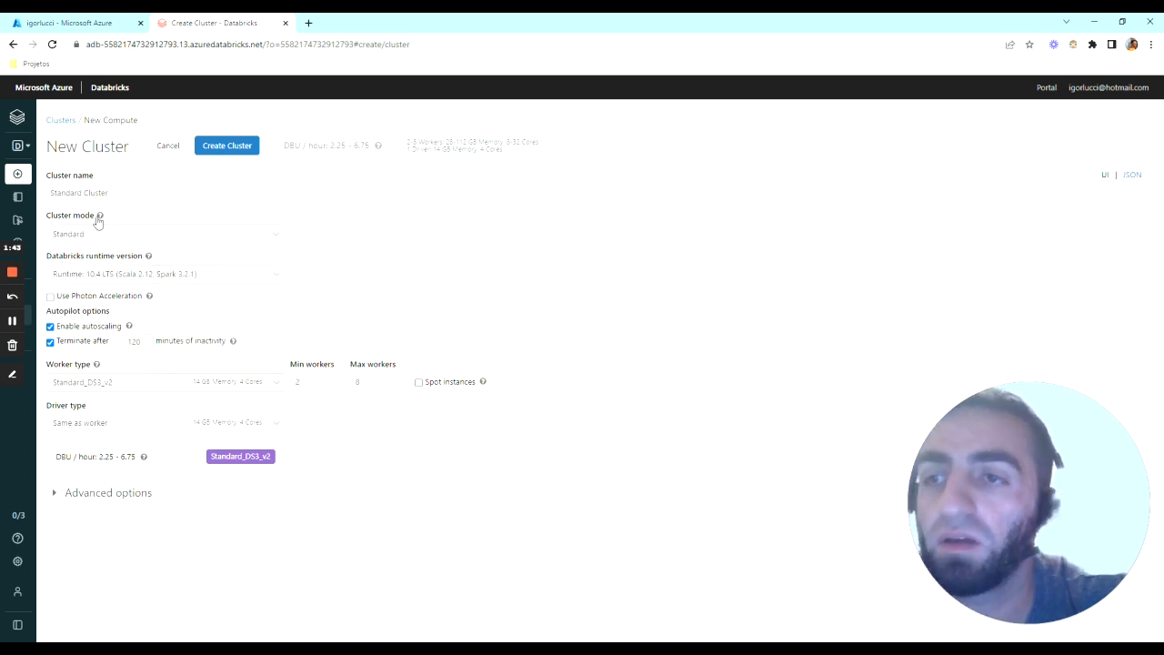
Read the cluster mode descriptions and preview the Single Node settings, returning the mode to Standard.
mouse_move(98, 223)
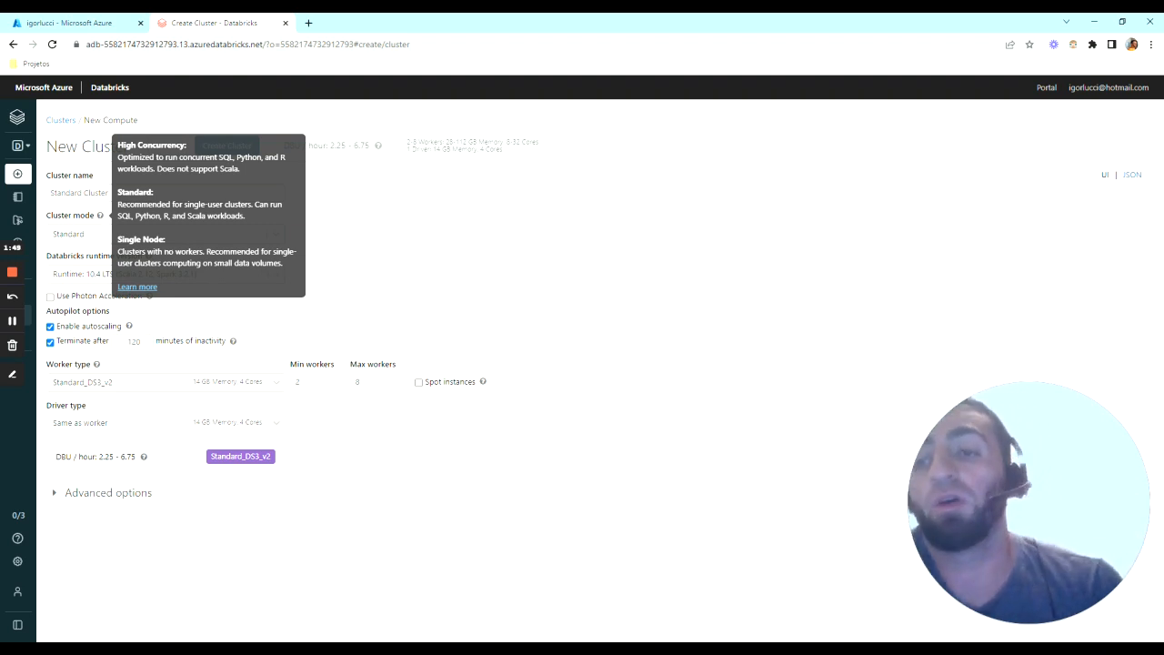
left_click(91, 234)
left_click(98, 276)
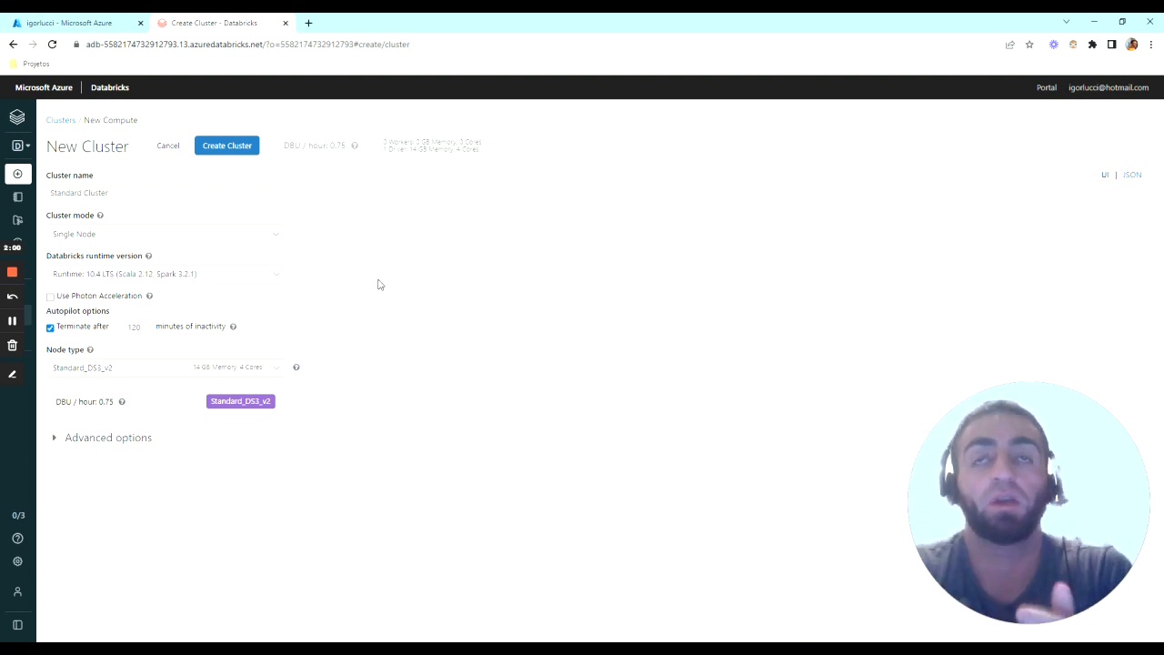
left_click(201, 234)
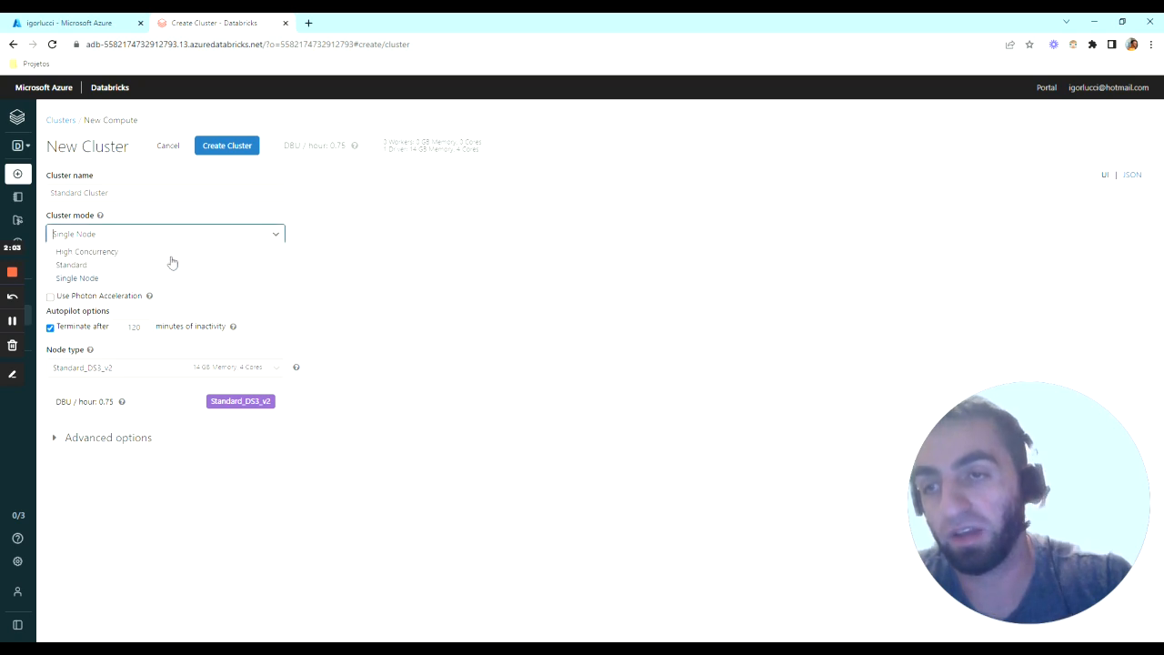
left_click(141, 263)
left_click(499, 287)
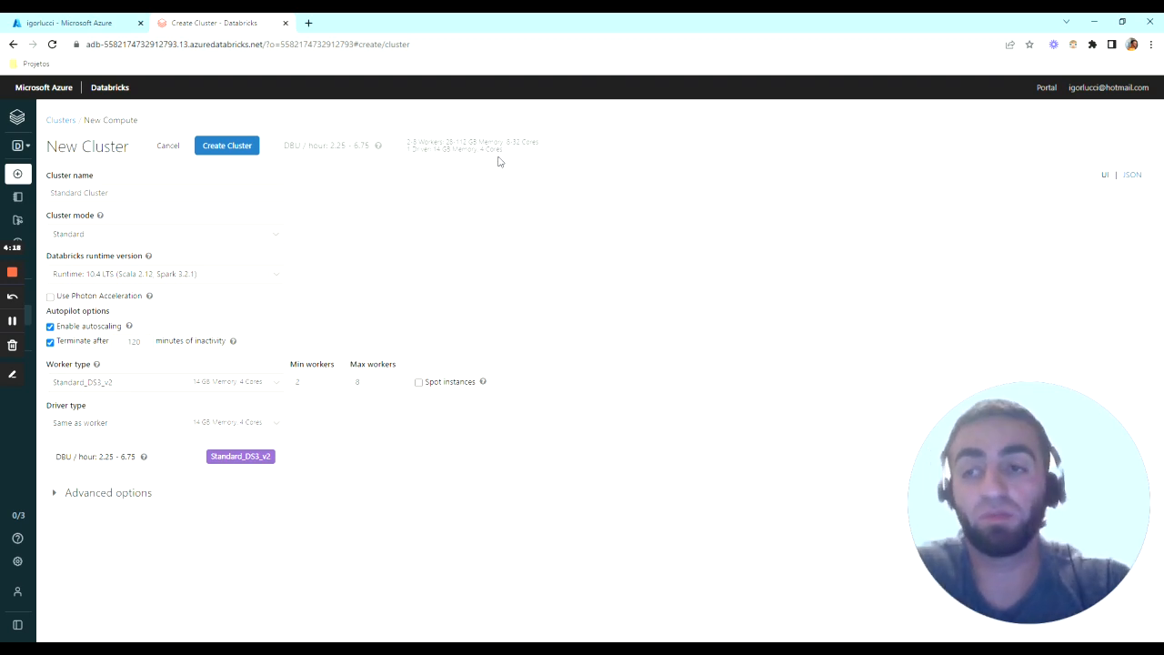
Set the cluster mode to Single Node once more for comparison and restore Standard mode.
left_click(272, 239)
left_click(101, 279)
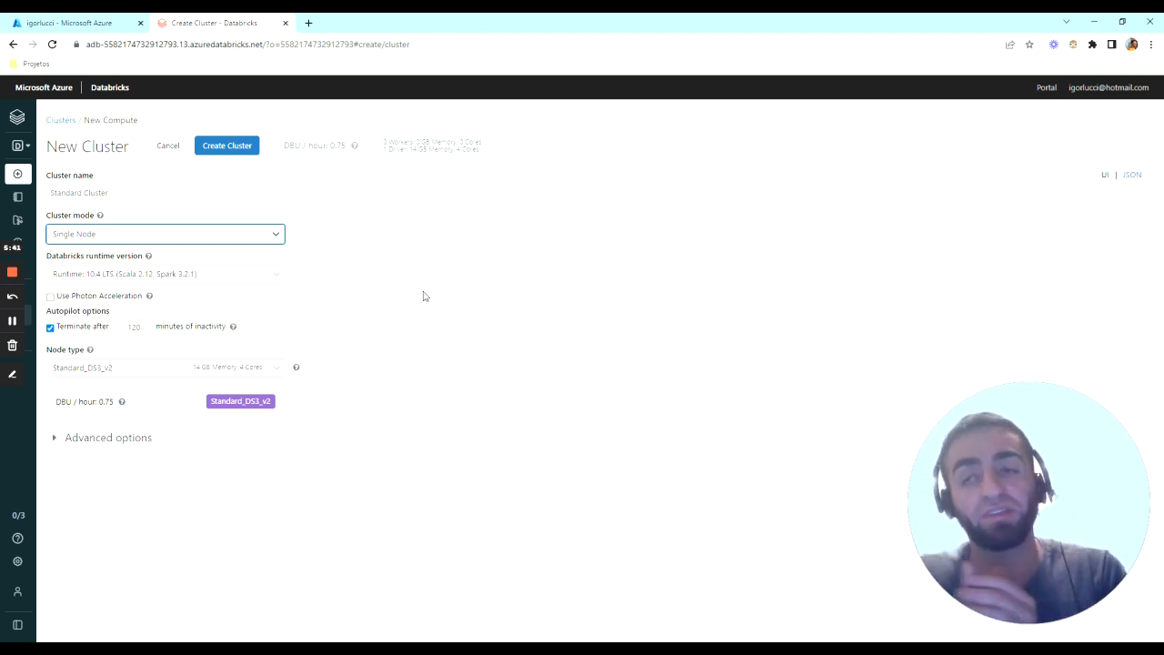
left_click(211, 236)
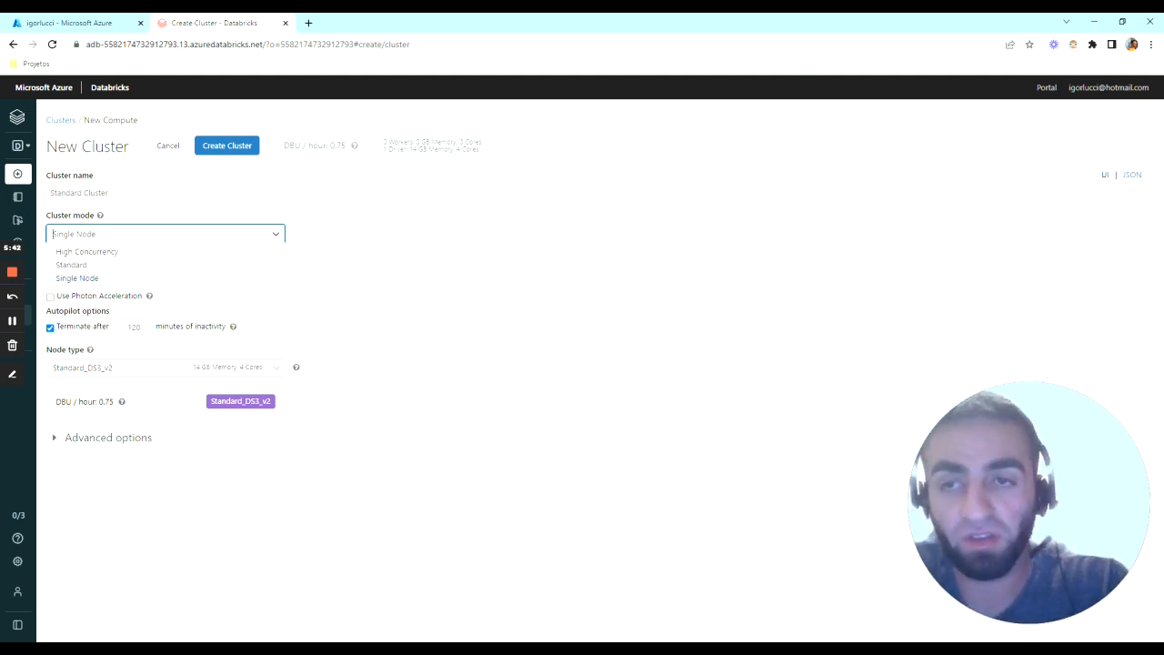
left_click(119, 278)
left_click(109, 235)
left_click(109, 264)
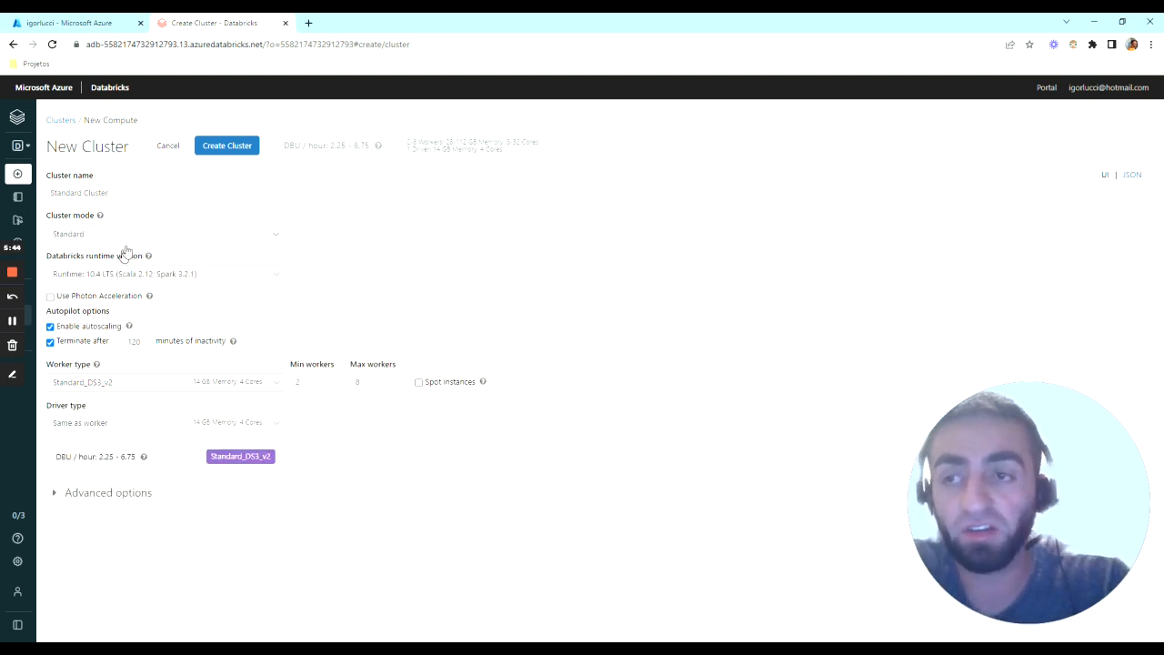
Preview the High Concurrency cluster settings and set the cluster mode back to Standard.
left_click(118, 234)
left_click(115, 250)
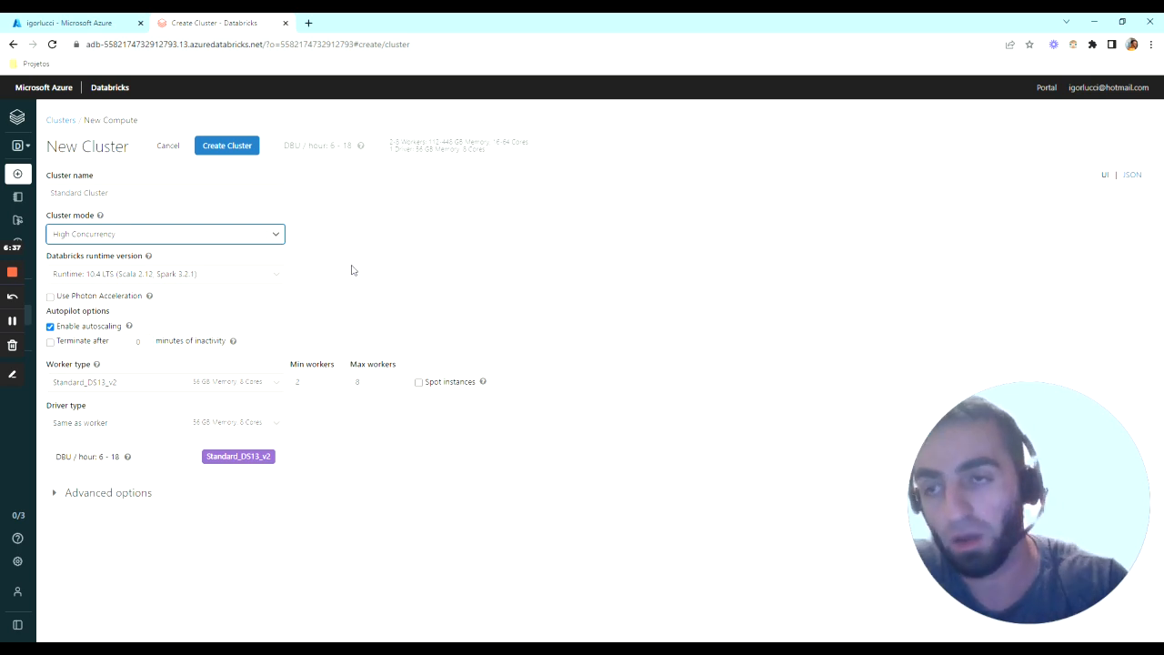
left_click(184, 237)
left_click(142, 256)
left_click(124, 239)
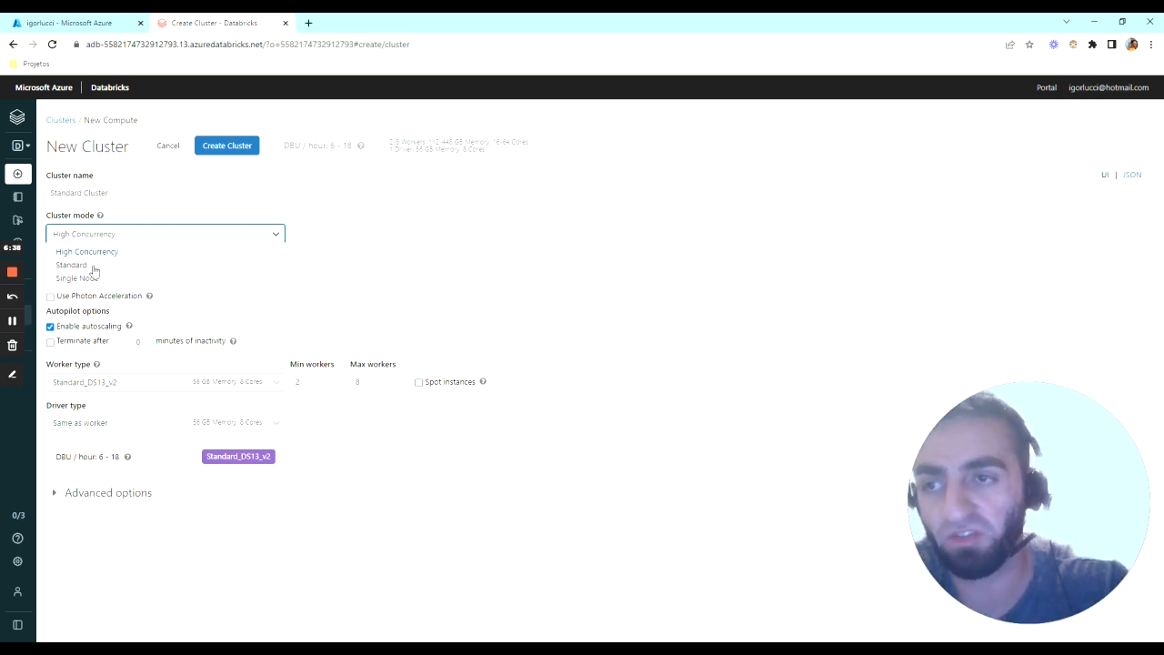
left_click(72, 265)
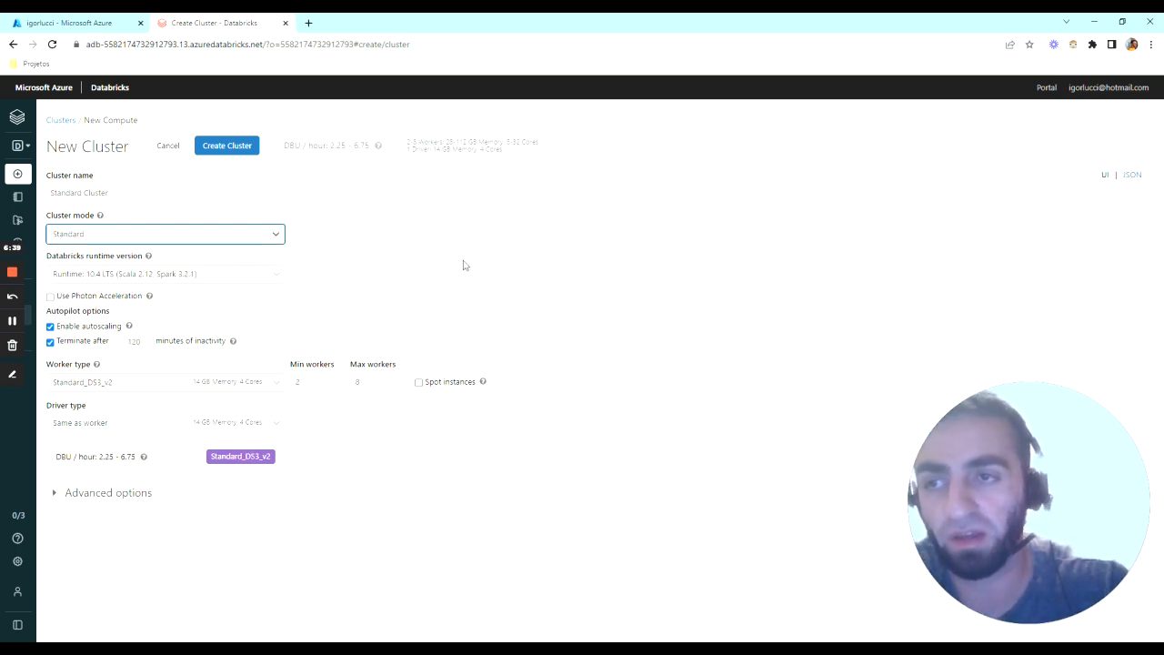
Set the Databricks runtime version to Standard 11.1 (Scala 2.12, Spark 3.3.0).
left_click(275, 277)
left_click(275, 281)
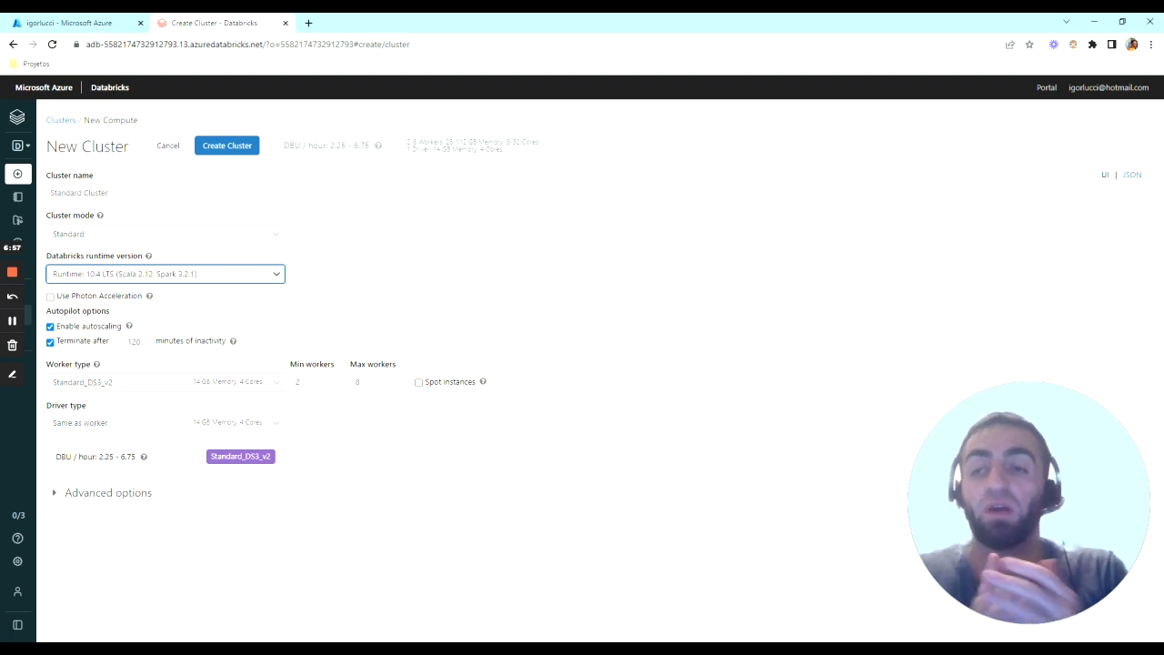
left_click(156, 275)
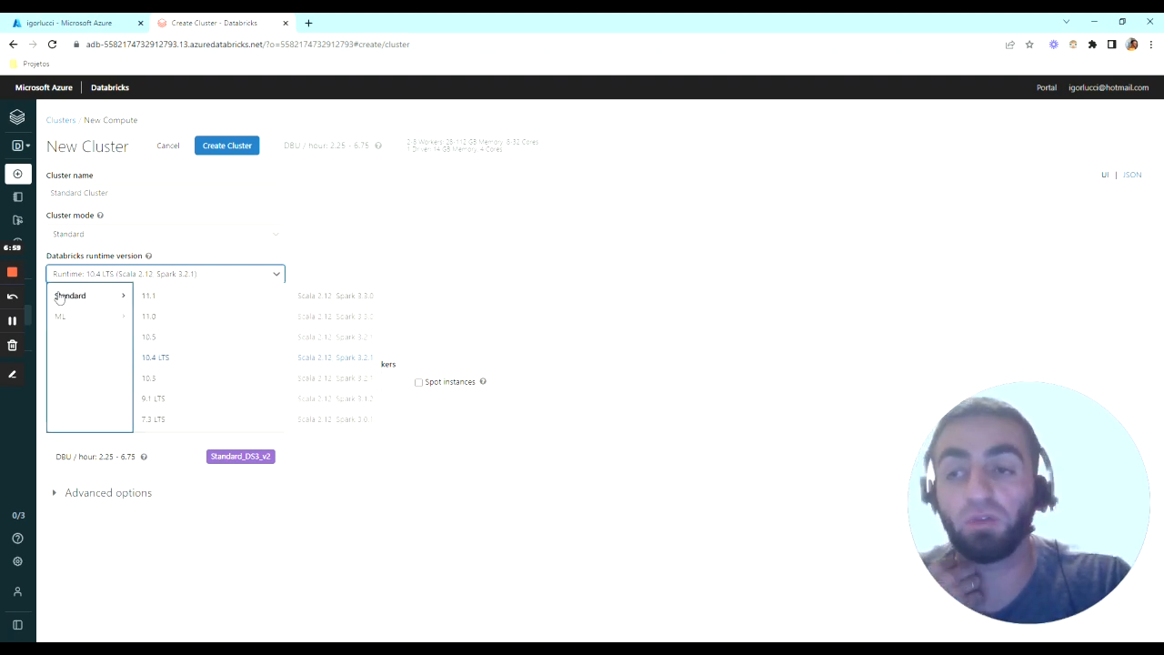
left_click(185, 299)
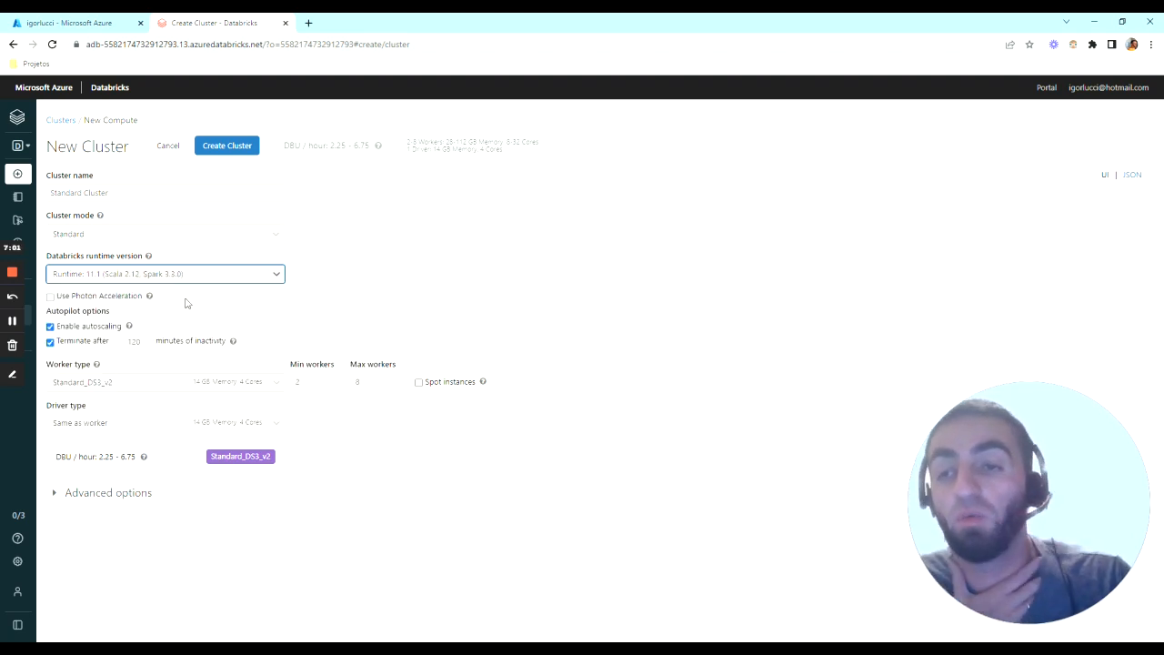
Preview the 11.1 ML GPU runtime (Scala 2.12, Spark 3.3.0) and set the runtime version back to Standard 11.1.
left_click(185, 278)
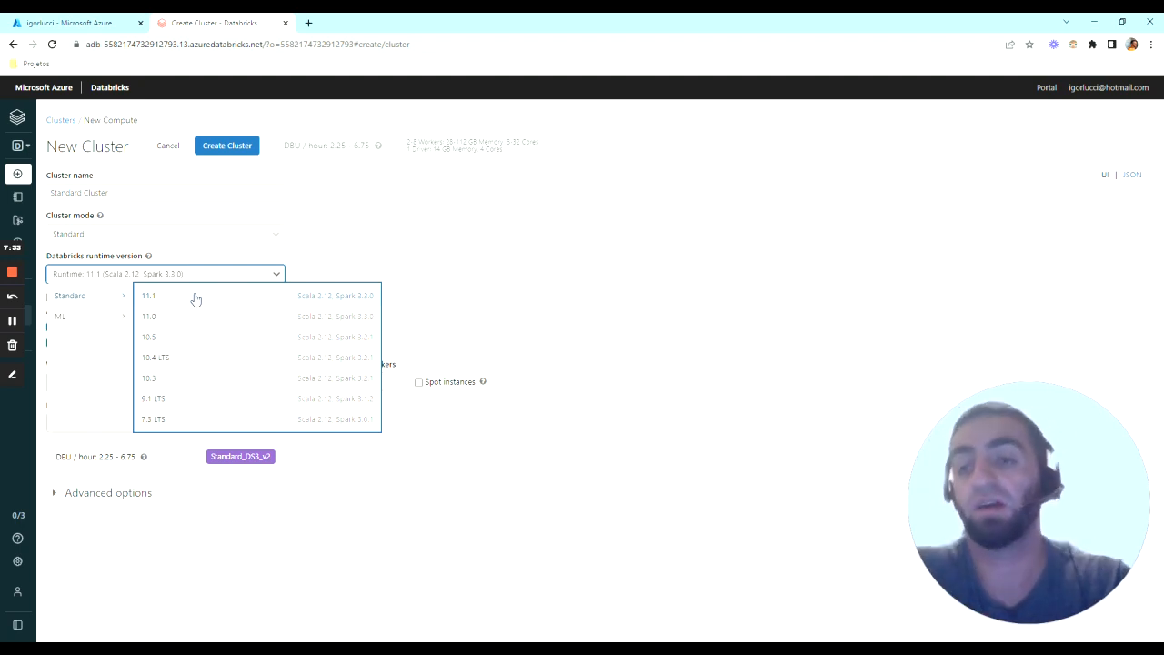
left_click(82, 321)
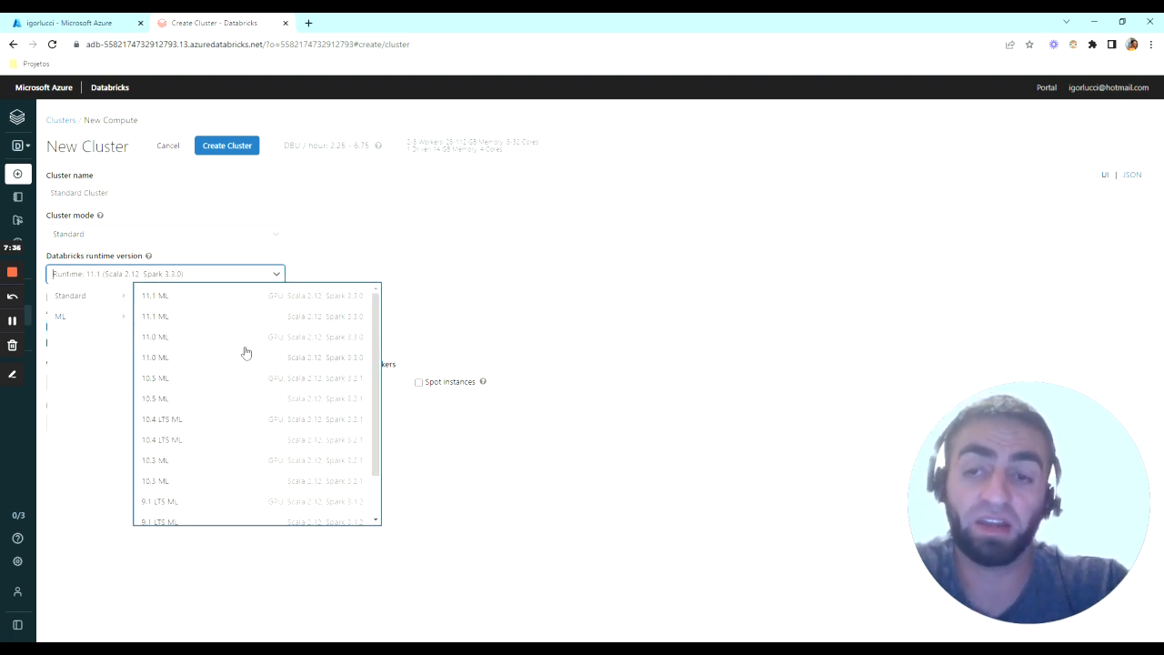
left_click(262, 298)
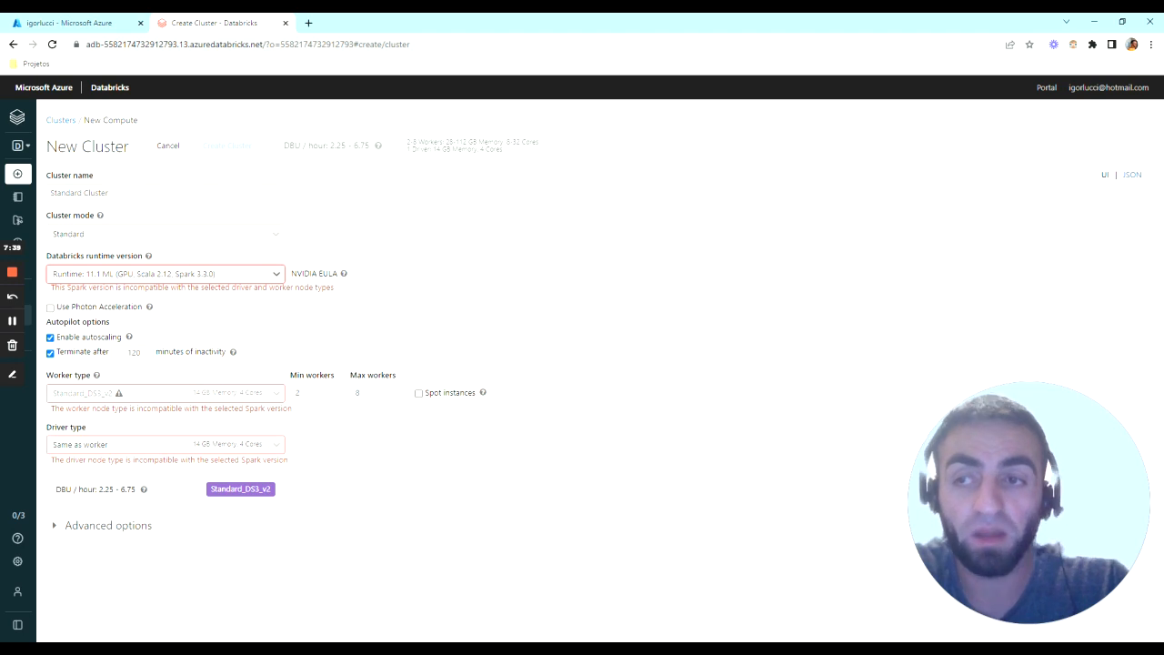
left_click(182, 274)
left_click(73, 296)
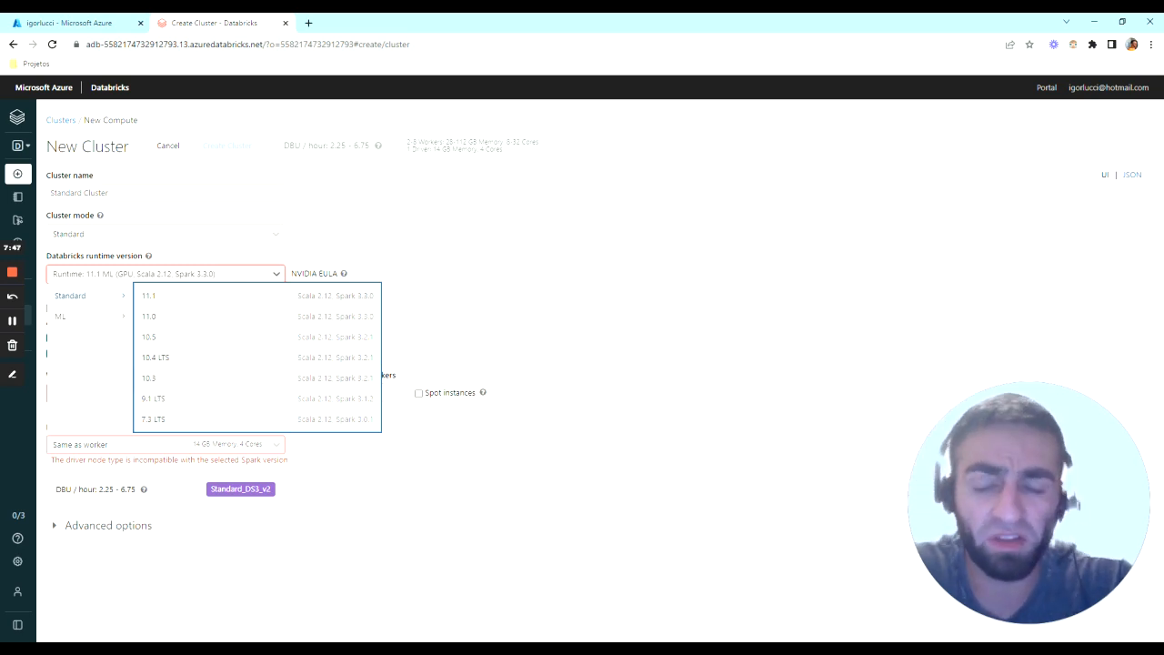
left_click(161, 302)
left_click(255, 274)
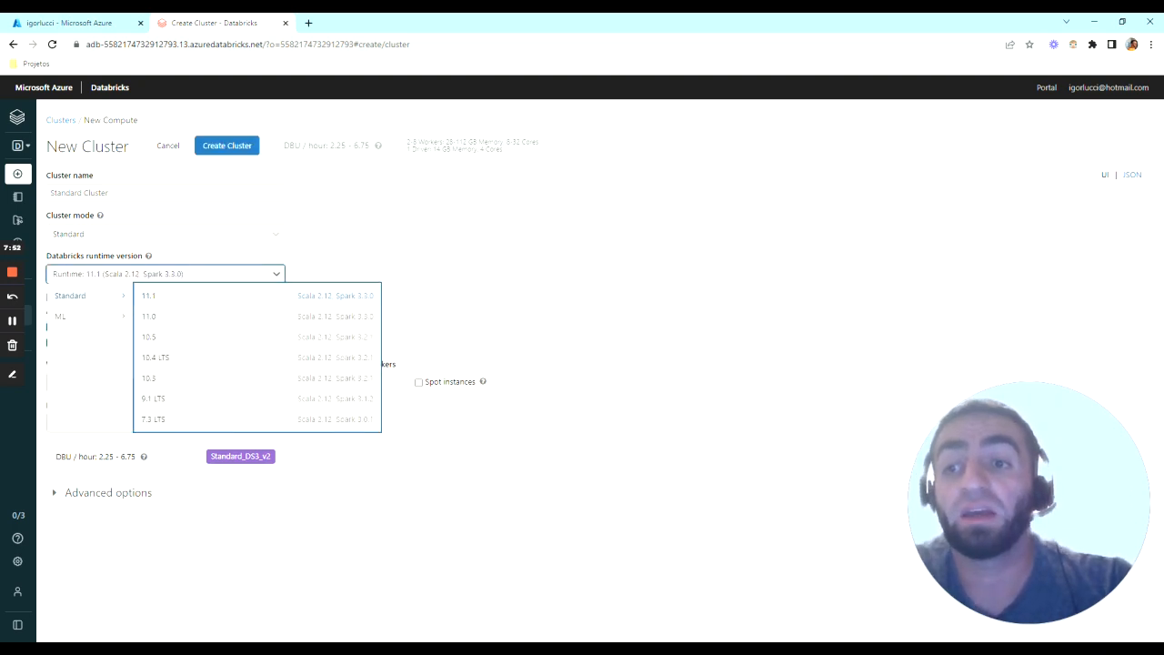
left_click(168, 302)
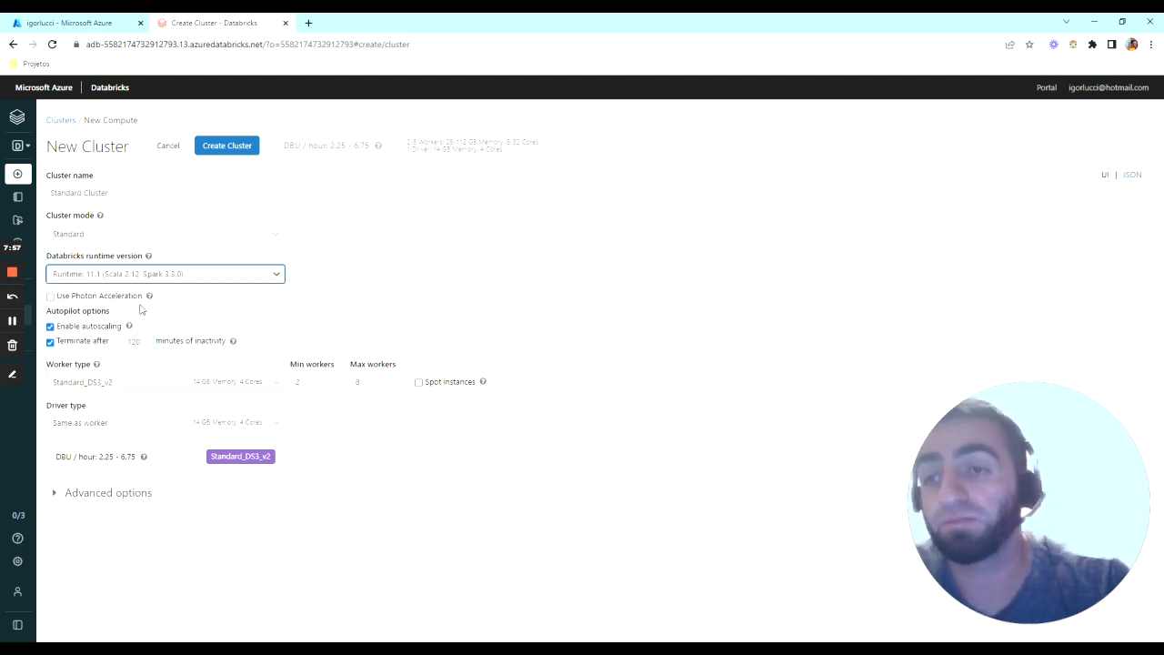
Enable Photon Acceleration to read its description and disable it again.
left_click(52, 297)
mouse_move(151, 302)
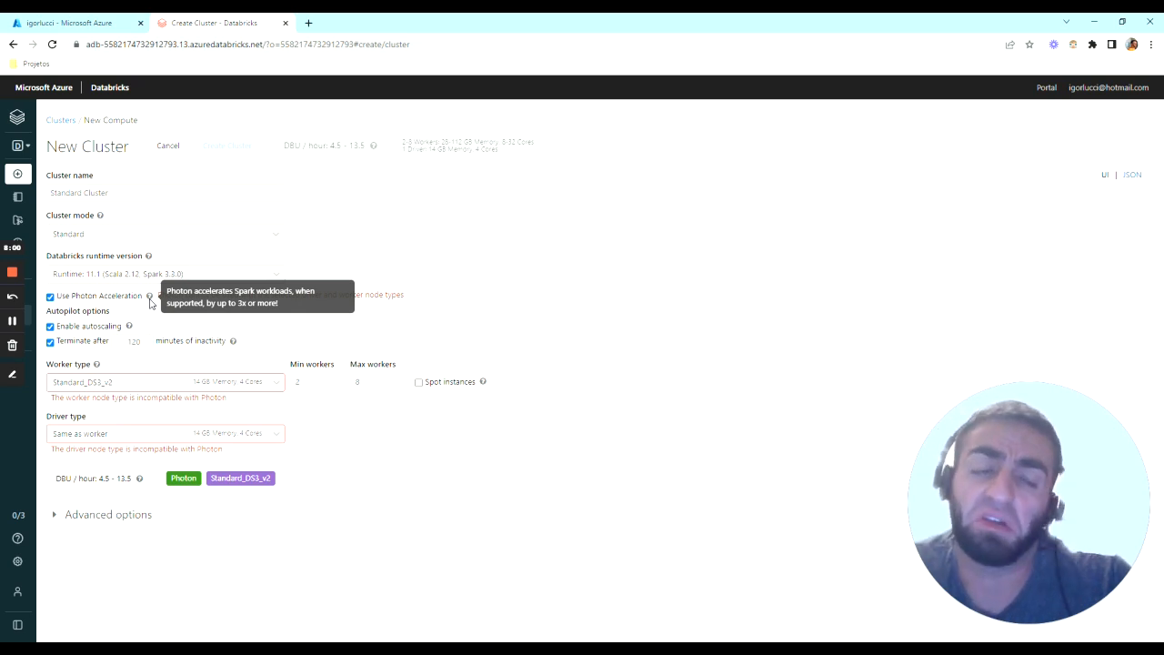
left_click(50, 296)
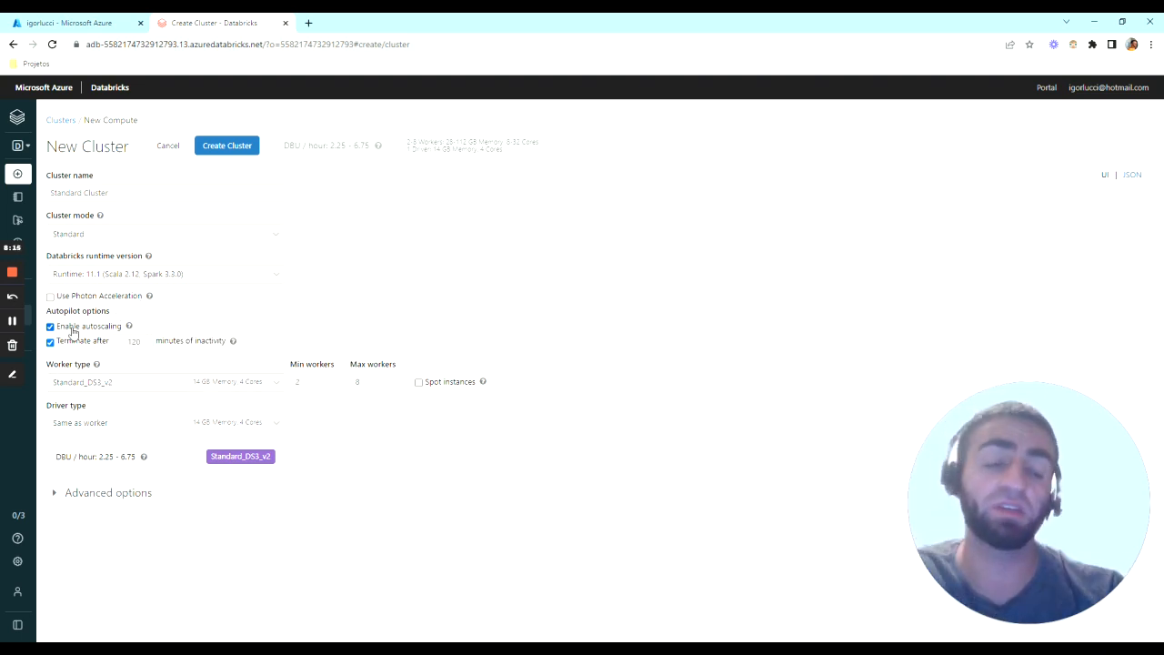
Toggle autoscaling off and on to compare the fixed and variable worker settings, leaving it enabled.
left_click(73, 331)
left_click(72, 331)
left_click(73, 331)
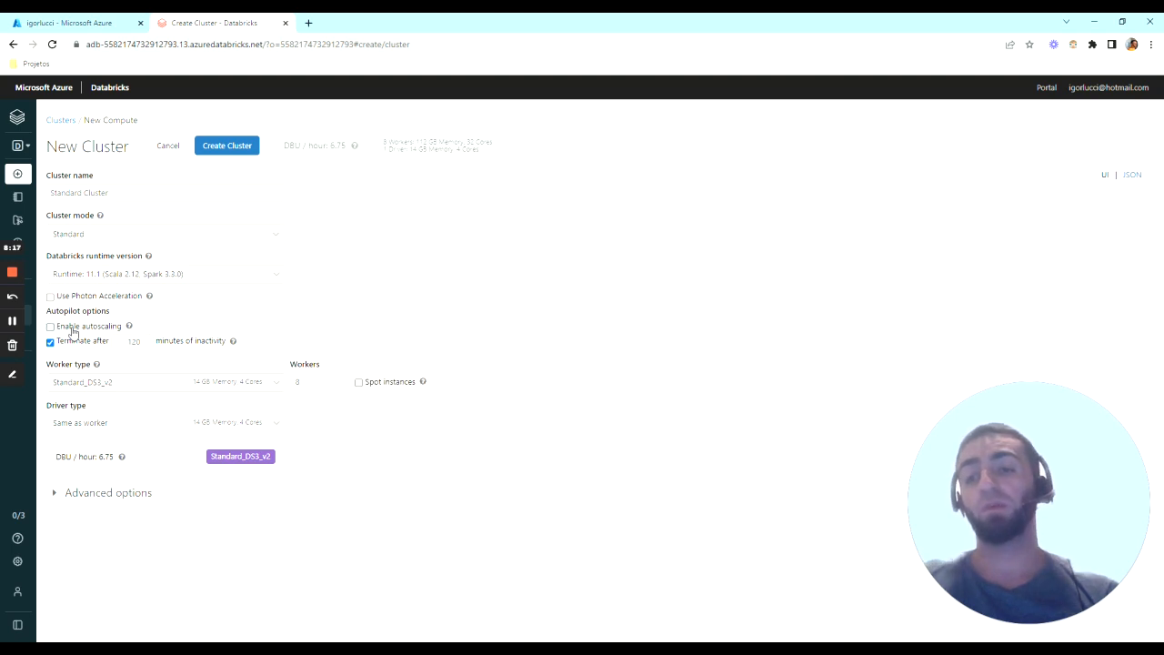
left_click(75, 329)
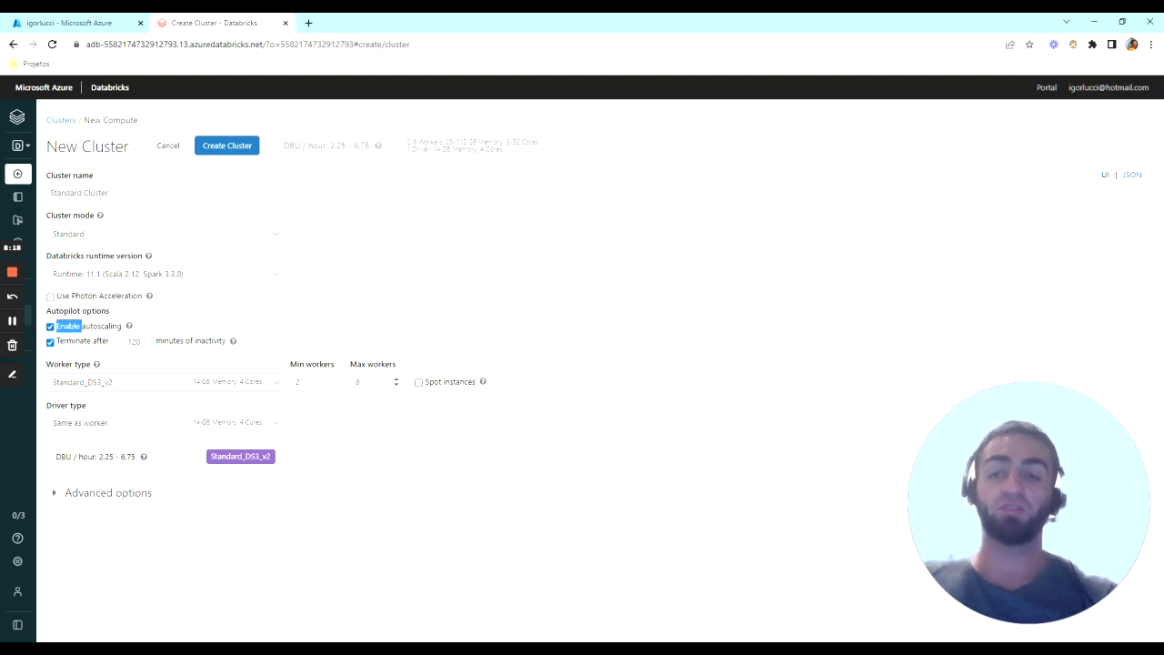
left_click(82, 330)
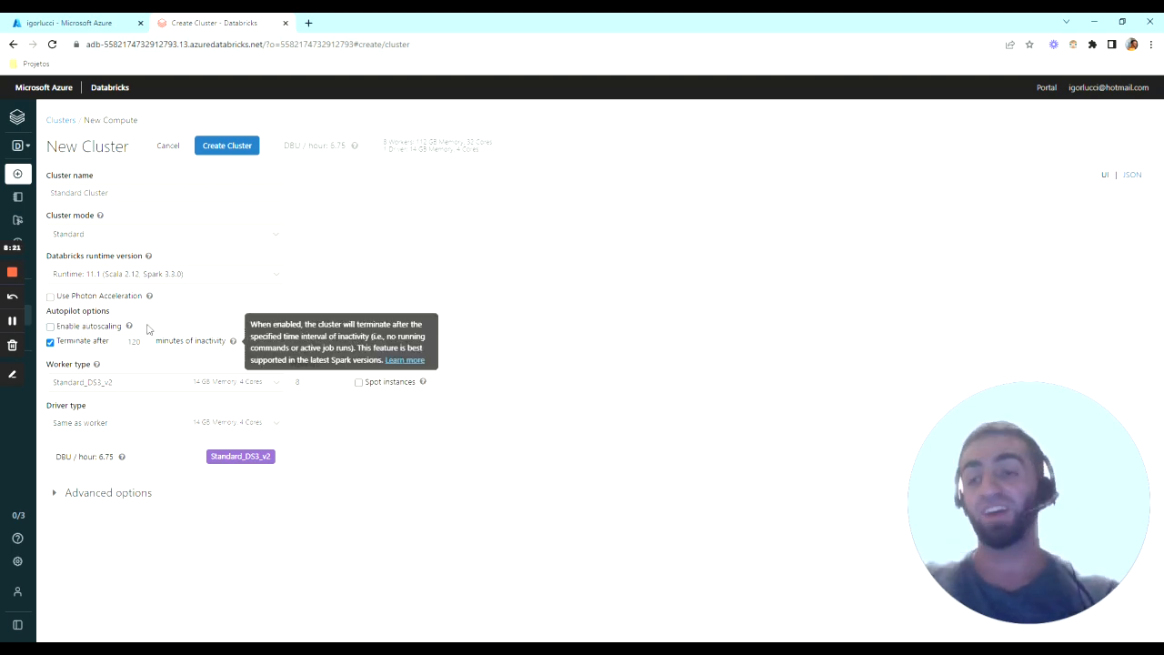
left_click(90, 327)
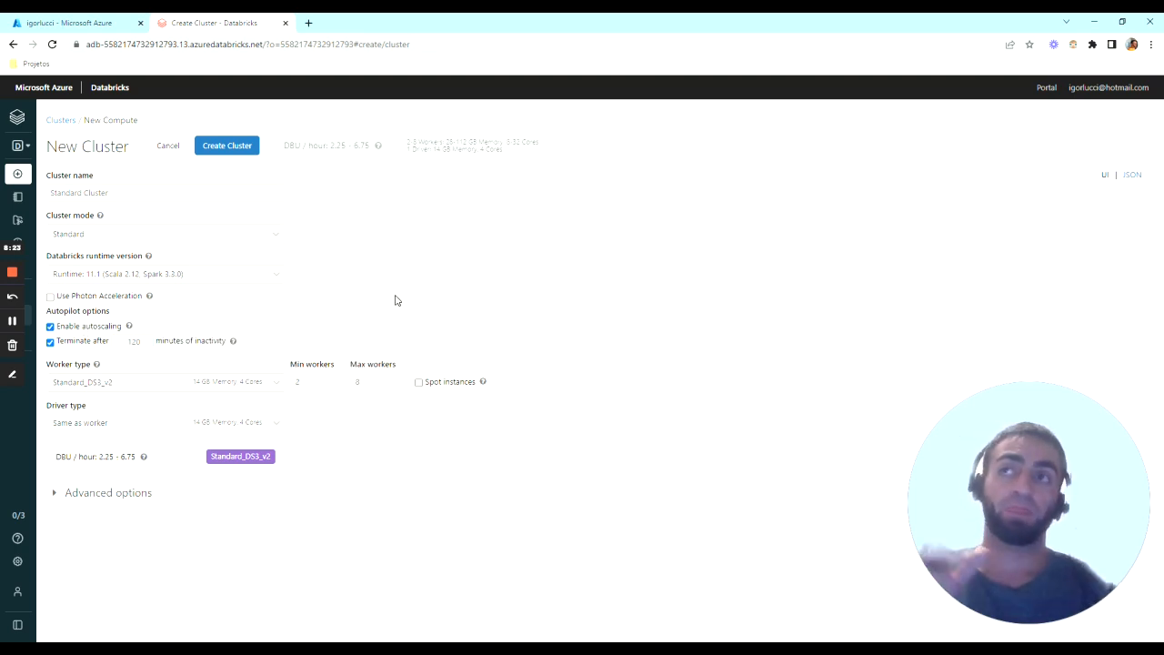
Set the minimum number of workers to 1 and examine the DBU per hour estimate.
left_click(336, 385)
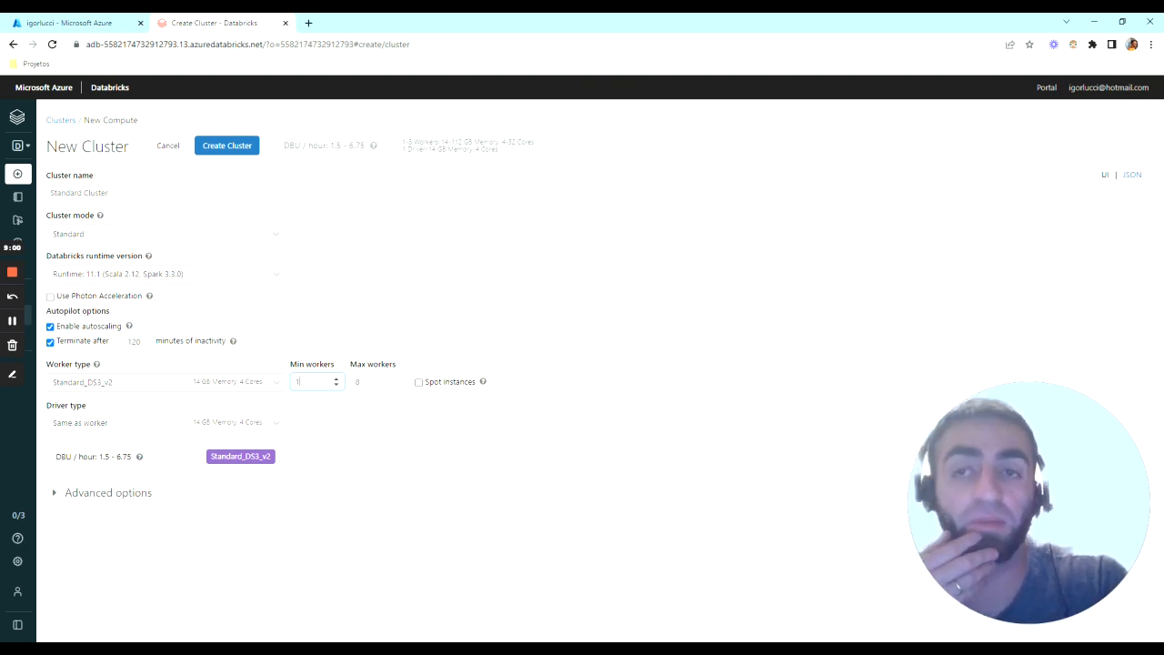
left_click_drag(335, 146, 345, 145)
left_click(318, 161)
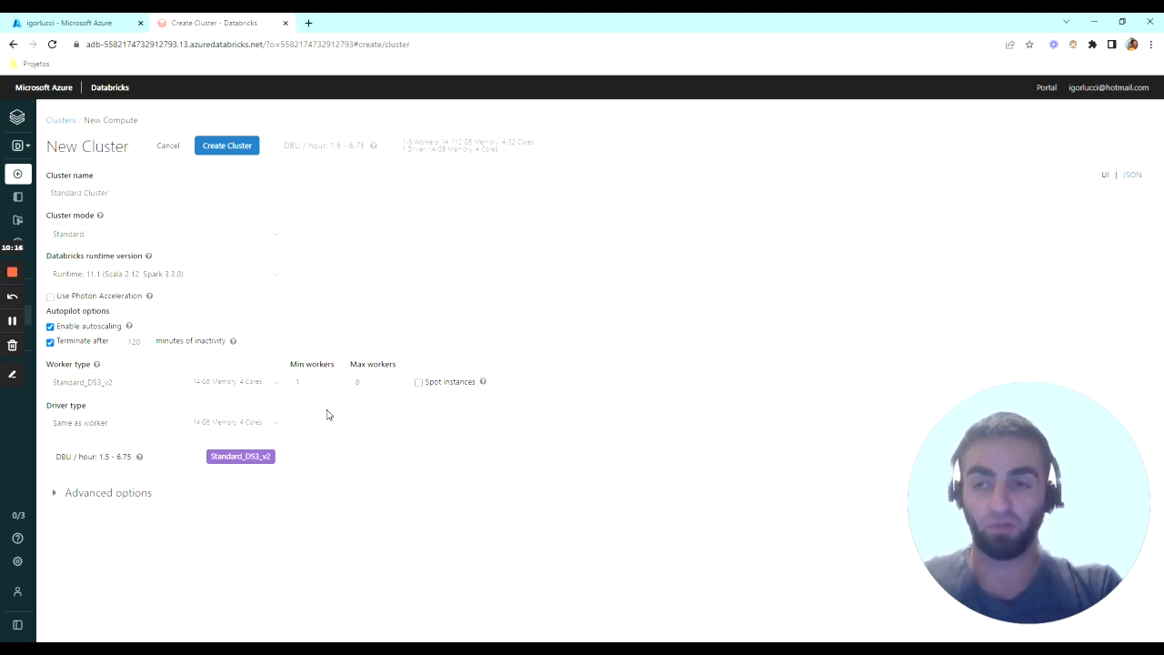
Look over the available worker types and driver types without changing either selection.
left_click(95, 382)
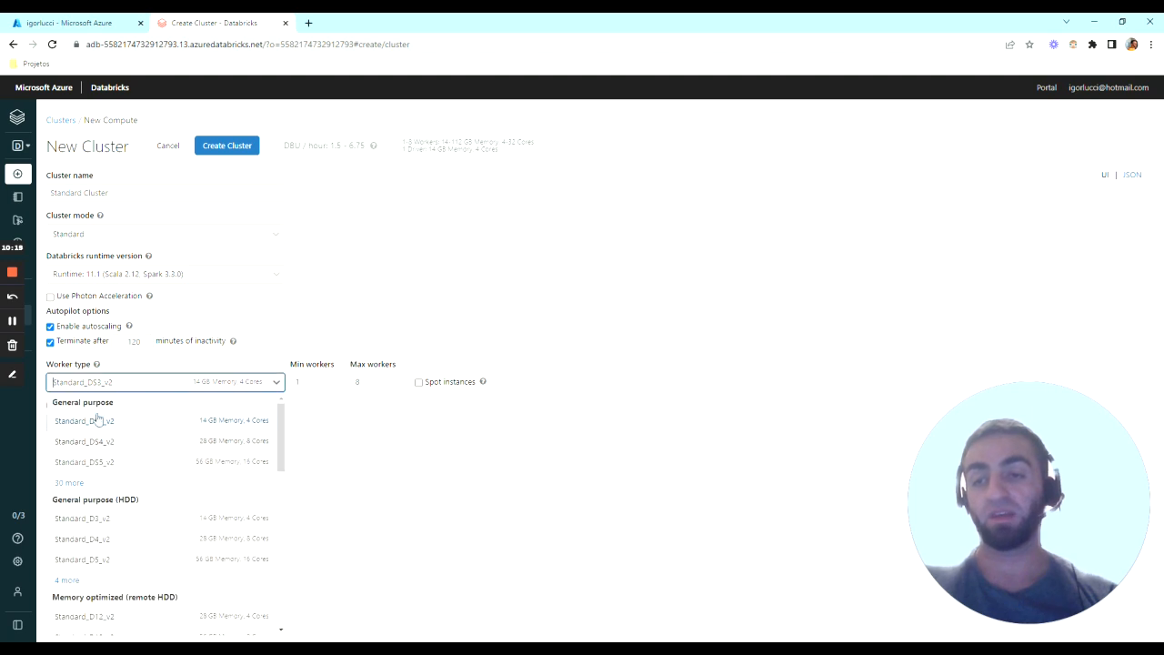
left_click(348, 462)
left_click(82, 423)
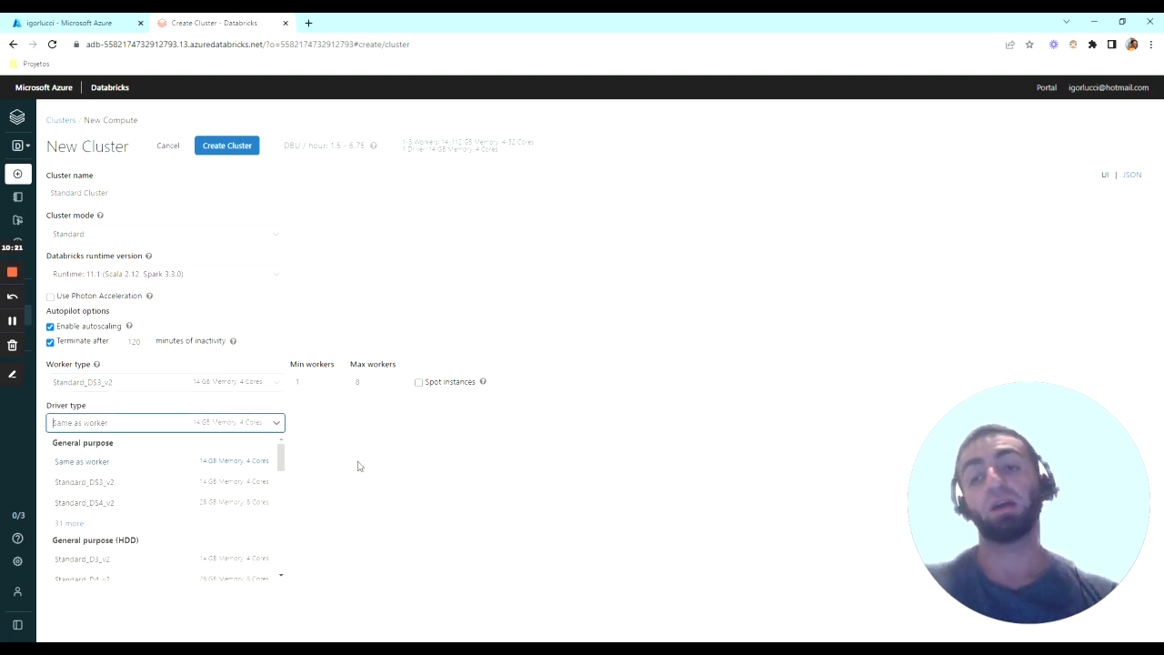
left_click(357, 466)
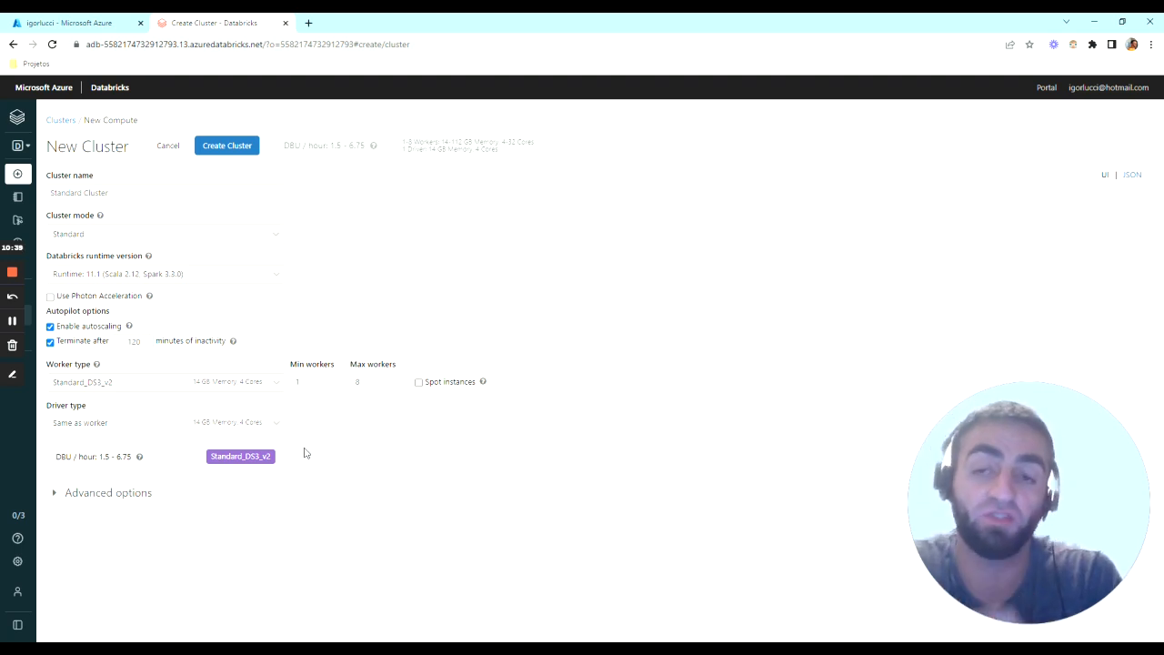
Enable spot instances for the cluster's workers.
left_click(419, 383)
left_click(419, 383)
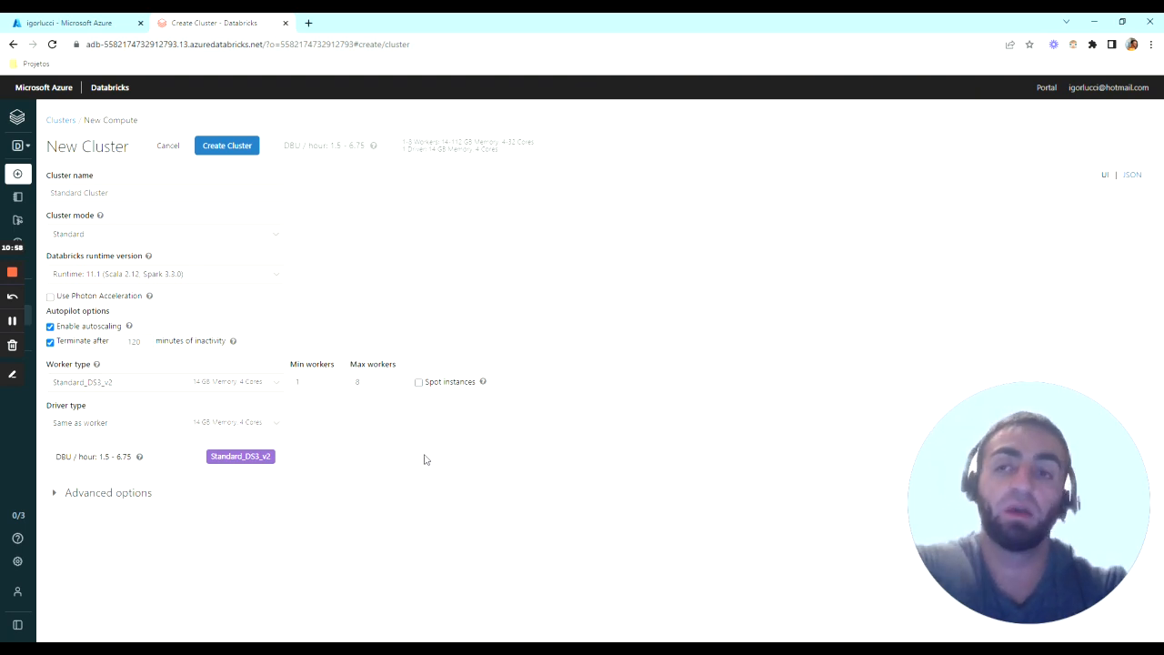
left_click(419, 383)
mouse_move(483, 387)
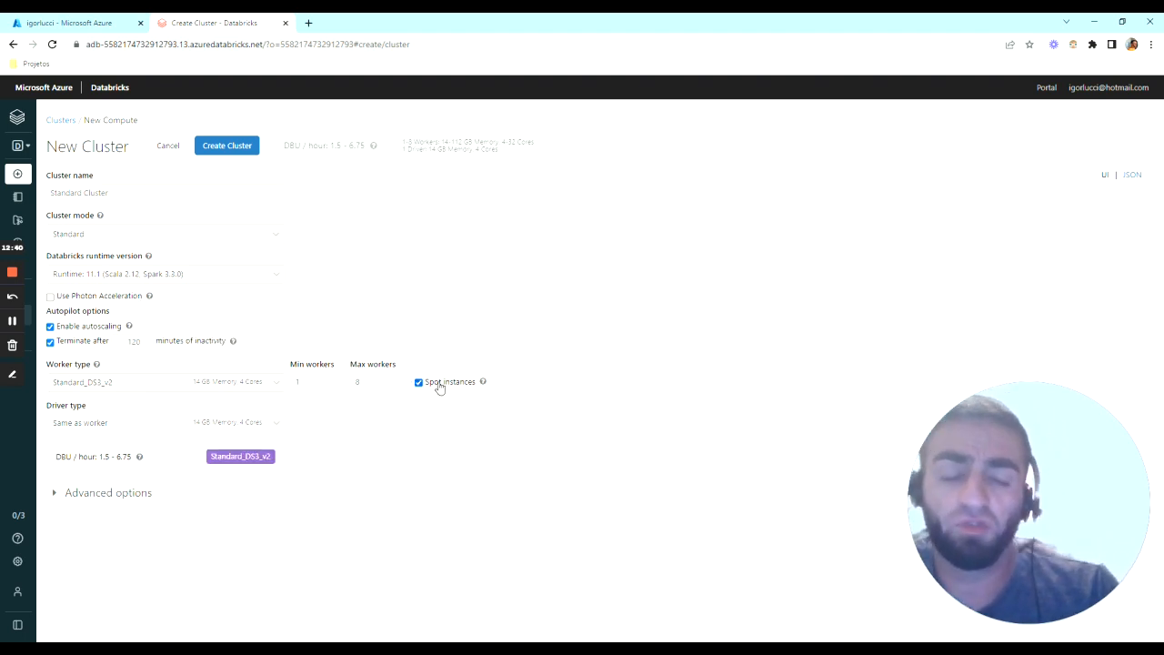
Disable autoscaling and set the fixed number of workers to 1.
left_click(97, 327)
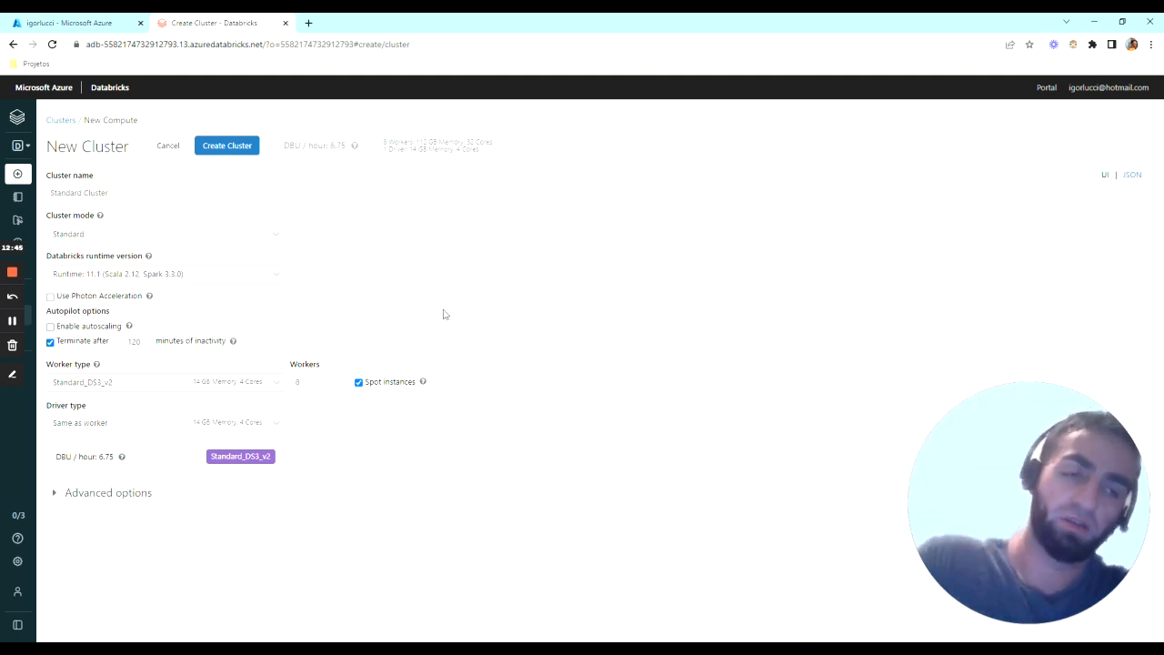
left_click_drag(305, 382, 285, 390)
type("1")
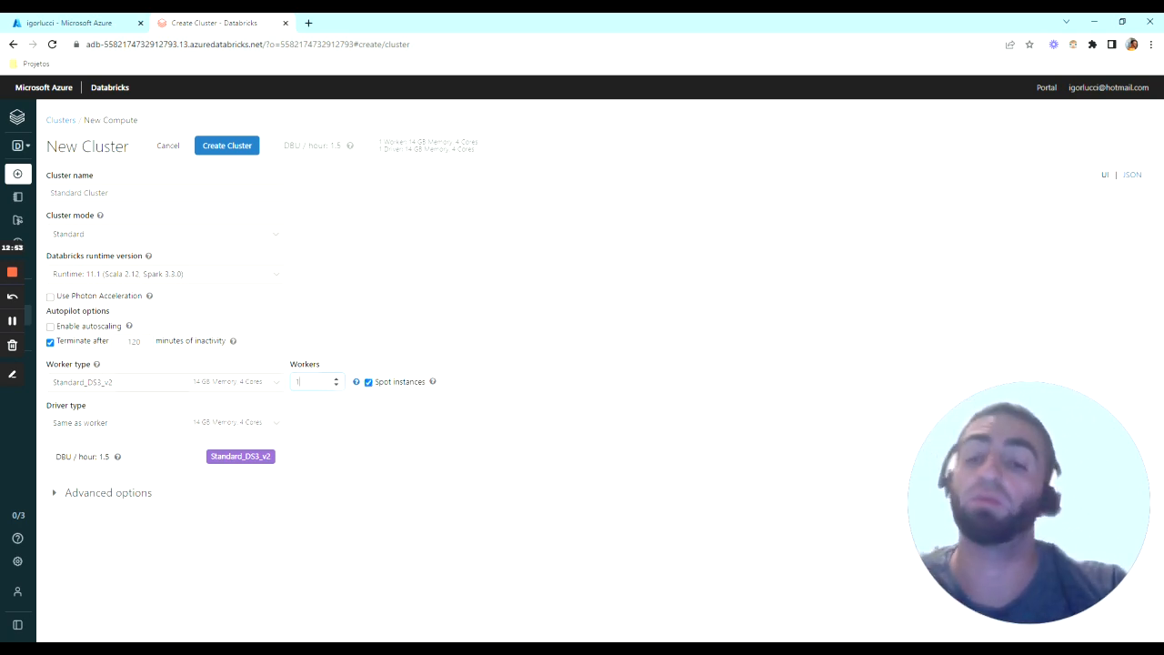
Re-enable autoscaling with a minimum of 1 and a maximum of 3 workers.
left_click(79, 327)
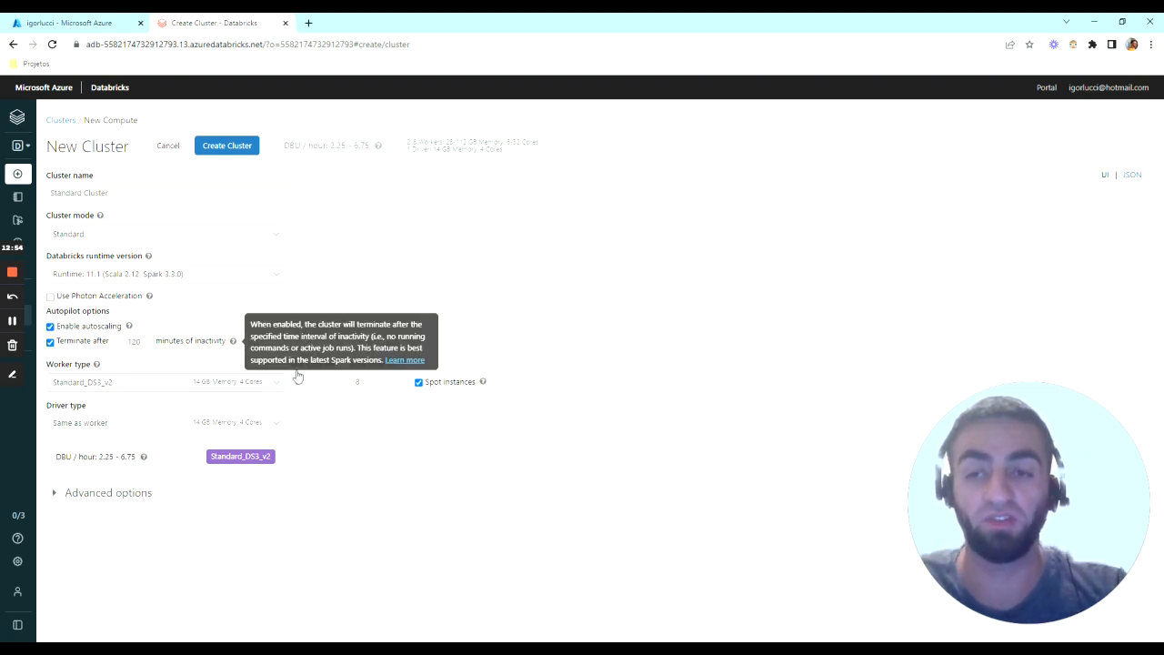
type("1")
key("Tab")
type("2")
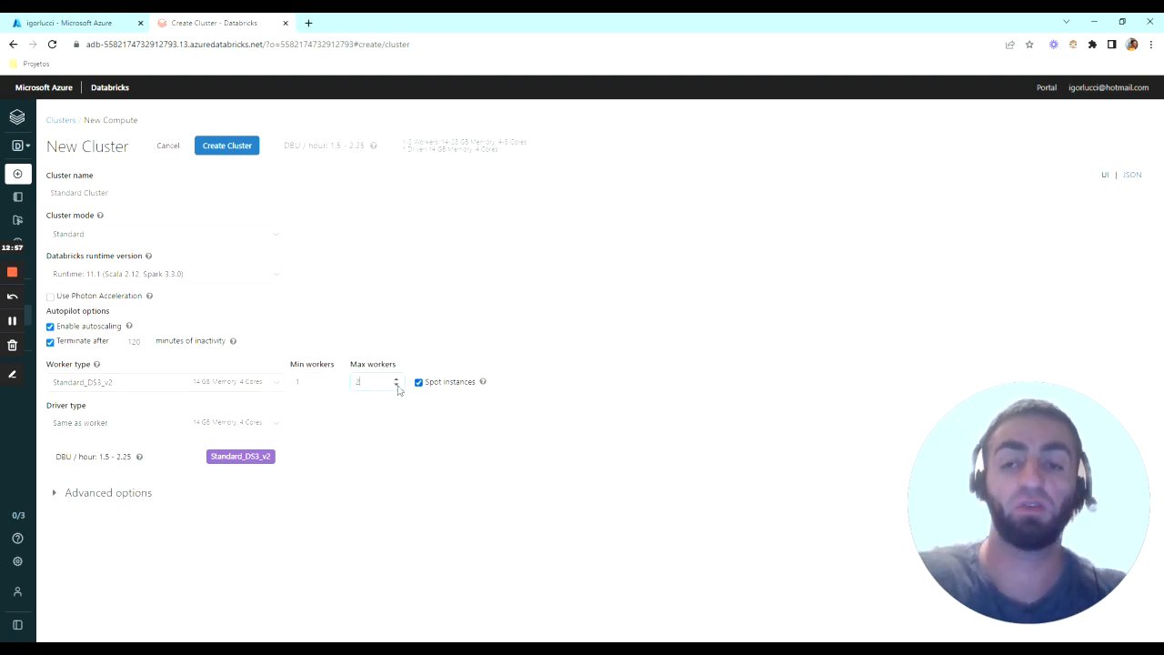
key("ctrl+a")
type("3")
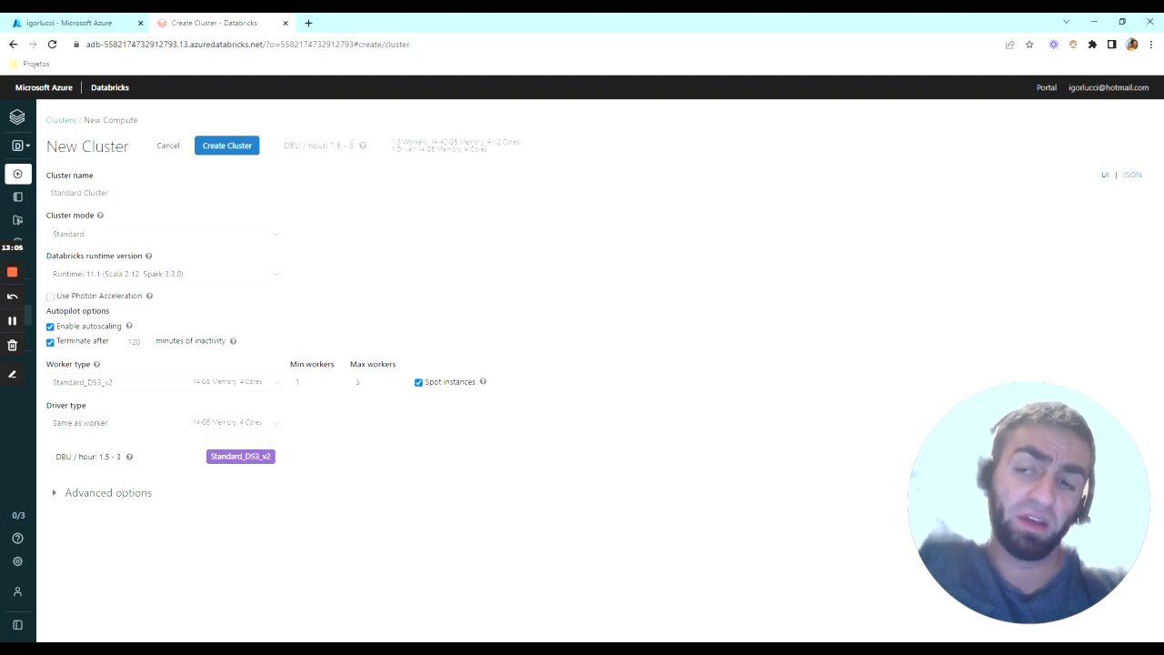
Look through the driver type categories, from general purpose to compute optimized and GPU accelerated nodes.
left_click(157, 424)
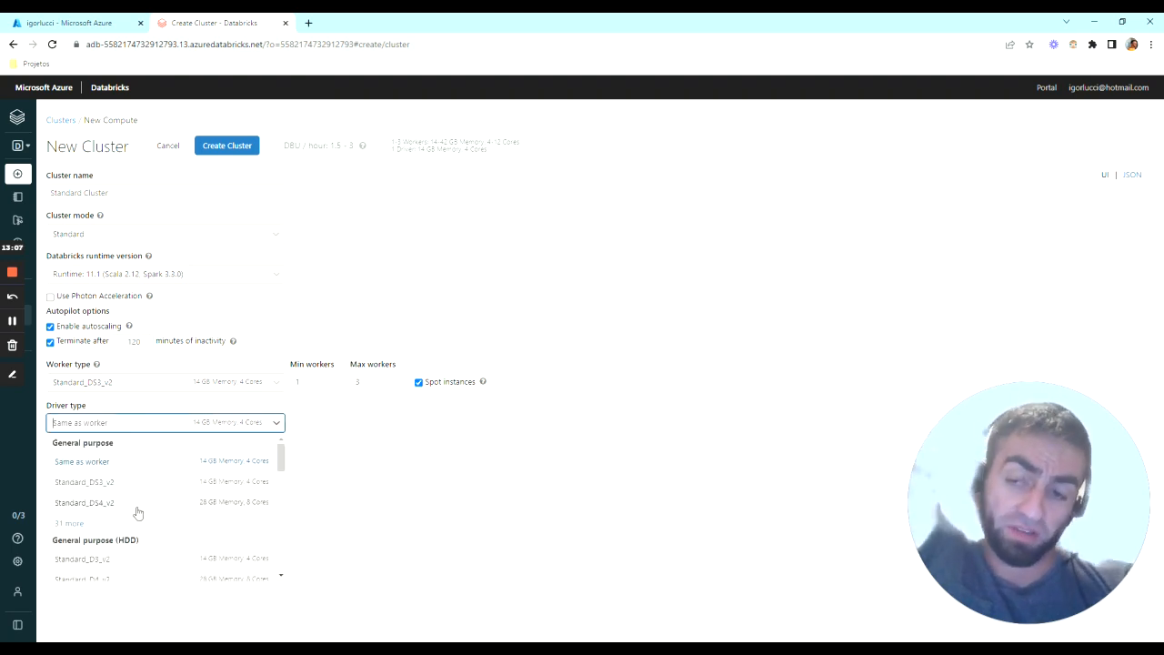
scroll(165, 457, "down", 2)
scroll(165, 456, "down", 1)
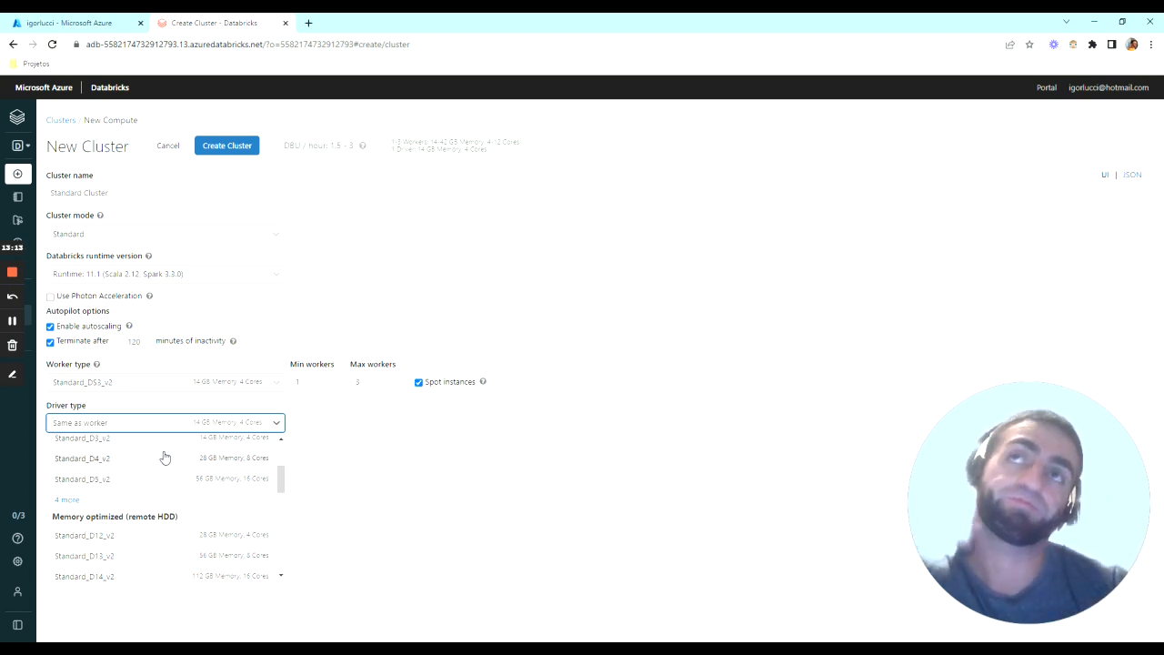
scroll(162, 491, "down", 4)
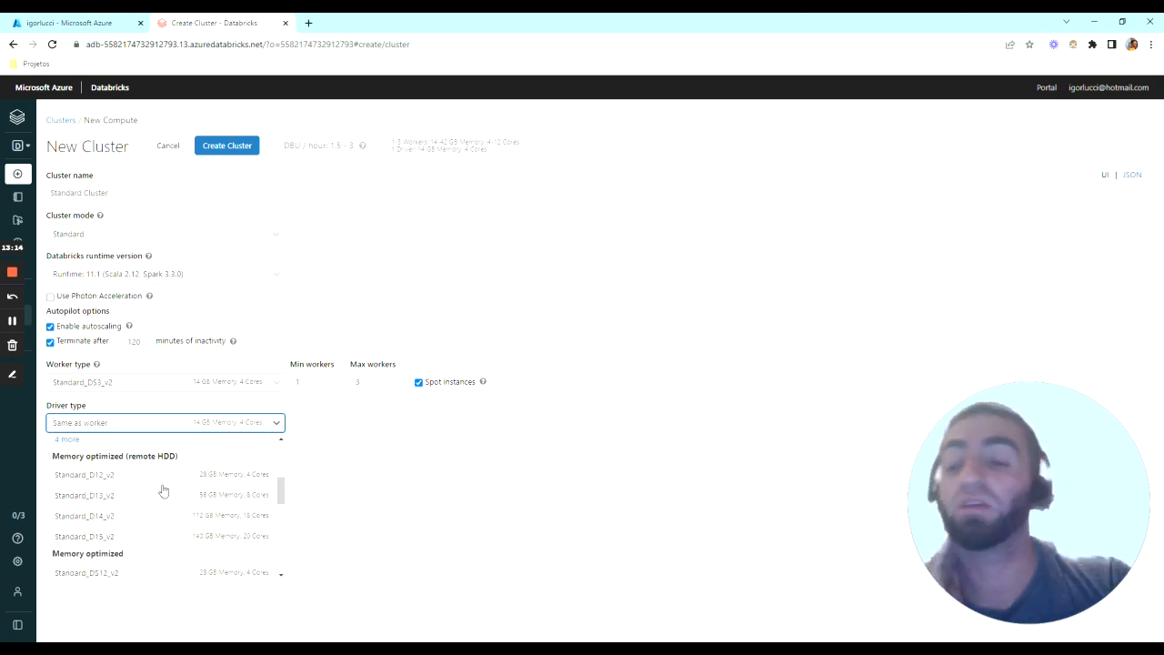
scroll(179, 503, "down", 4)
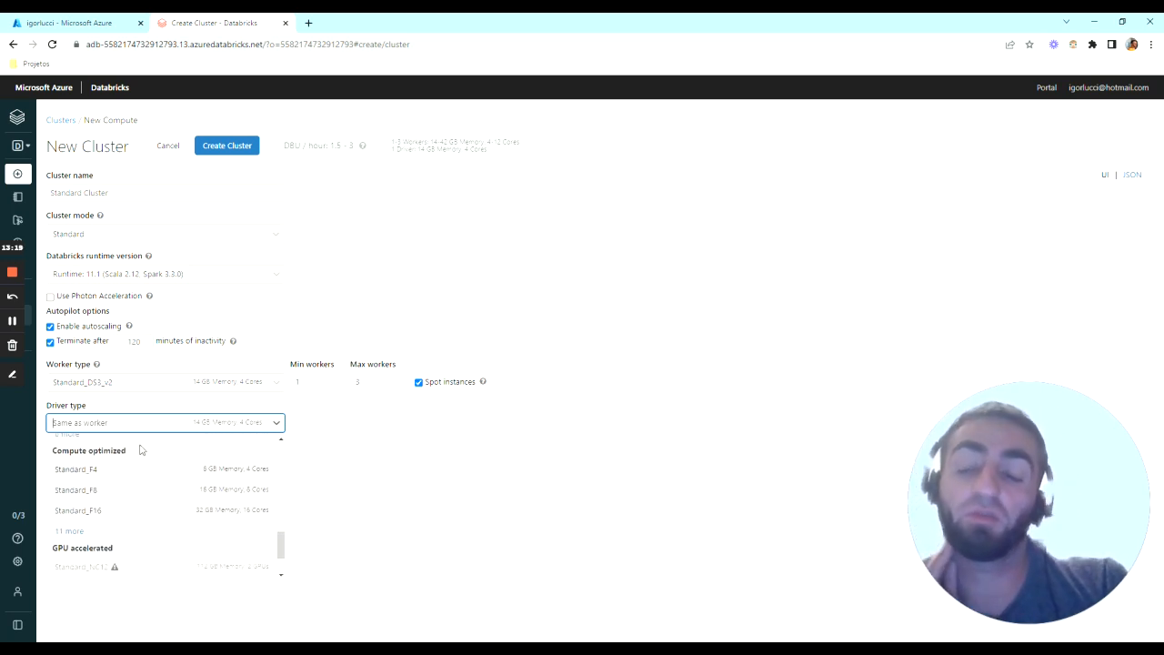
scroll(157, 467, "up", 1)
scroll(156, 468, "up", 10)
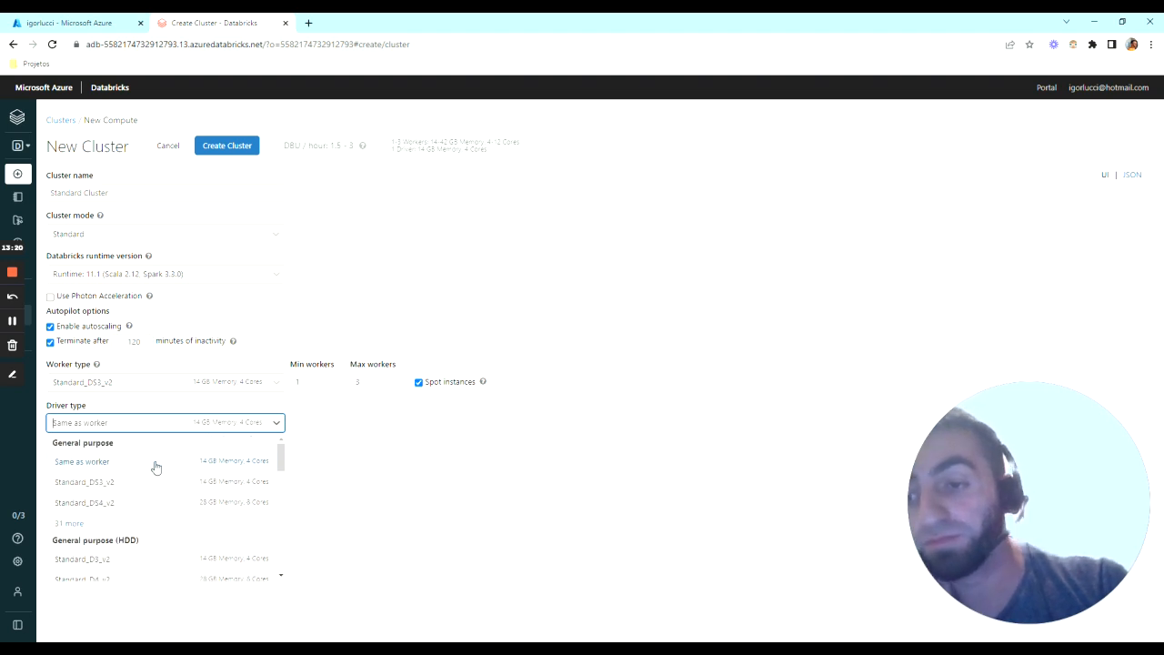
Expand the full list of general purpose driver types and examine their memory and core sizes.
left_click(72, 523)
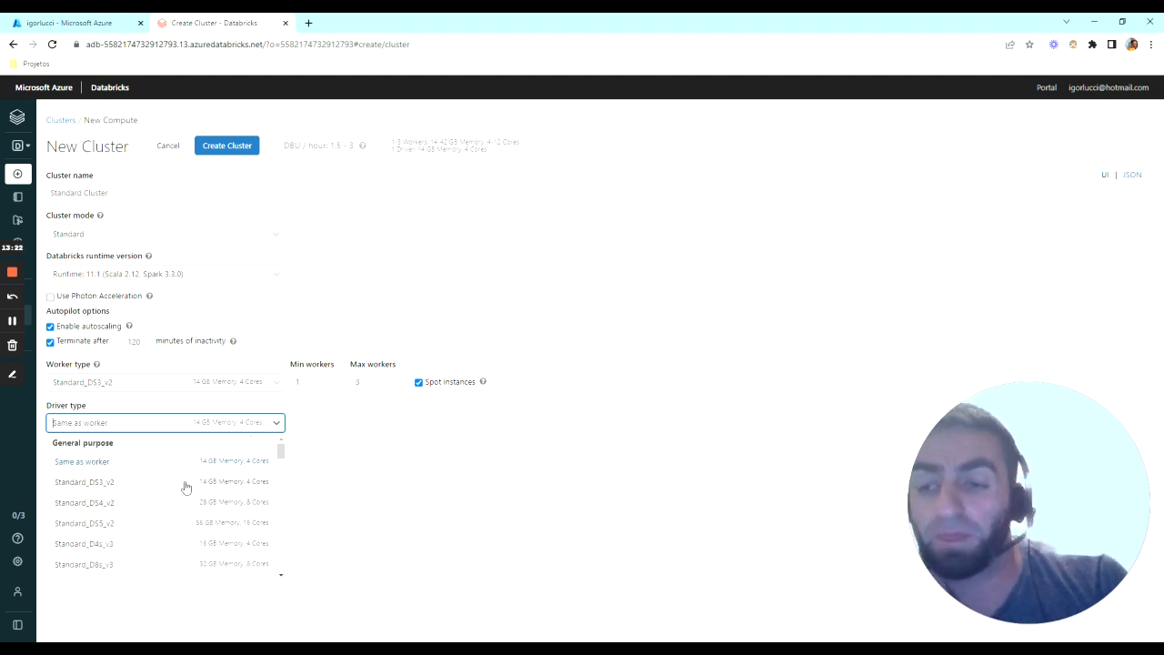
scroll(184, 486, "down", 3)
scroll(189, 485, "down", 5)
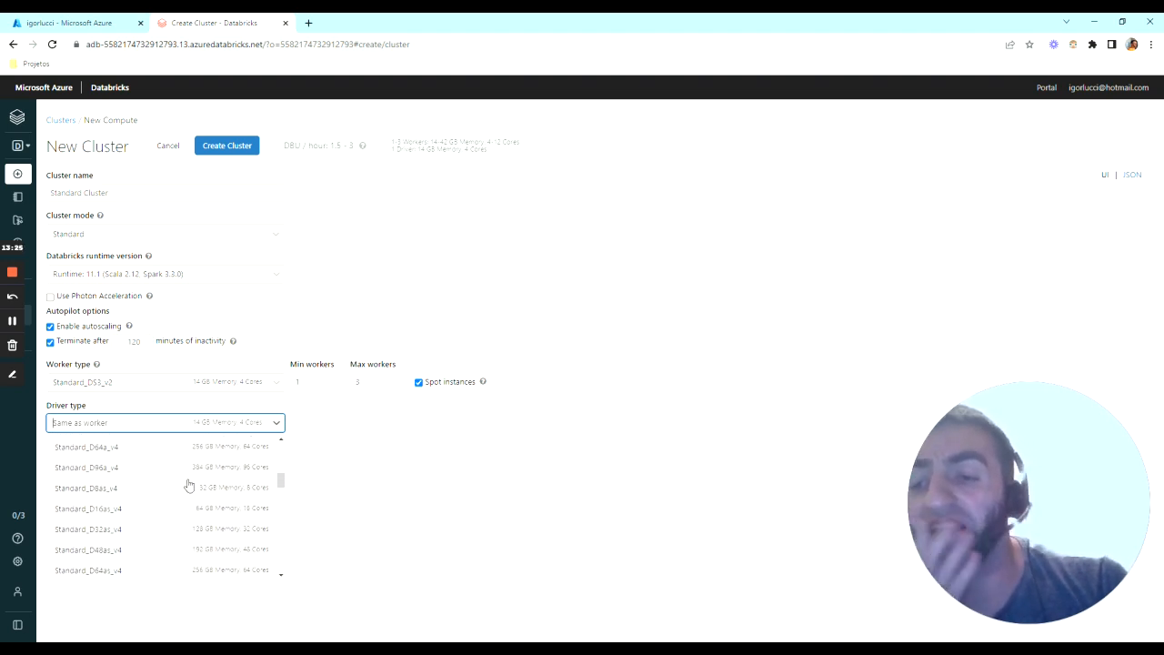
scroll(188, 485, "down", 5)
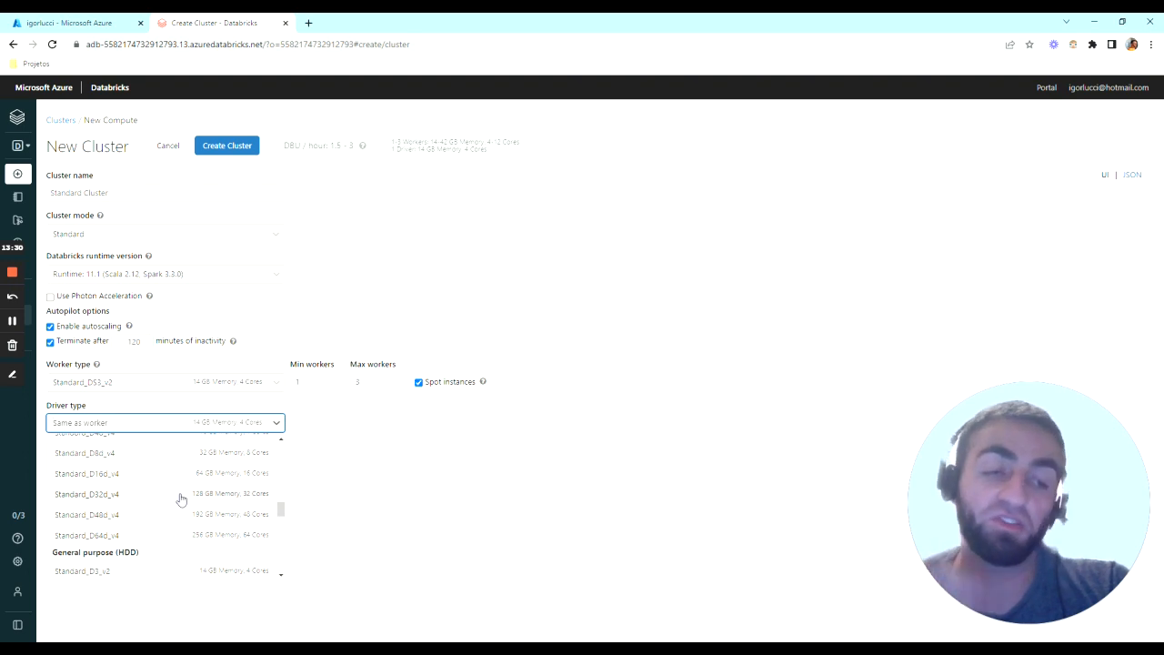
scroll(181, 499, "down", 3)
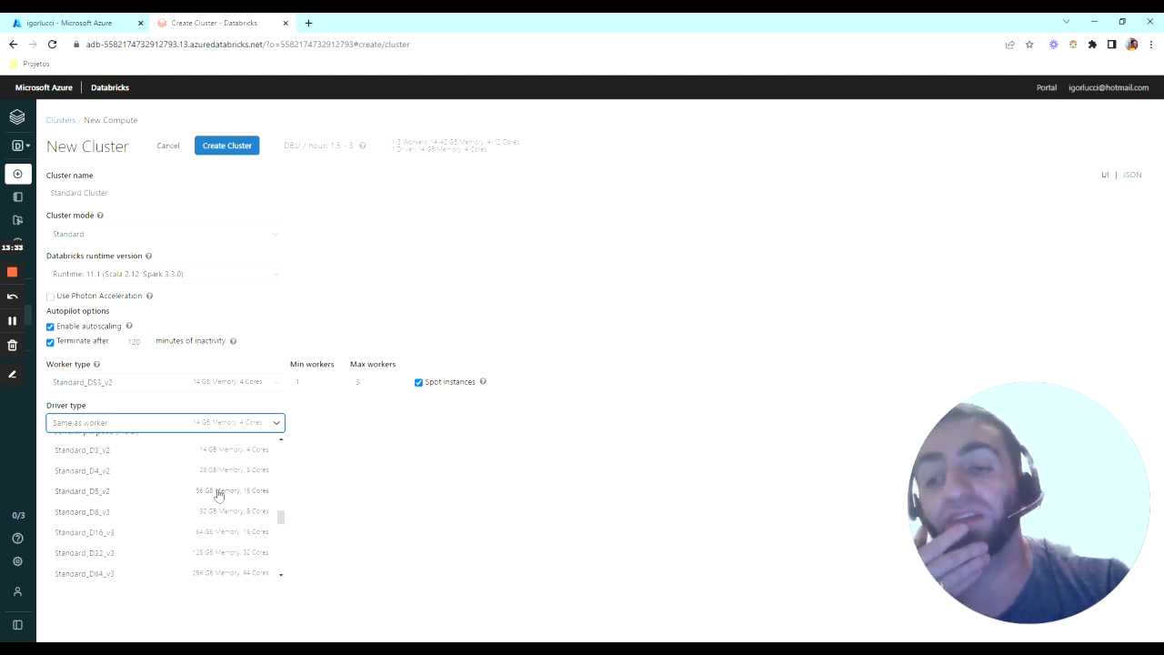
scroll(219, 494, "down", 3)
scroll(176, 482, "down", 1)
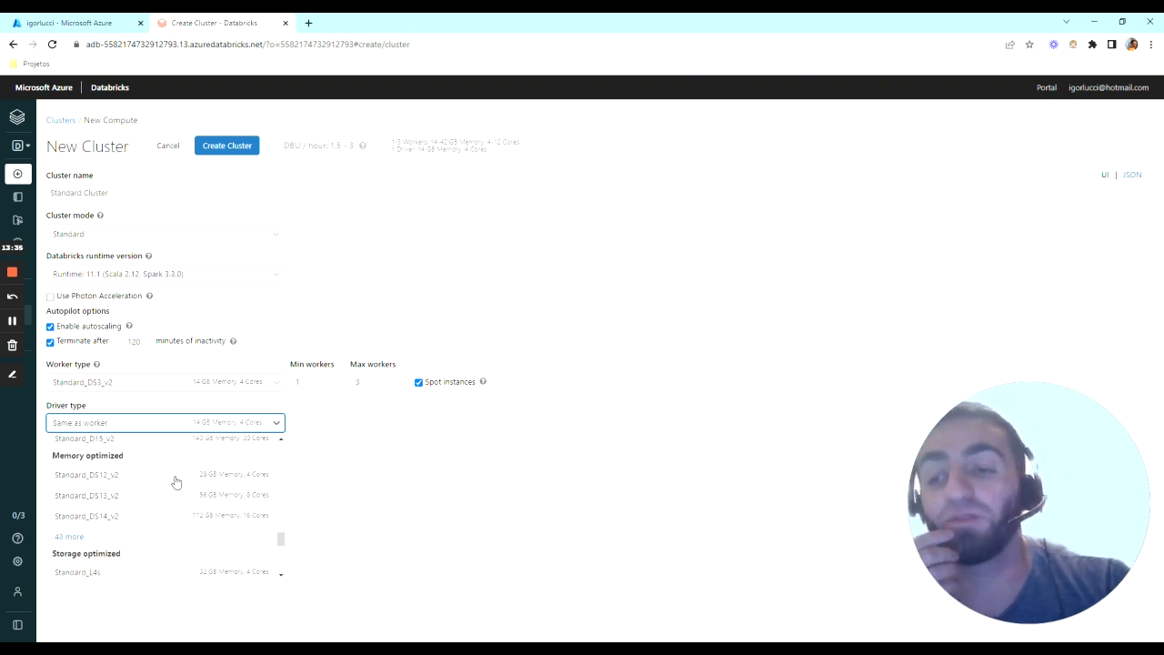
Expand the memory optimized driver types and examine the memory and cores each one offers.
left_click(70, 527)
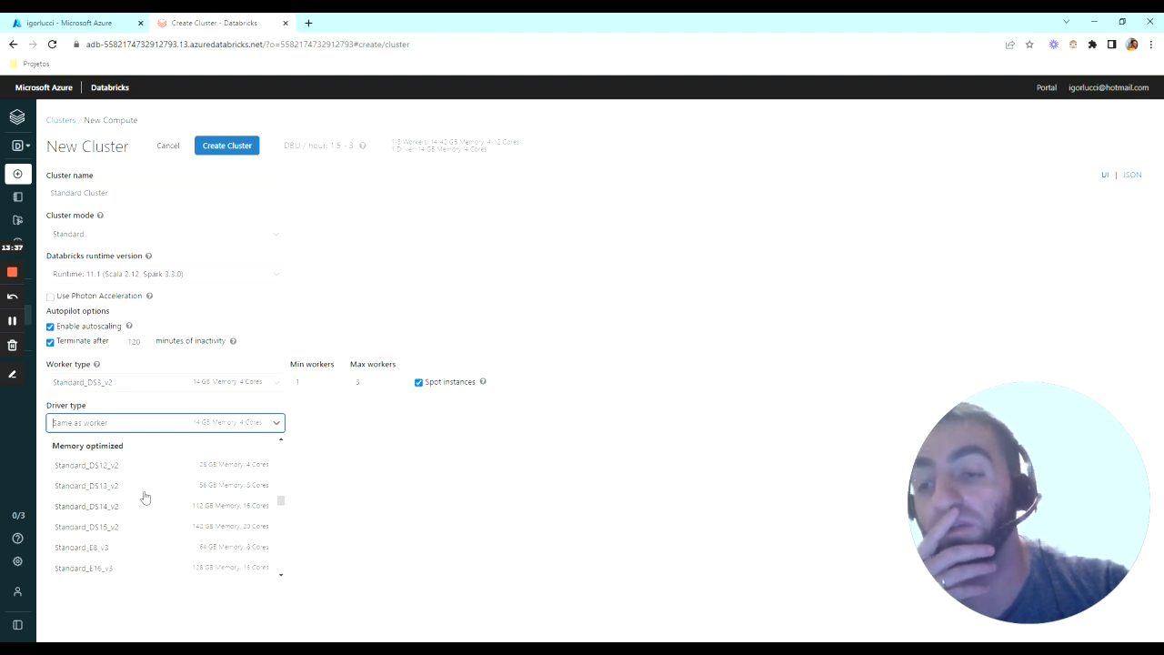
scroll(145, 497, "down", 2)
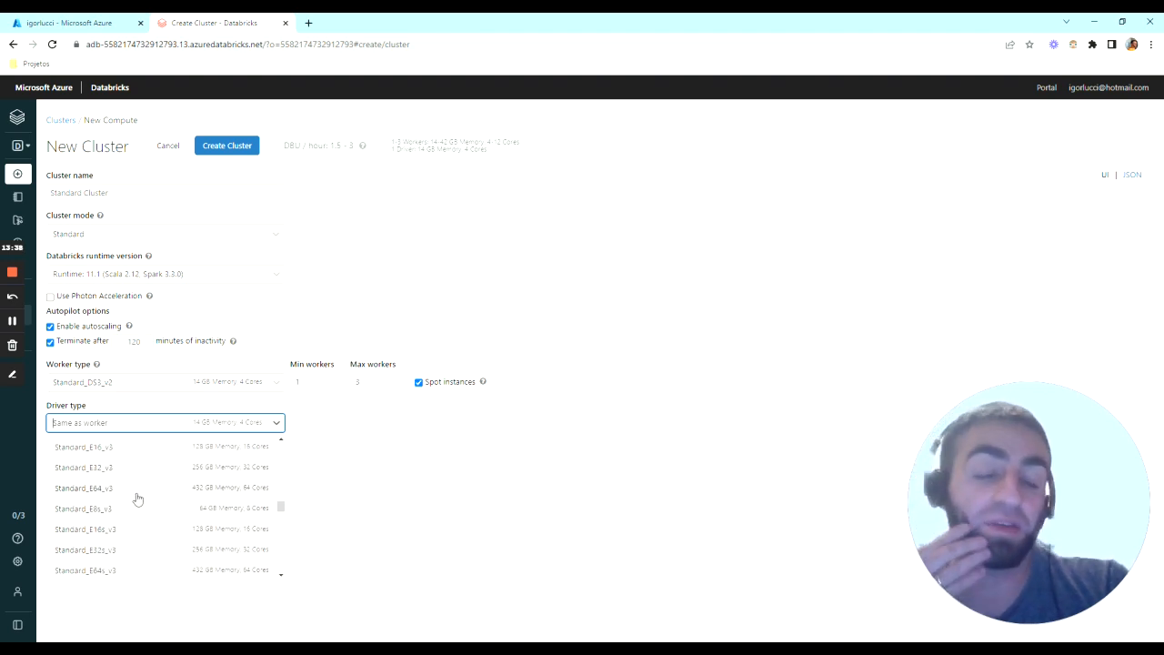
scroll(138, 496, "down", 5)
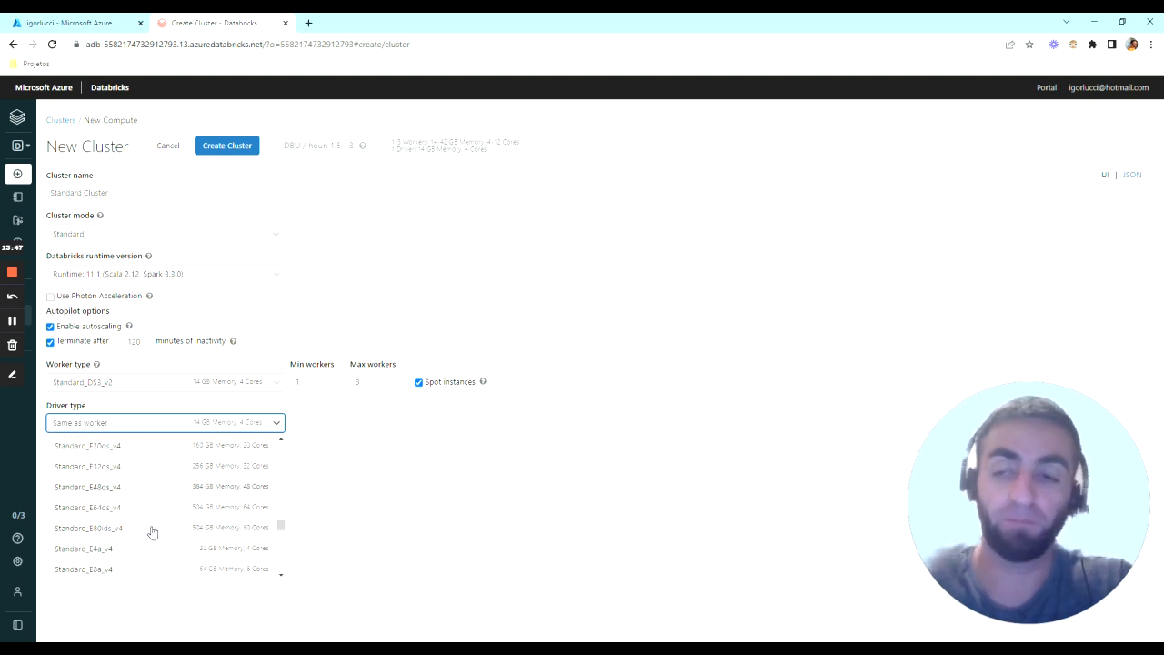
scroll(170, 495, "down", 3)
scroll(170, 495, "down", 5)
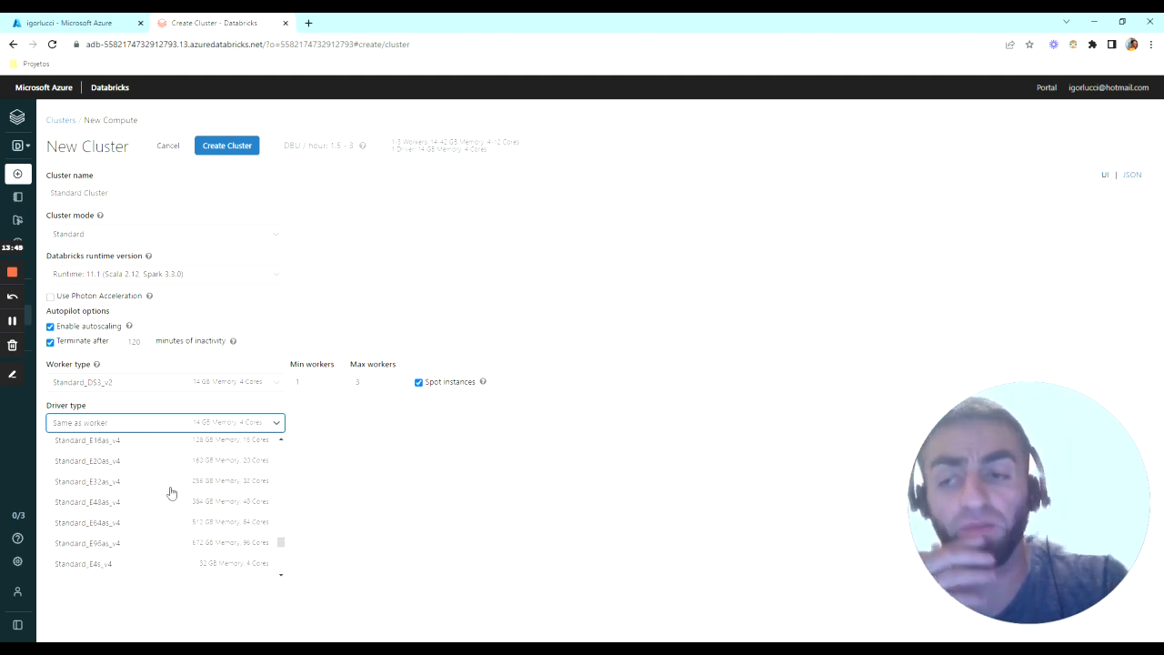
scroll(171, 492, "down", 5)
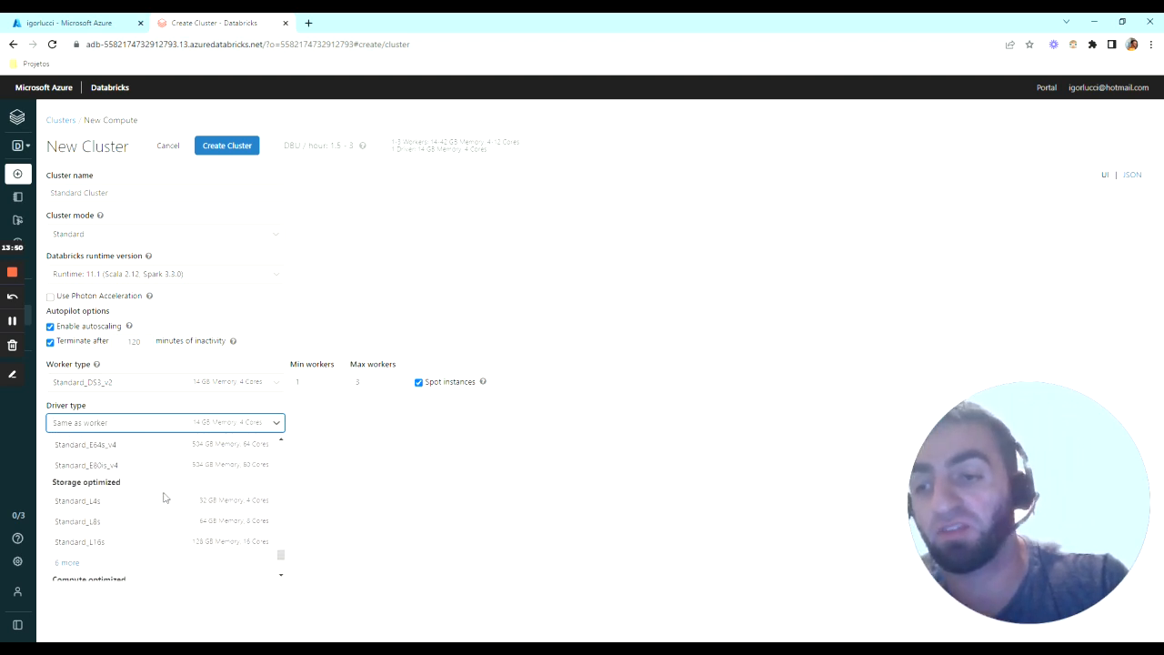
Expand the storage optimized and compute optimized driver types and compare their memory and core sizes.
left_click(71, 562)
scroll(159, 497, "down", 3)
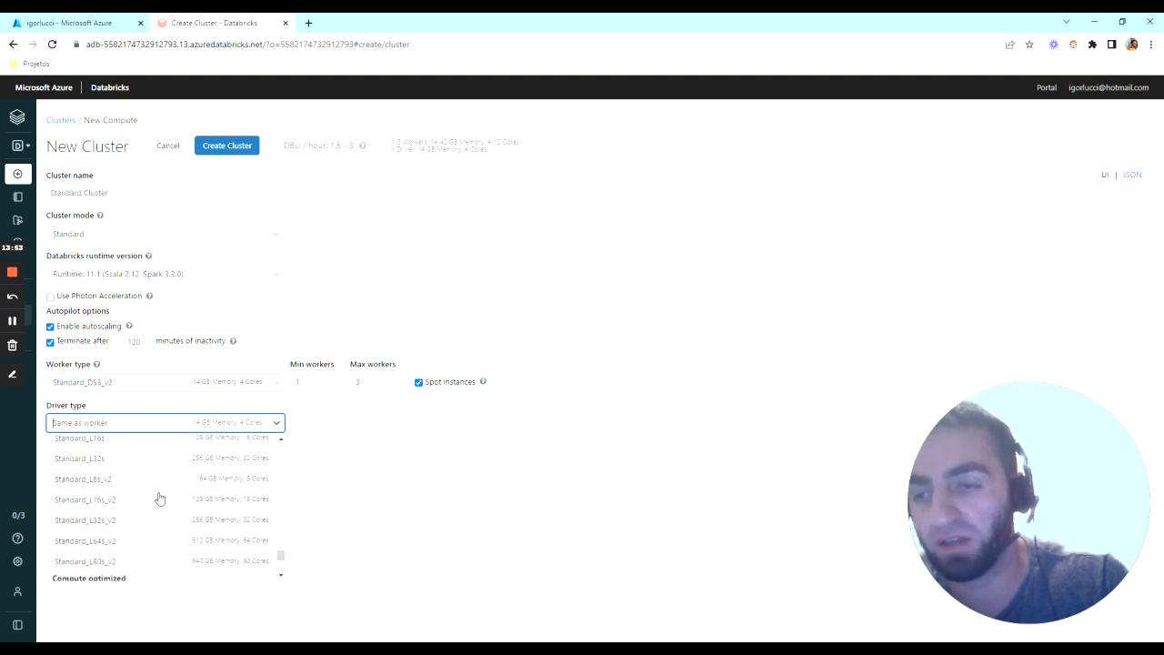
scroll(159, 498, "down", 3)
left_click(92, 471)
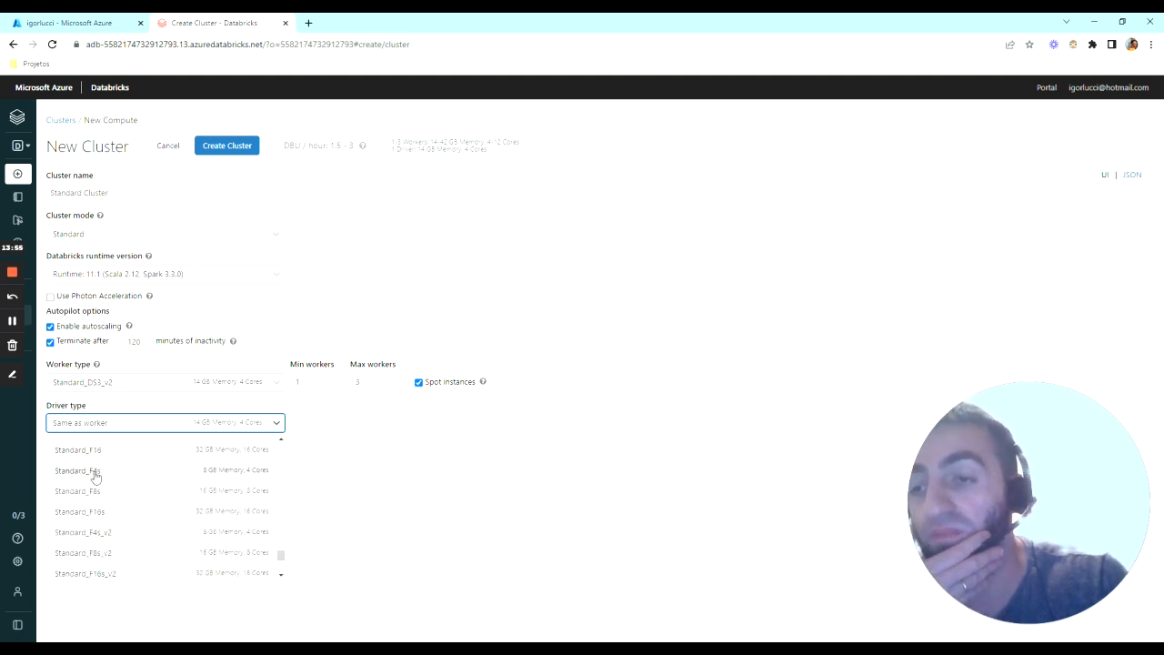
scroll(149, 476, "down", 2)
scroll(149, 473, "up", 11)
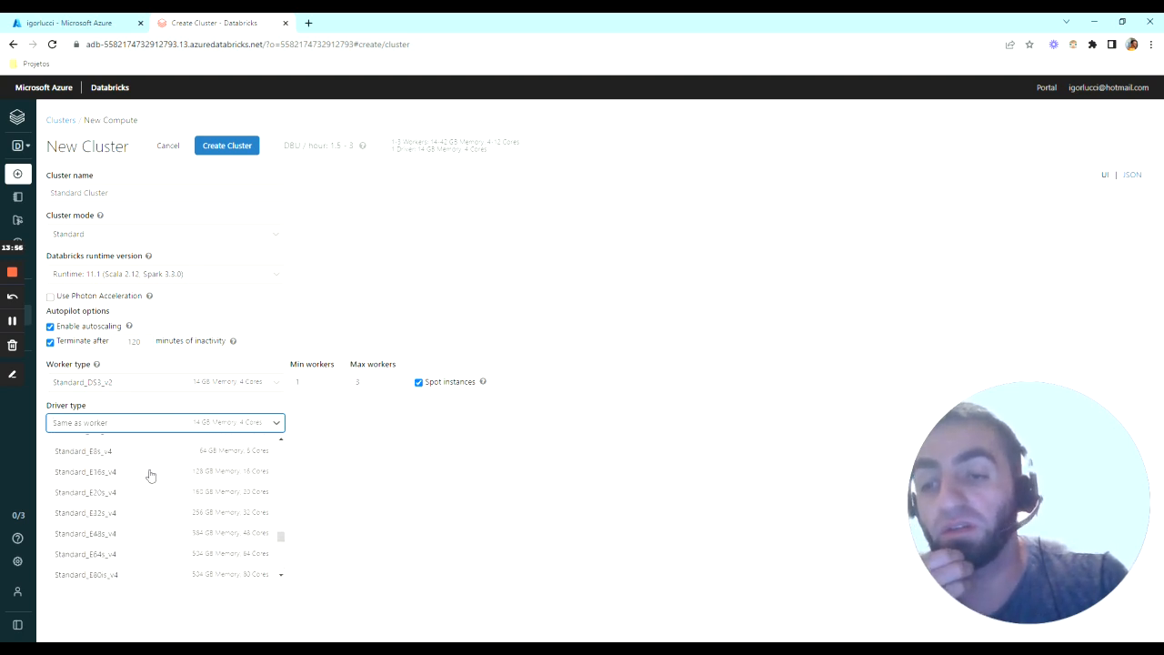
Set the cluster's driver type to the general purpose node Standard_D4s_v3.
scroll(168, 478, "up", 10)
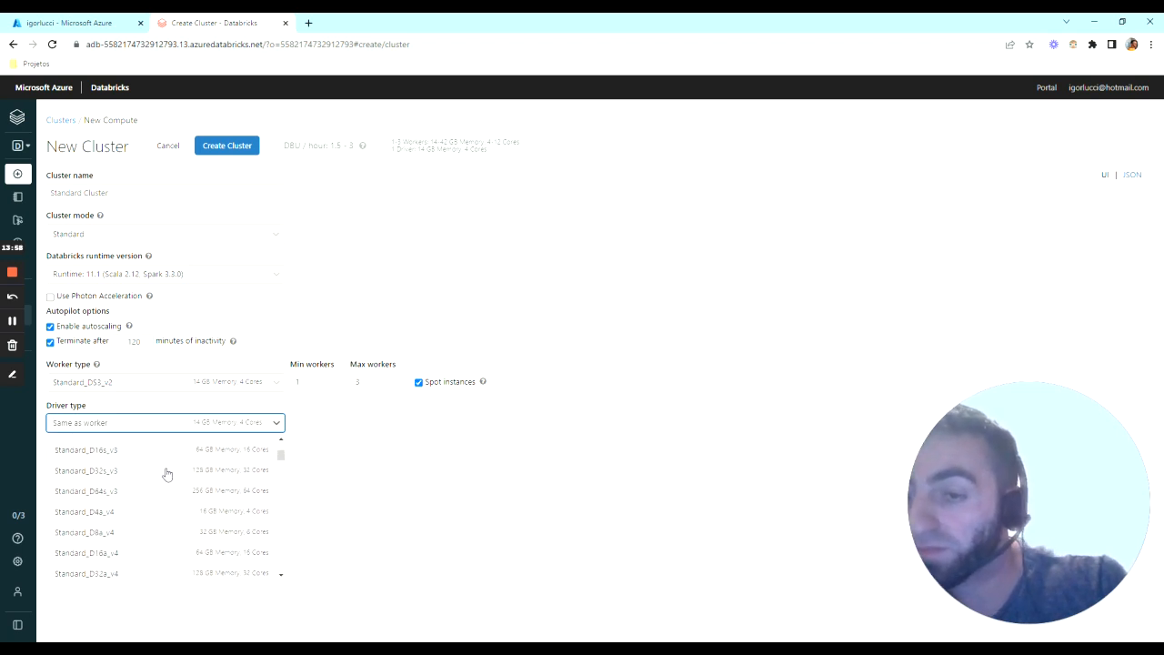
scroll(174, 489, "up", 2)
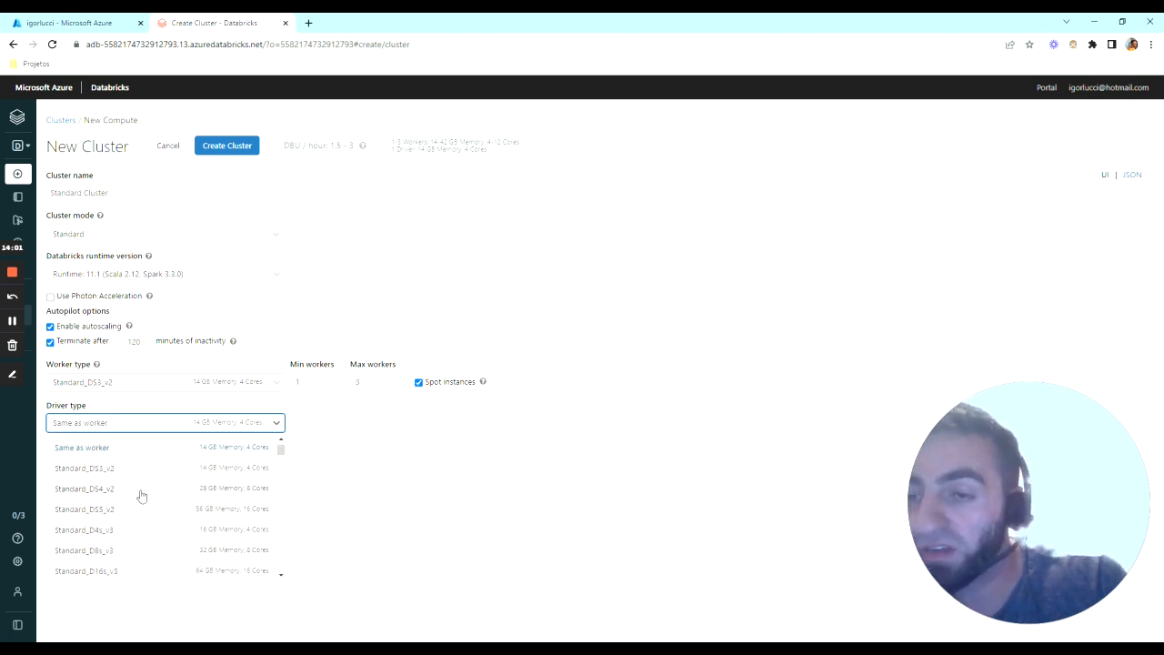
scroll(168, 492, "down", 1)
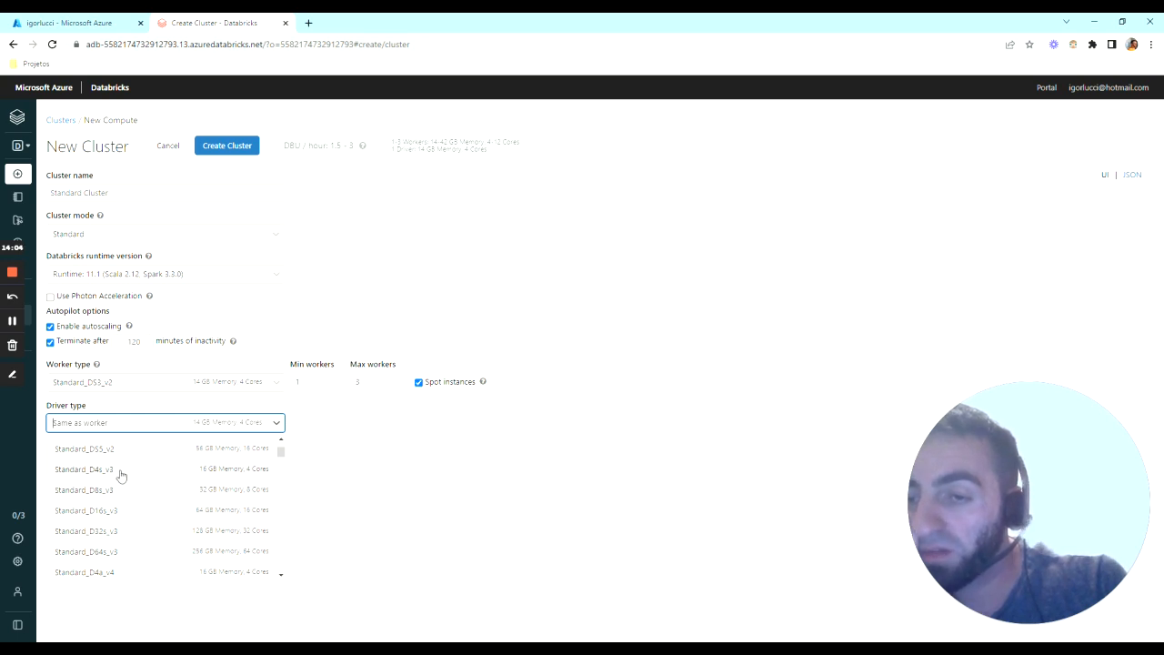
left_click(119, 473)
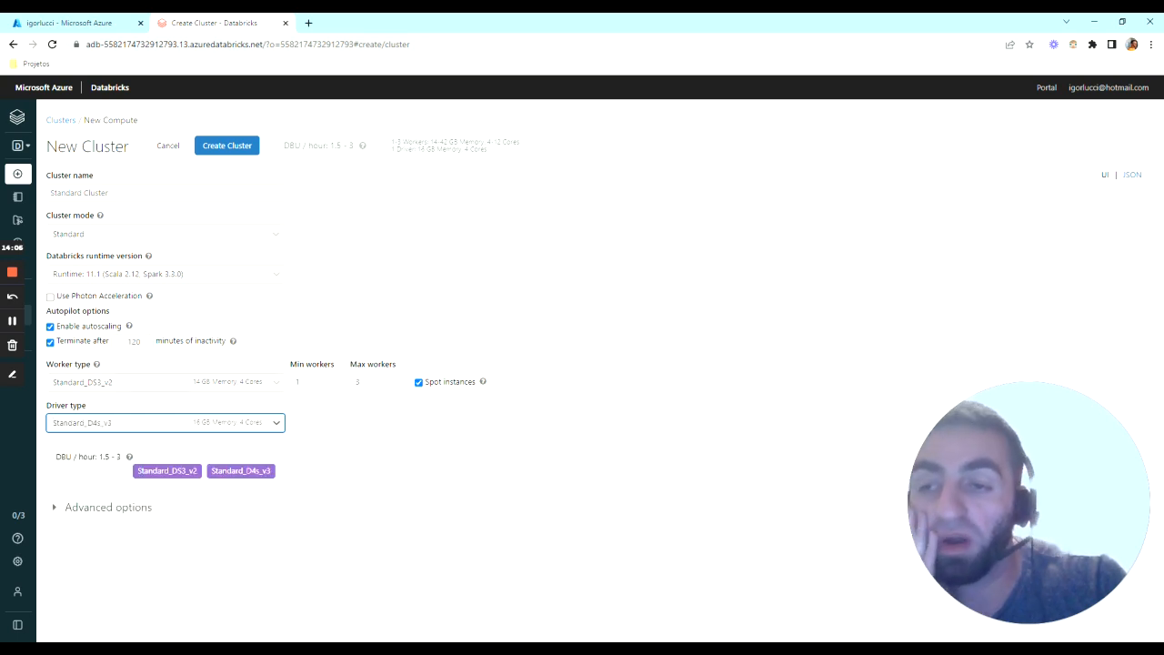
Compare the full set of general purpose driver types again, keeping the selected driver.
left_click(199, 423)
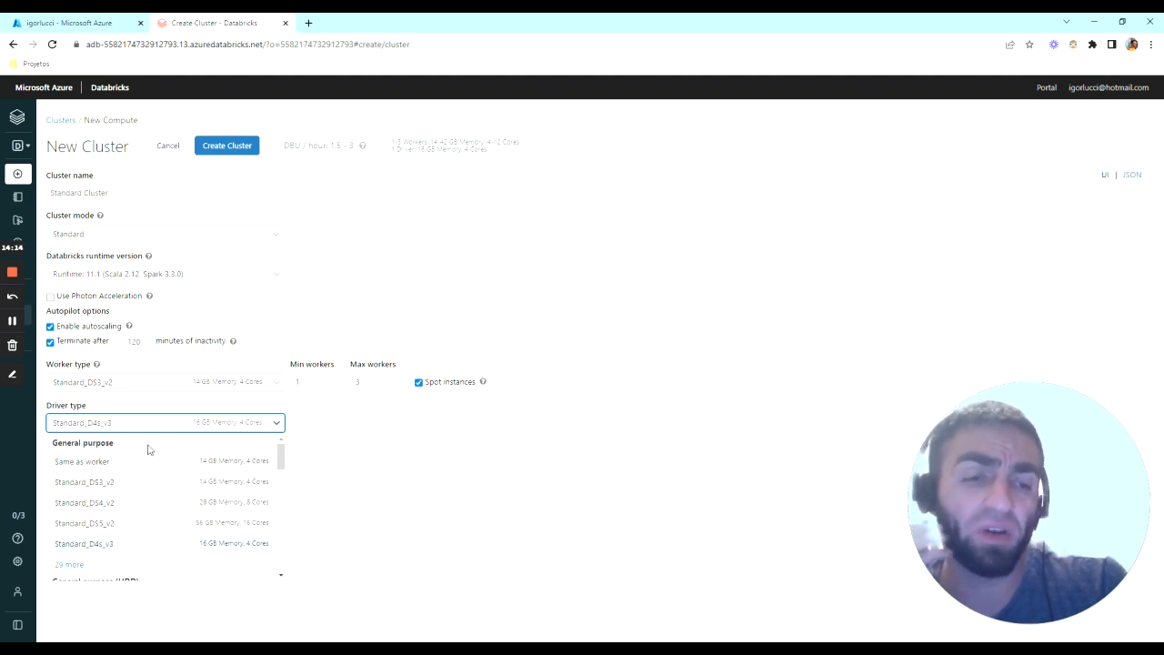
left_click(57, 565)
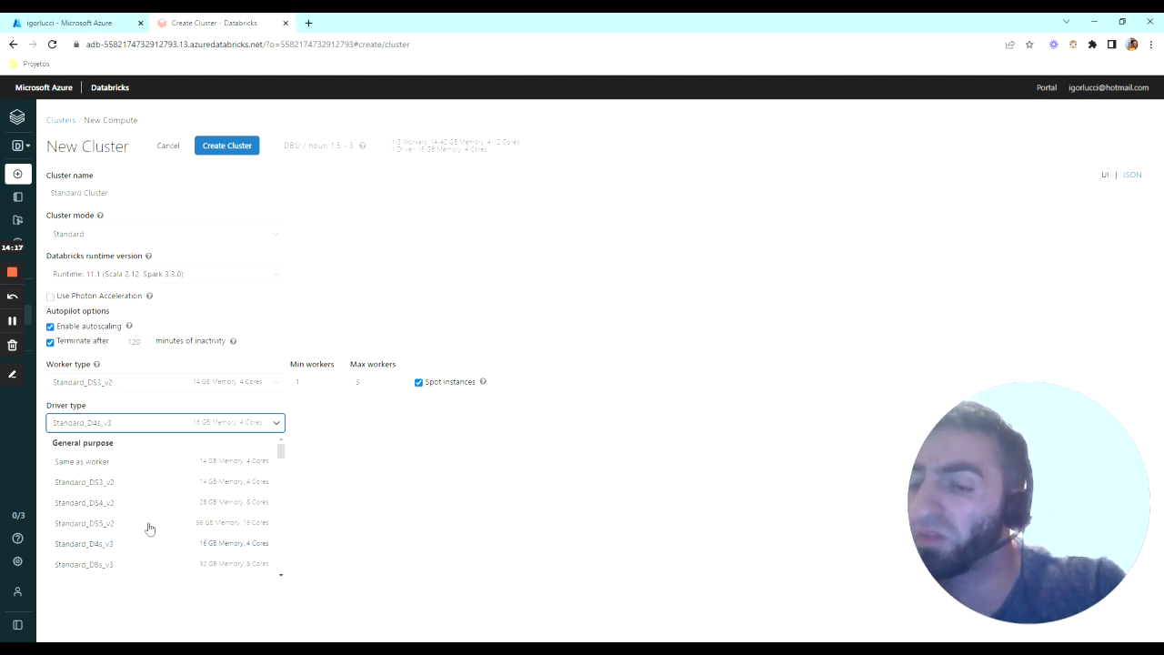
scroll(150, 525, "down", 3)
scroll(154, 526, "up", 1)
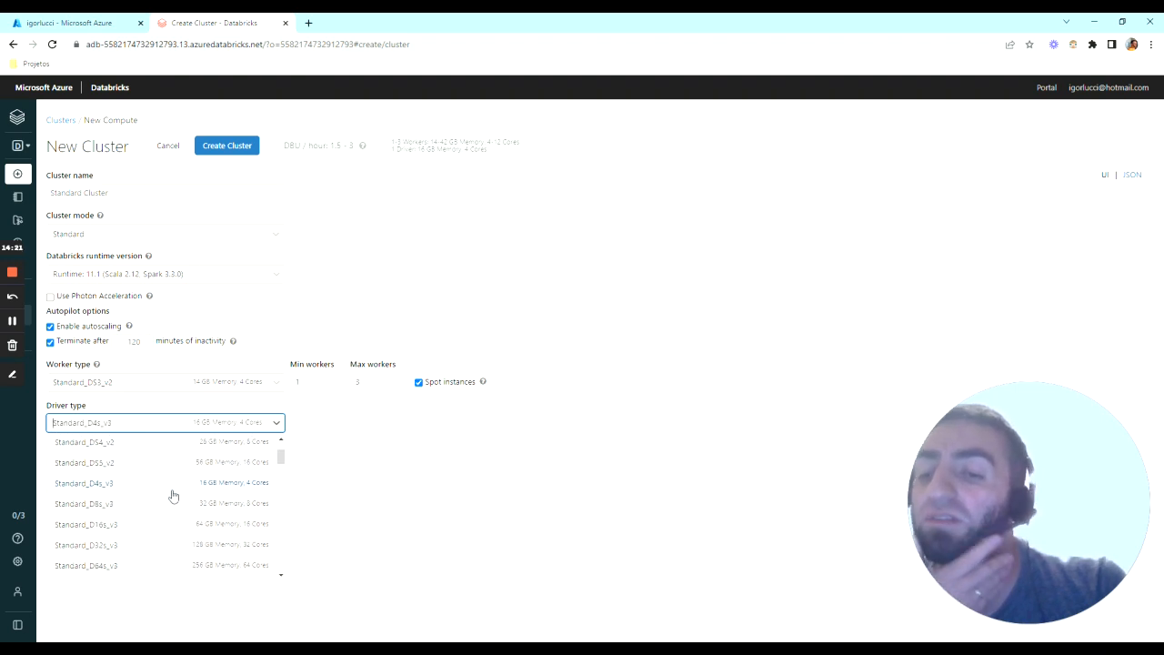
scroll(173, 495, "up", 1)
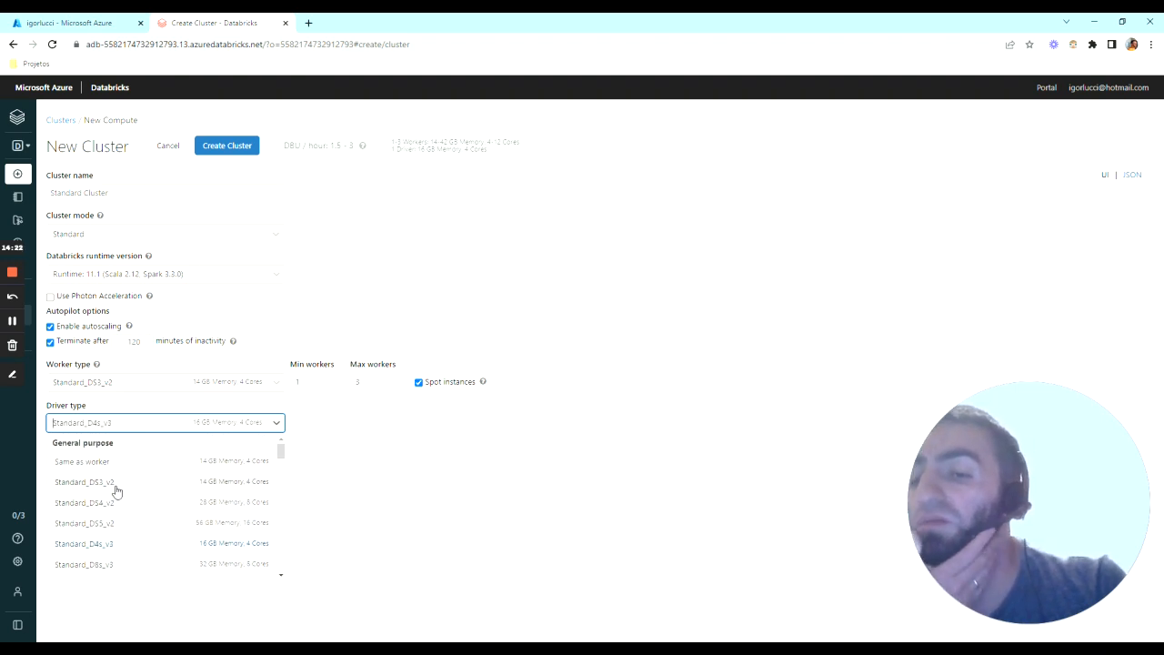
scroll(135, 492, "down", 5)
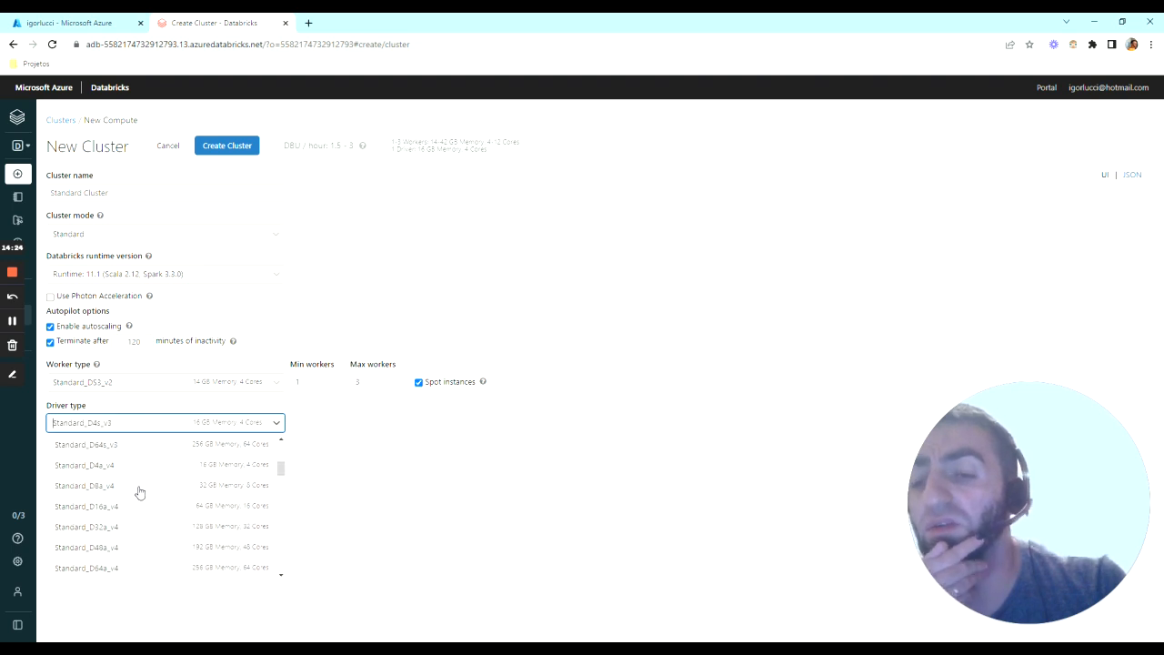
scroll(140, 492, "down", 3)
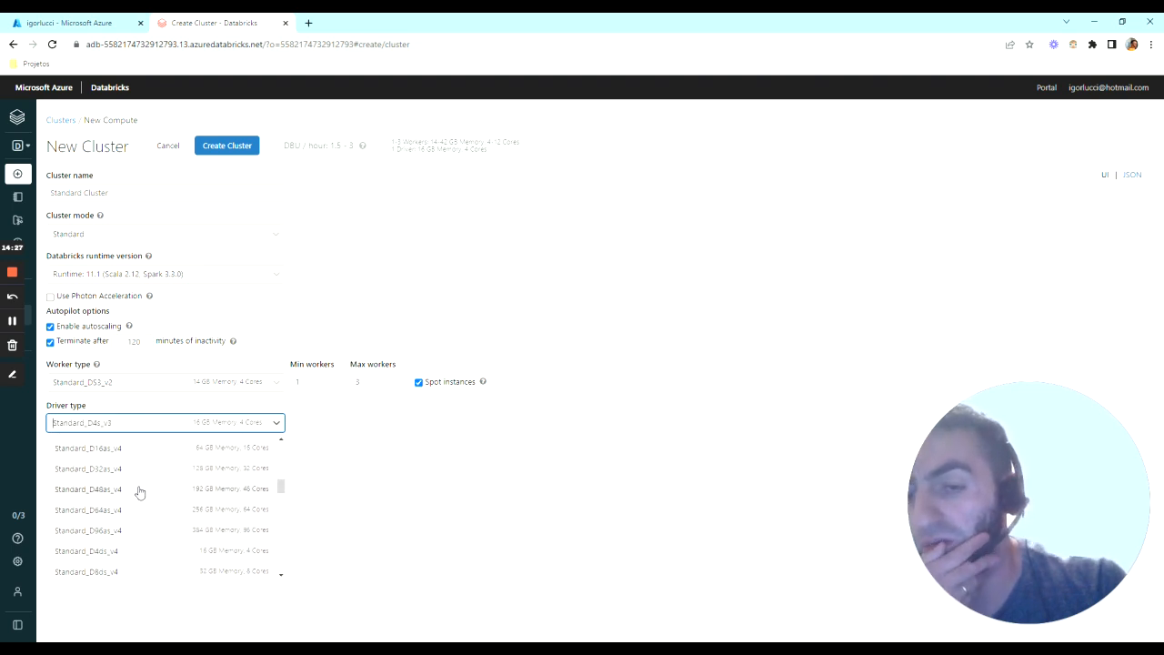
left_click(395, 485)
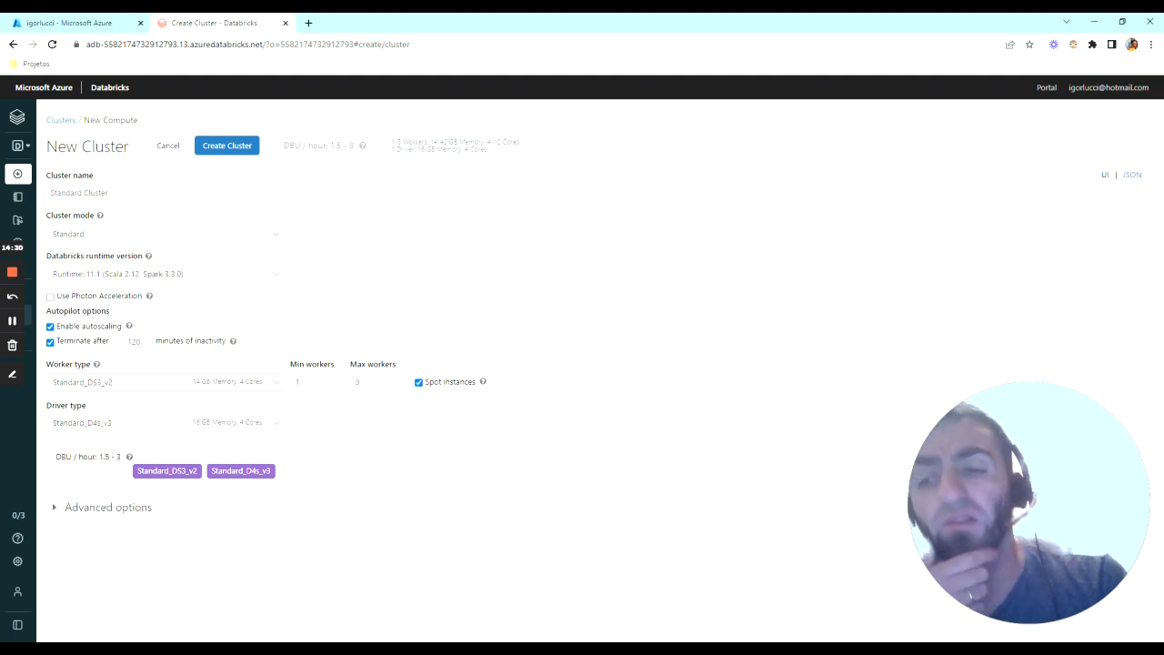
Compare the worker node types across the memory, storage and compute optimized groups, expanding the hidden memory and storage optimized sizes.
left_click(245, 382)
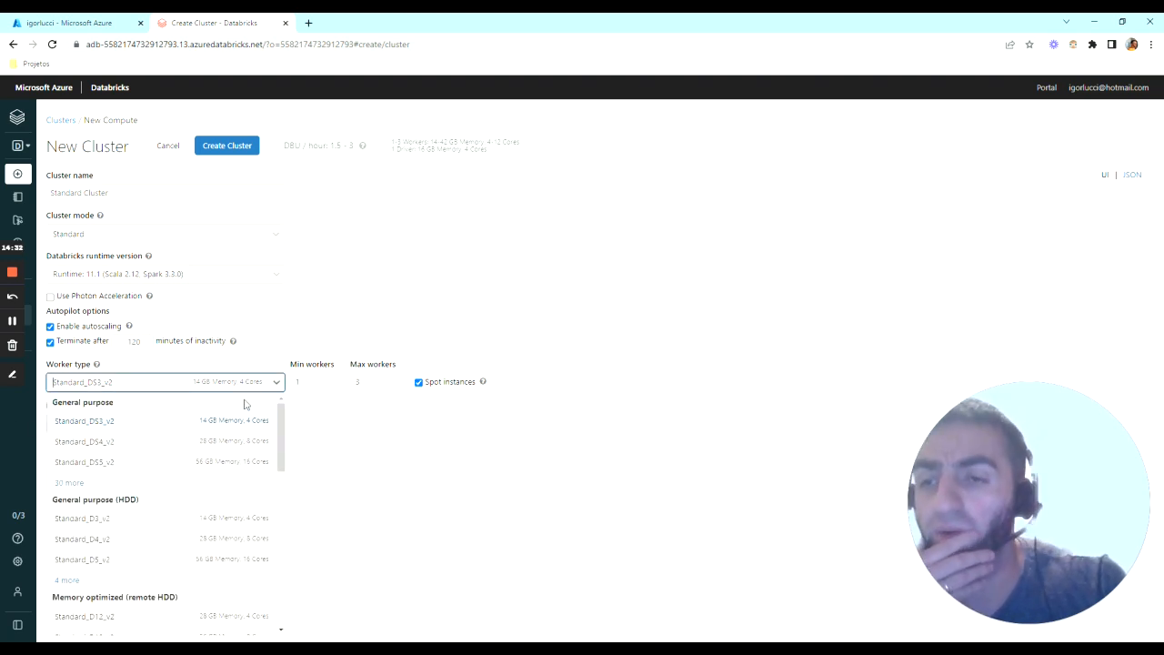
scroll(204, 446, "down", 3)
scroll(204, 446, "down", 2)
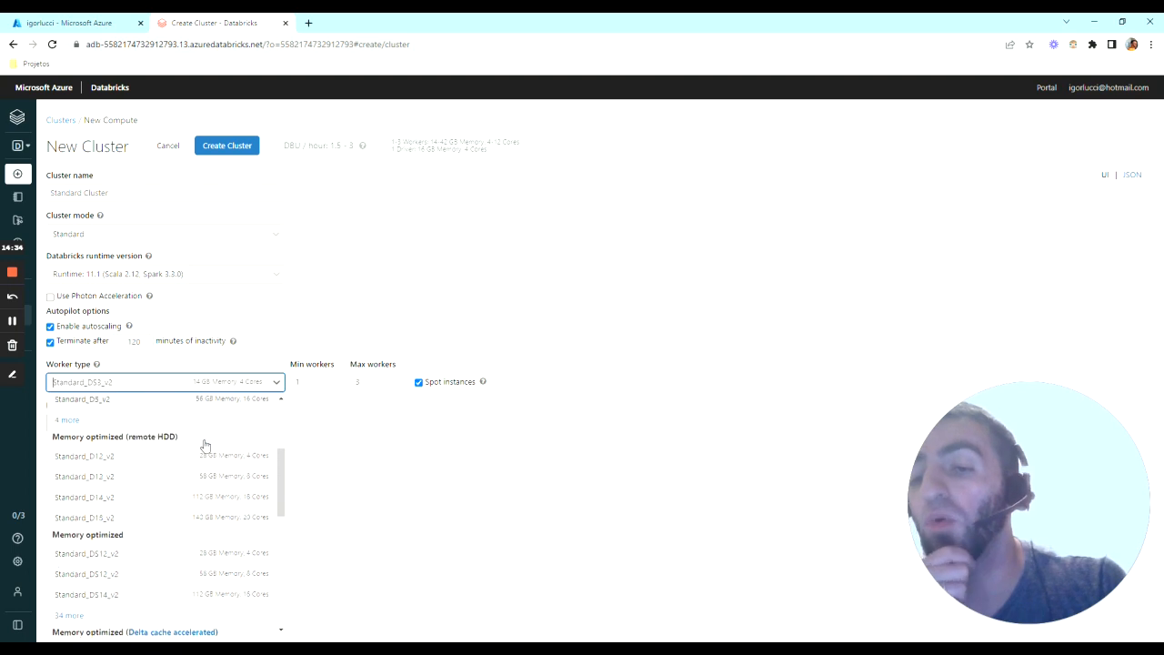
scroll(203, 447, "down", 2)
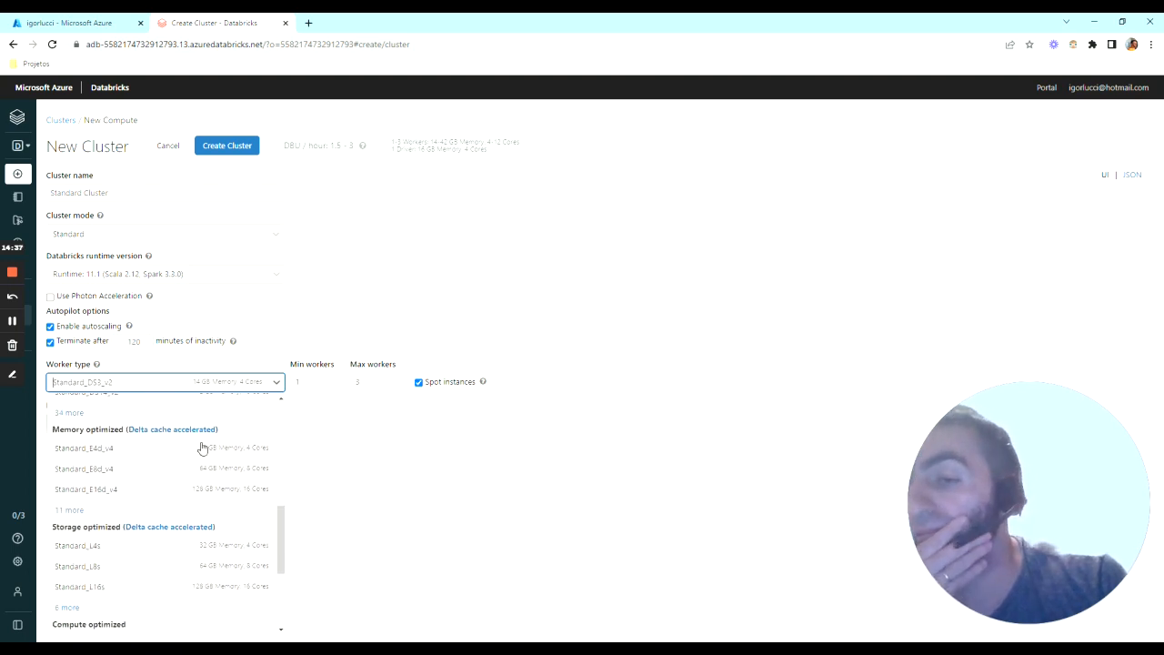
scroll(203, 448, "down", 2)
scroll(112, 512, "up", 2)
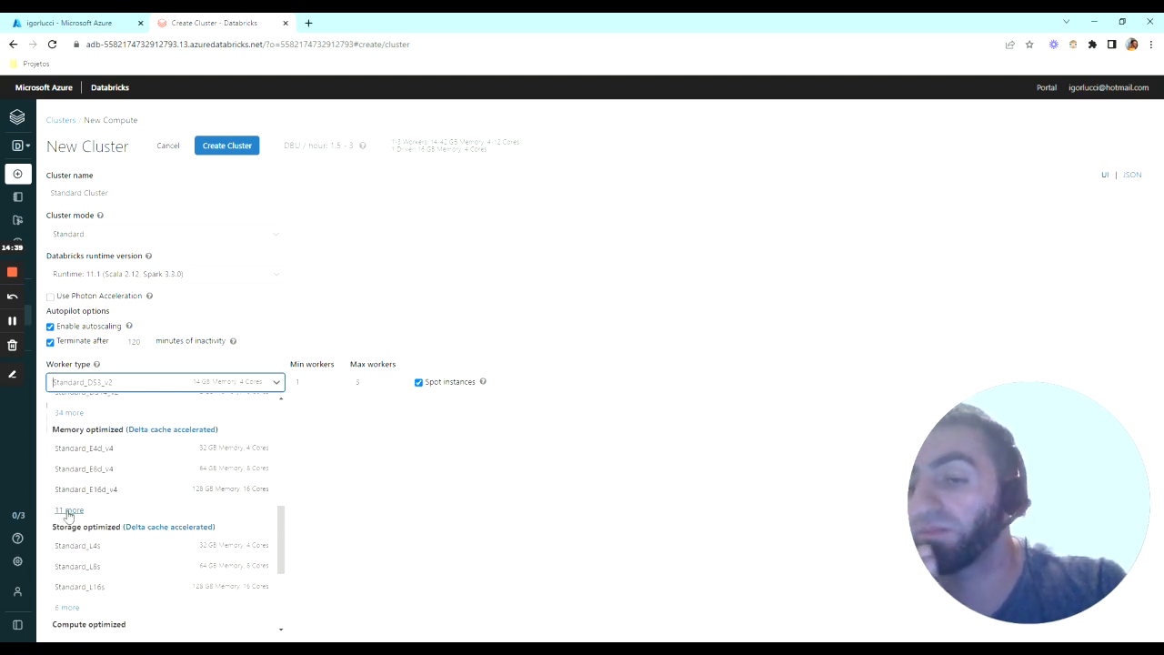
left_click(69, 509)
scroll(202, 485, "down", 2)
scroll(202, 485, "down", 5)
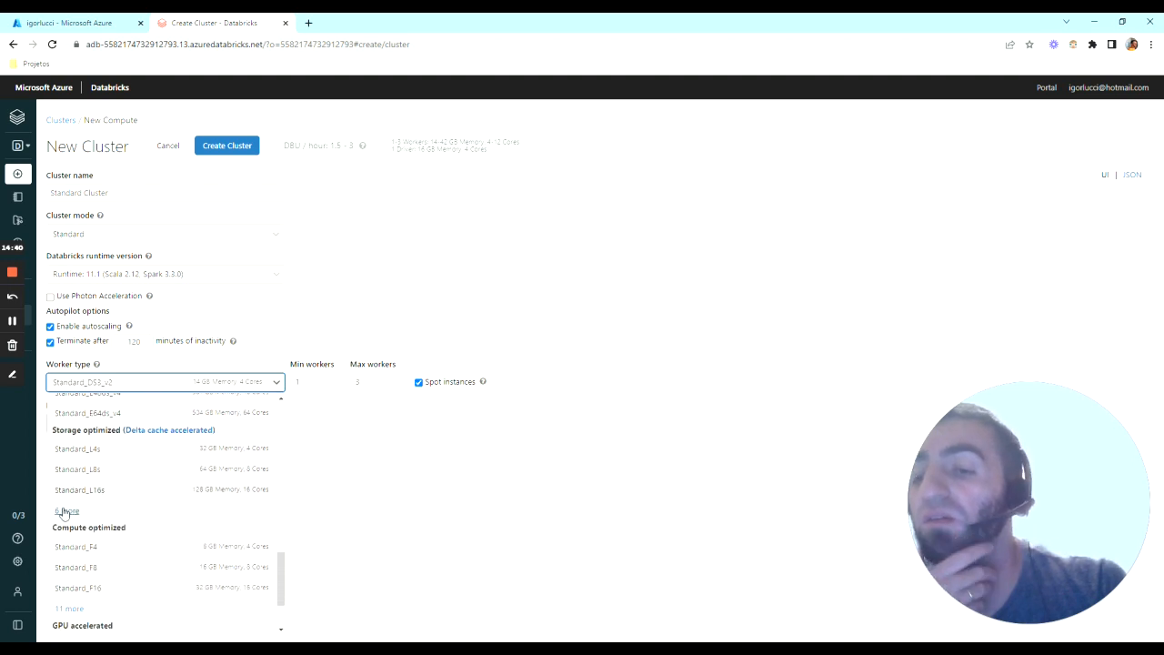
scroll(162, 504, "down", 5)
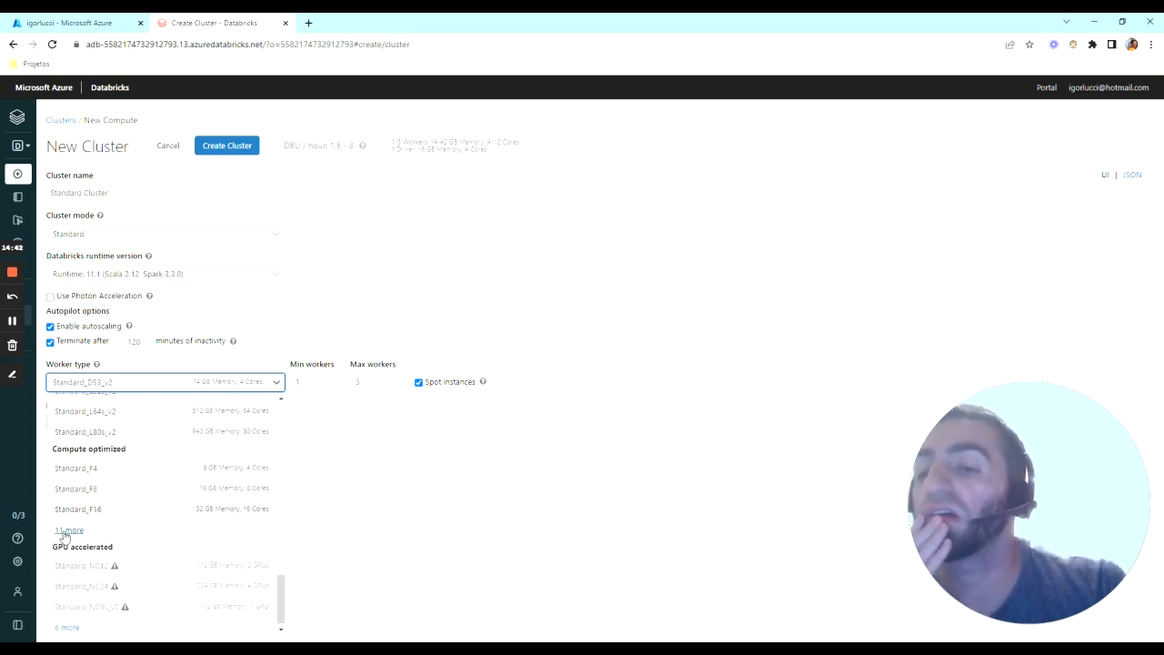
Set the cluster's worker type to the compute optimized node Standard_F4s.
left_click(65, 536)
scroll(152, 515, "down", 3)
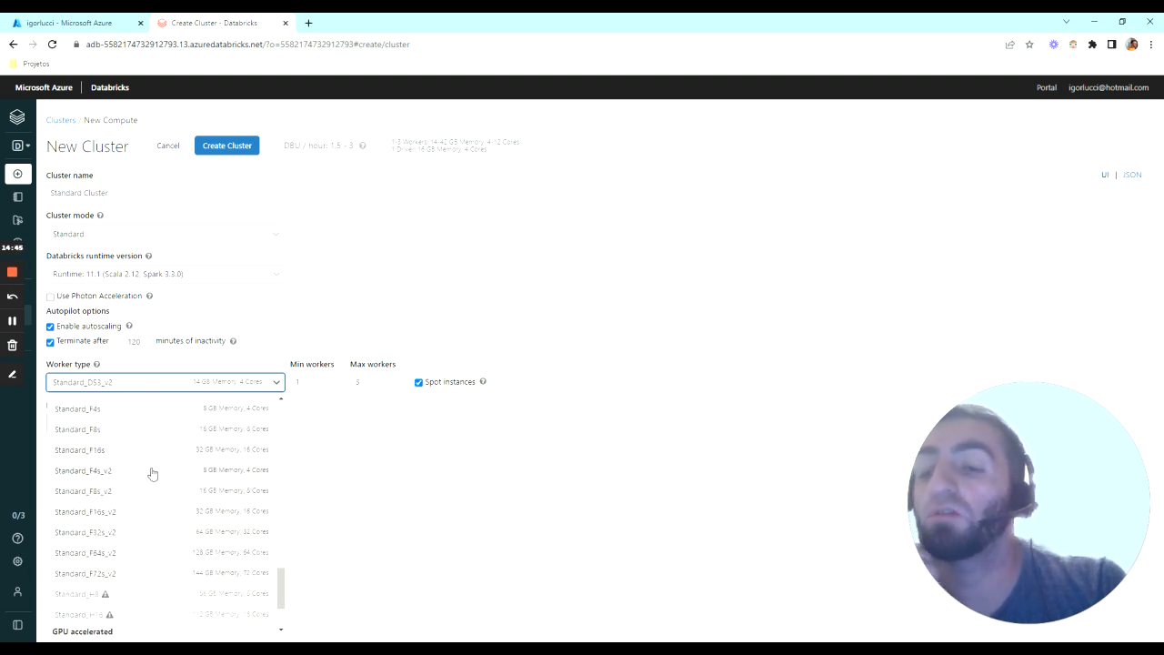
scroll(117, 453, "up", 1)
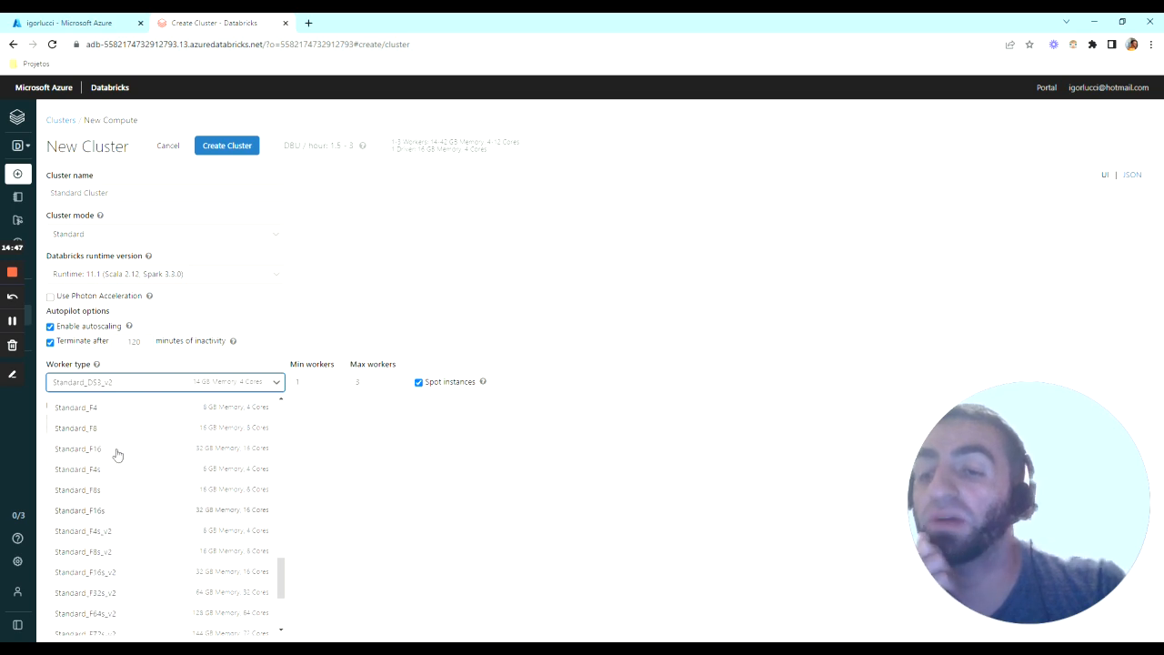
left_click(116, 471)
left_click(393, 430)
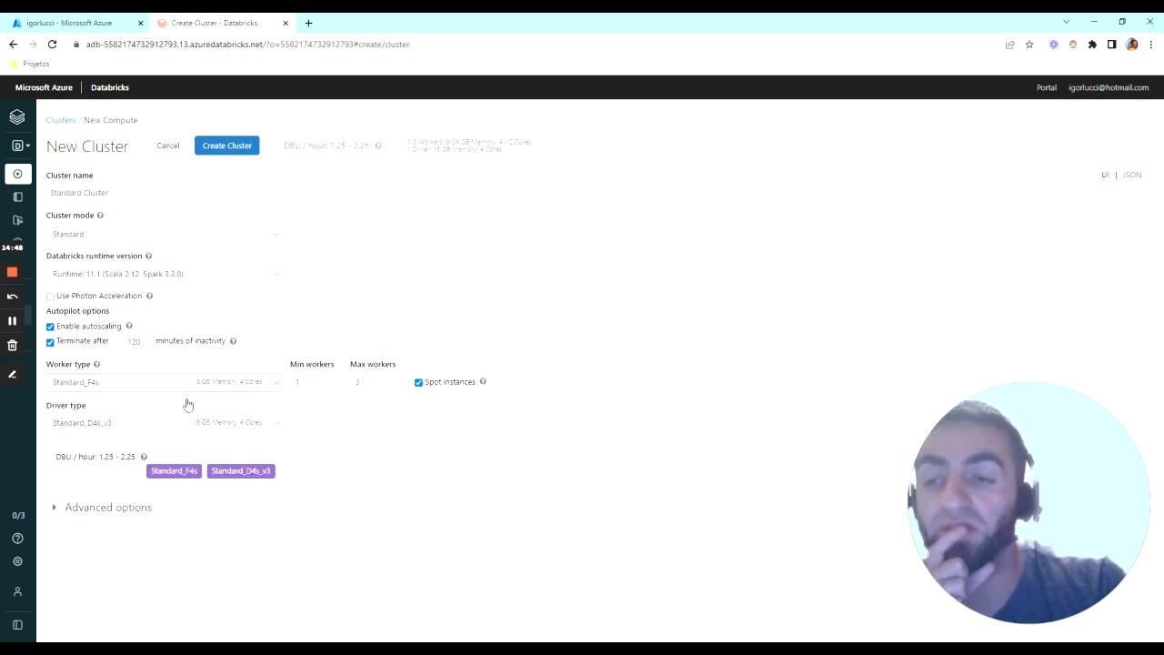
Set the cluster's worker type to the compute optimized node Standard_F4s_v2.
left_click(132, 378)
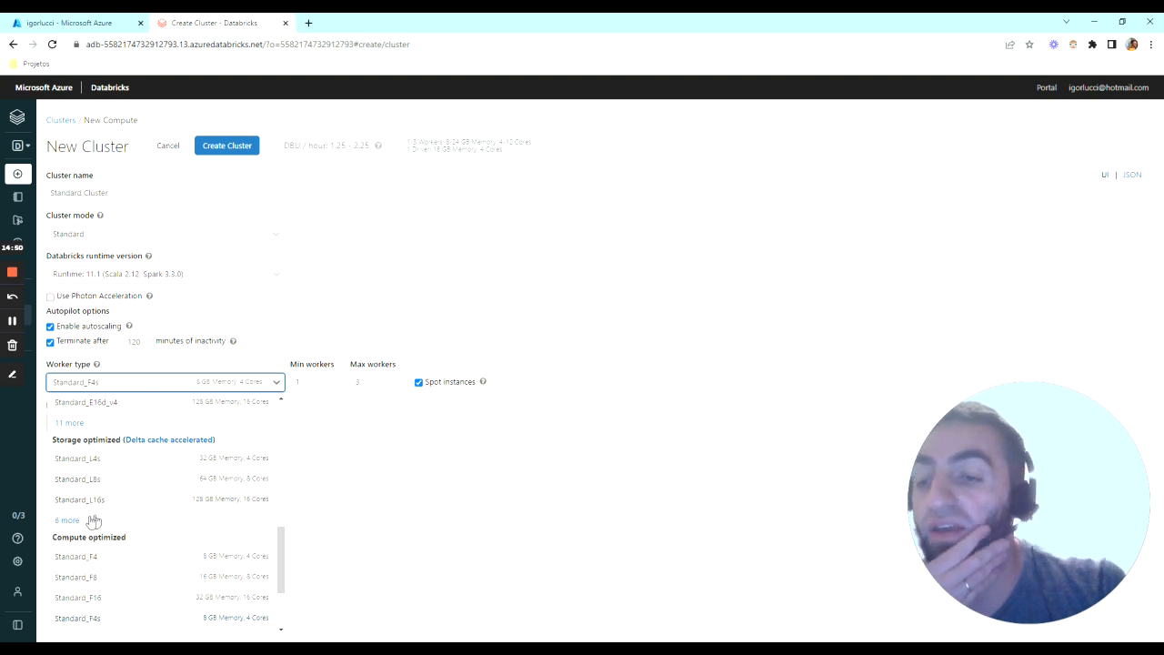
scroll(110, 523, "down", 1)
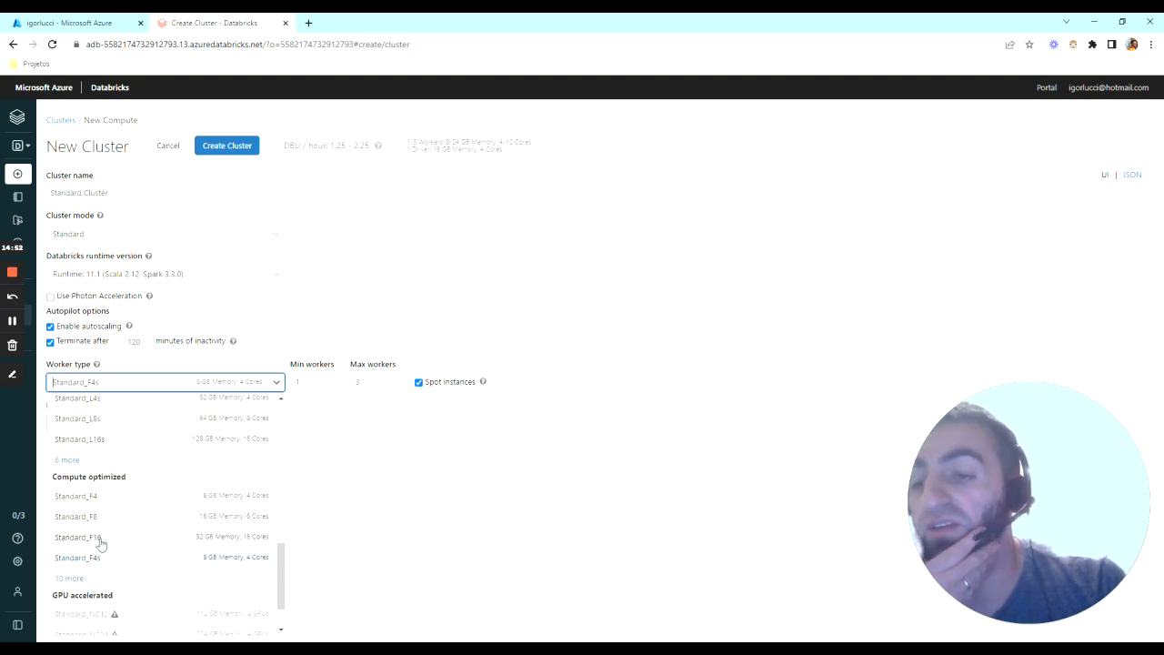
left_click(69, 587)
scroll(179, 525, "down", 3)
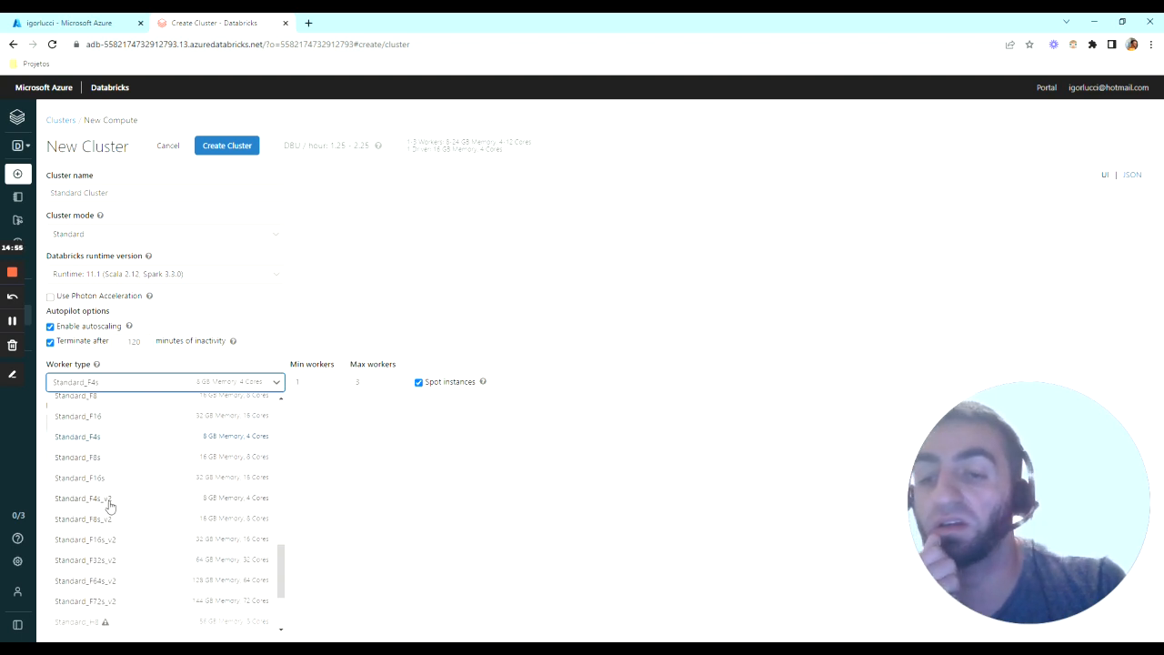
left_click(107, 500)
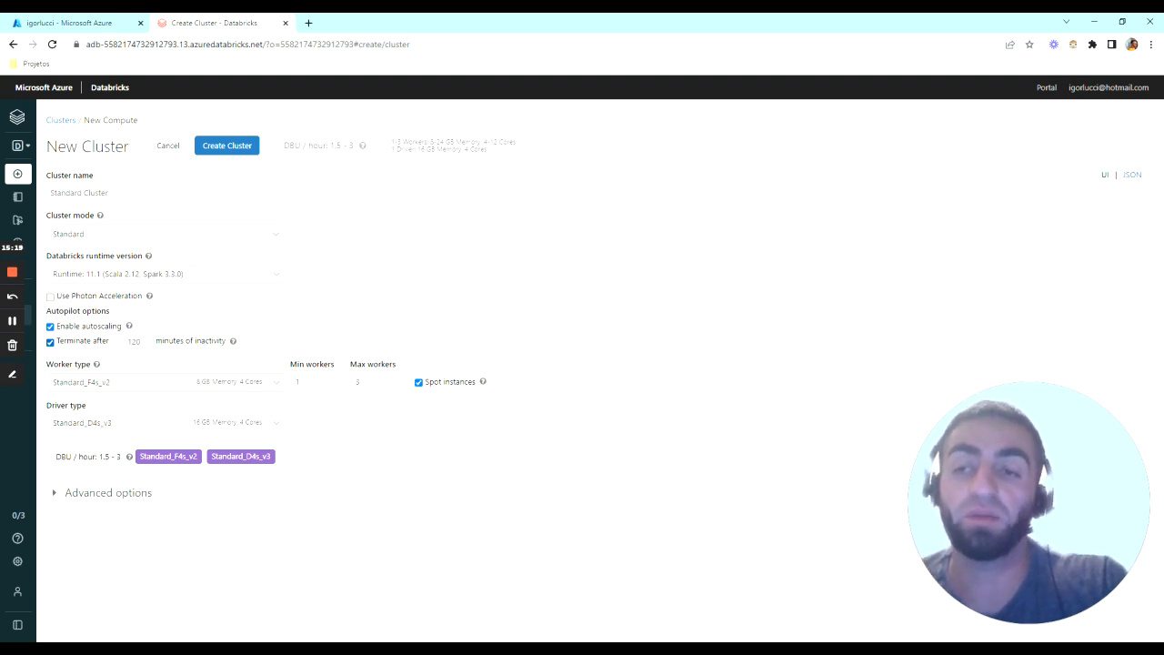
Set the cluster to terminate after 10 minutes of inactivity and create it.
double_click(134, 342)
type("10")
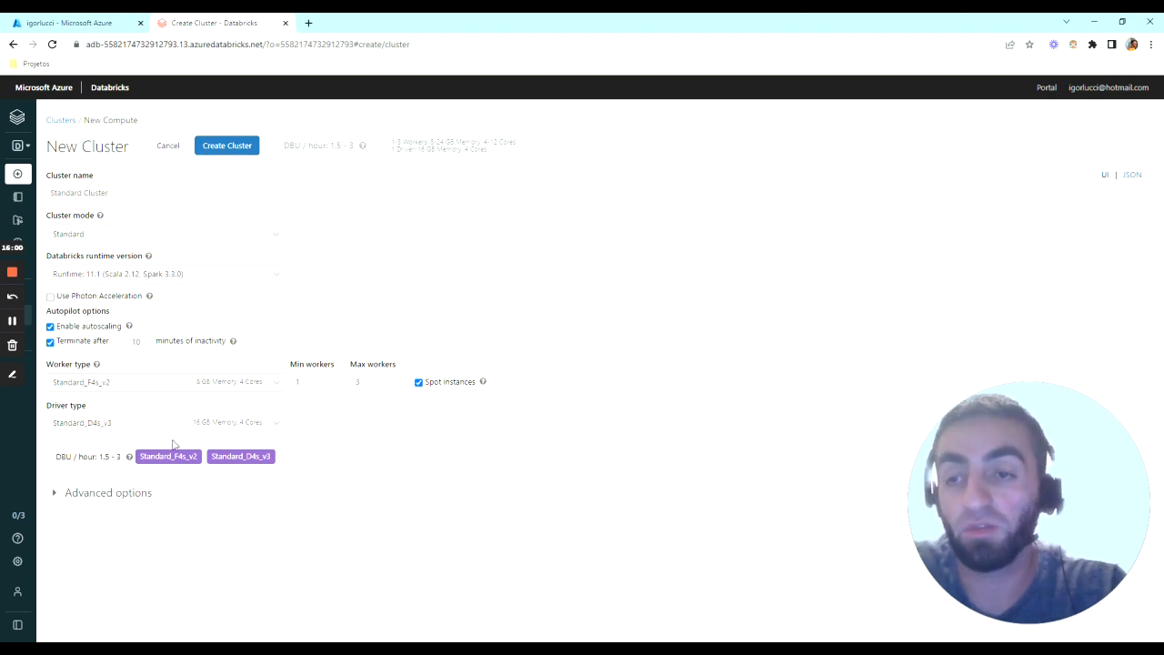
left_click(234, 147)
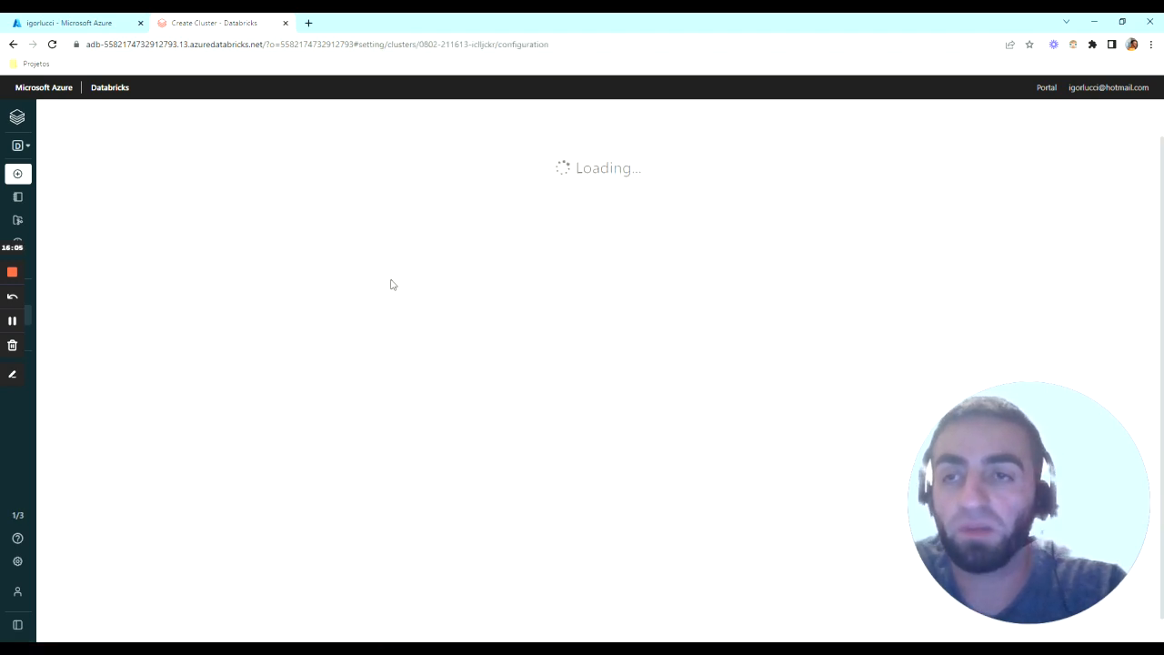
Terminate the newly created Standard Cluster.
left_click(1091, 146)
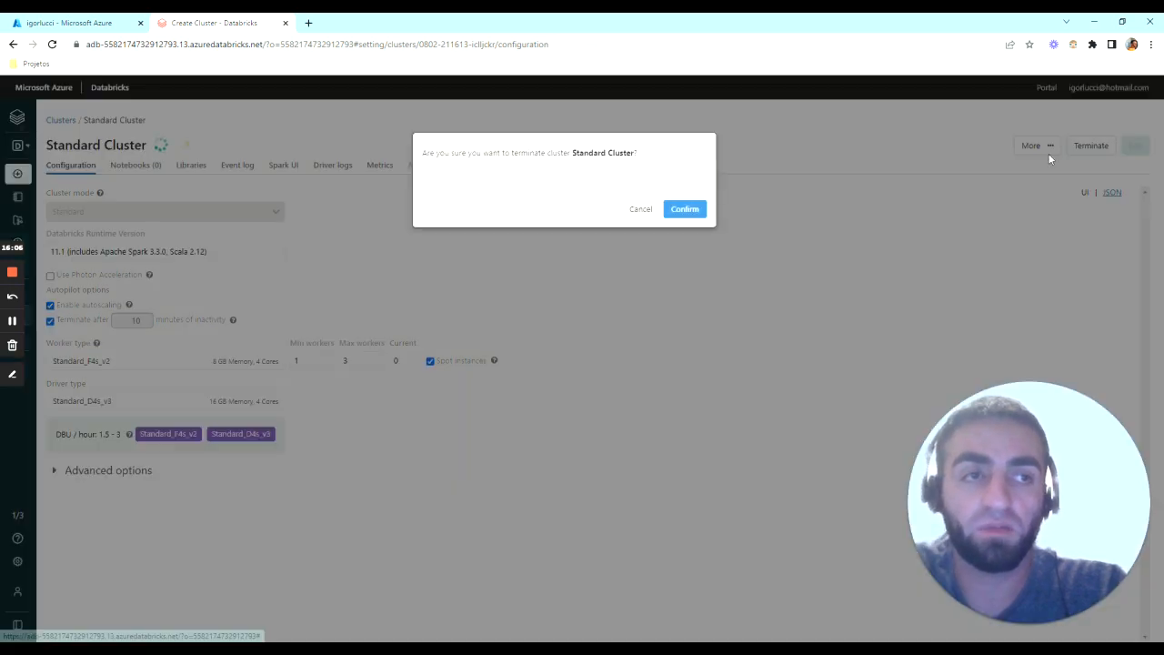
left_click(693, 210)
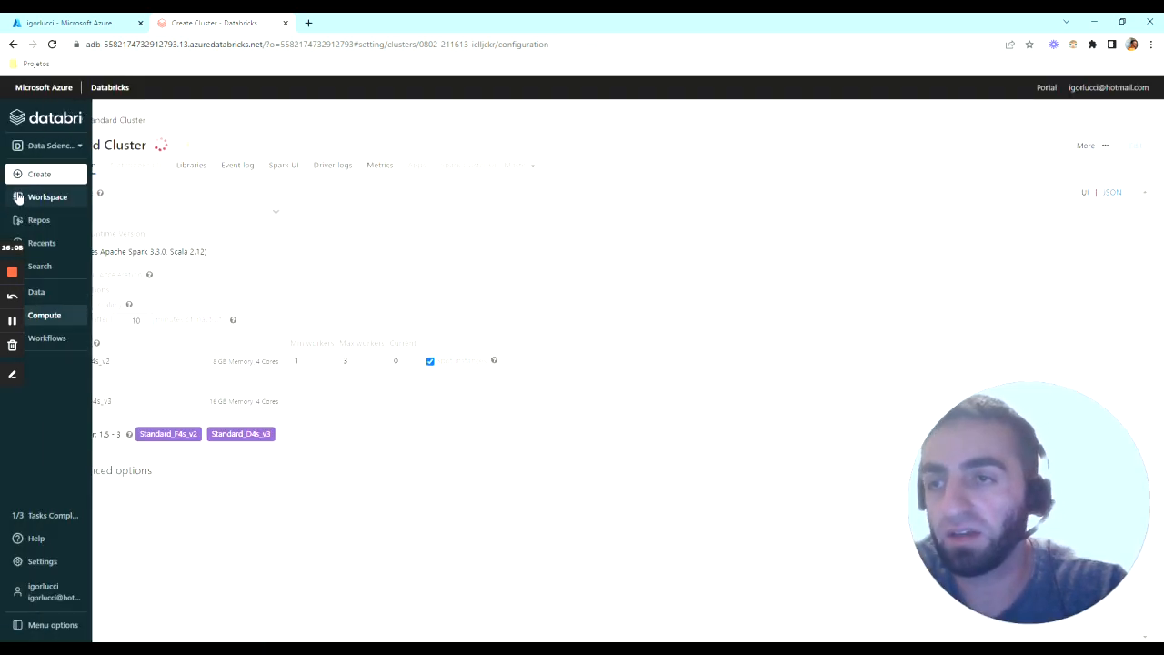
Start creating a new instance pool in the workspace's compute resources and name it Driver.
left_click(41, 312)
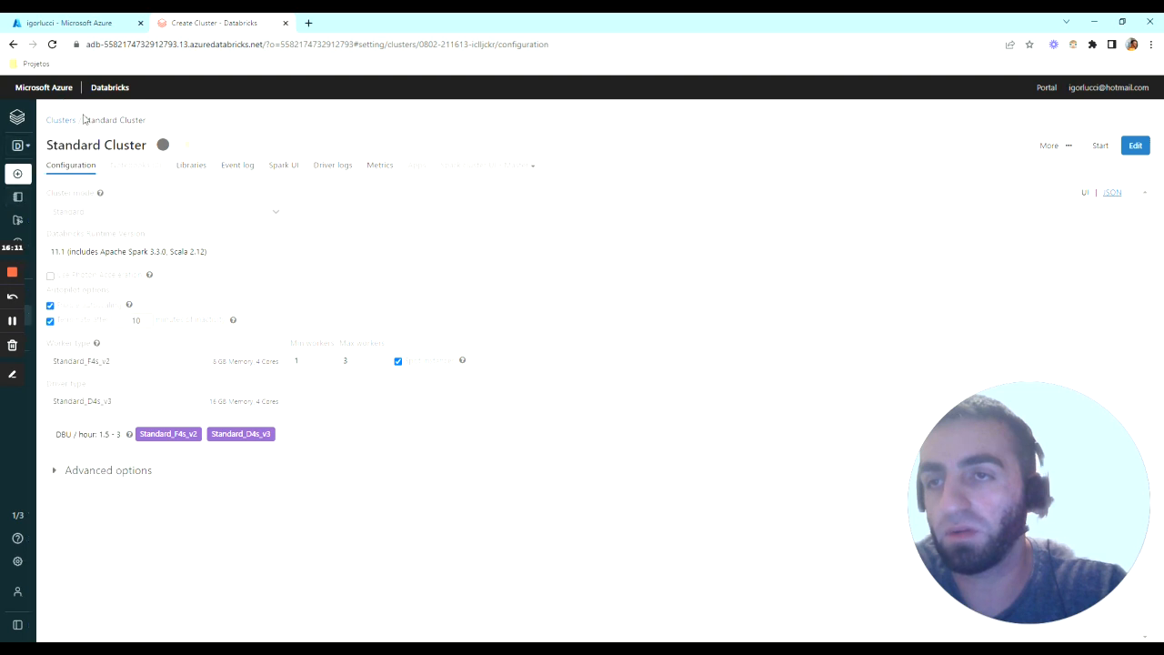
left_click(199, 148)
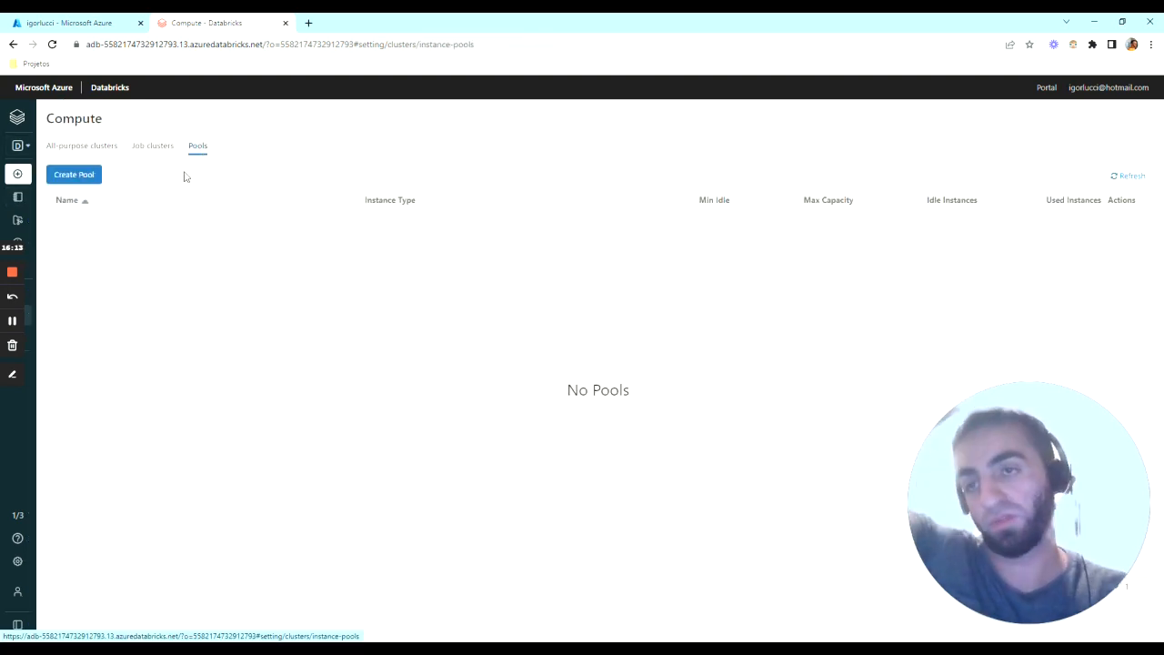
left_click(80, 172)
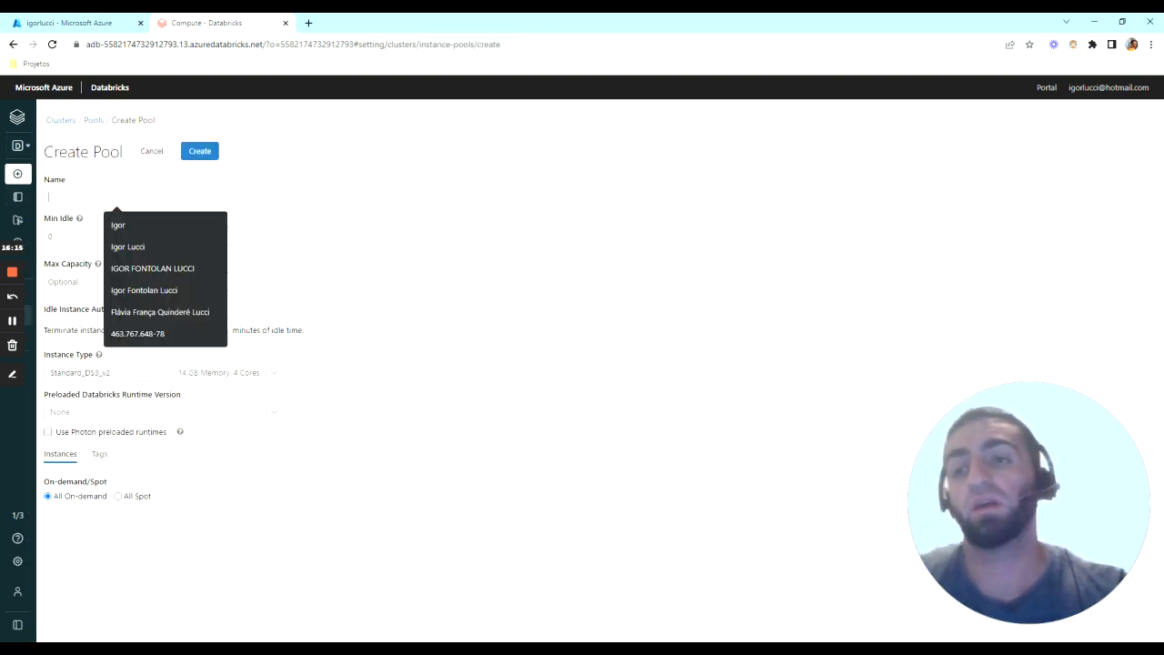
type("Driver")
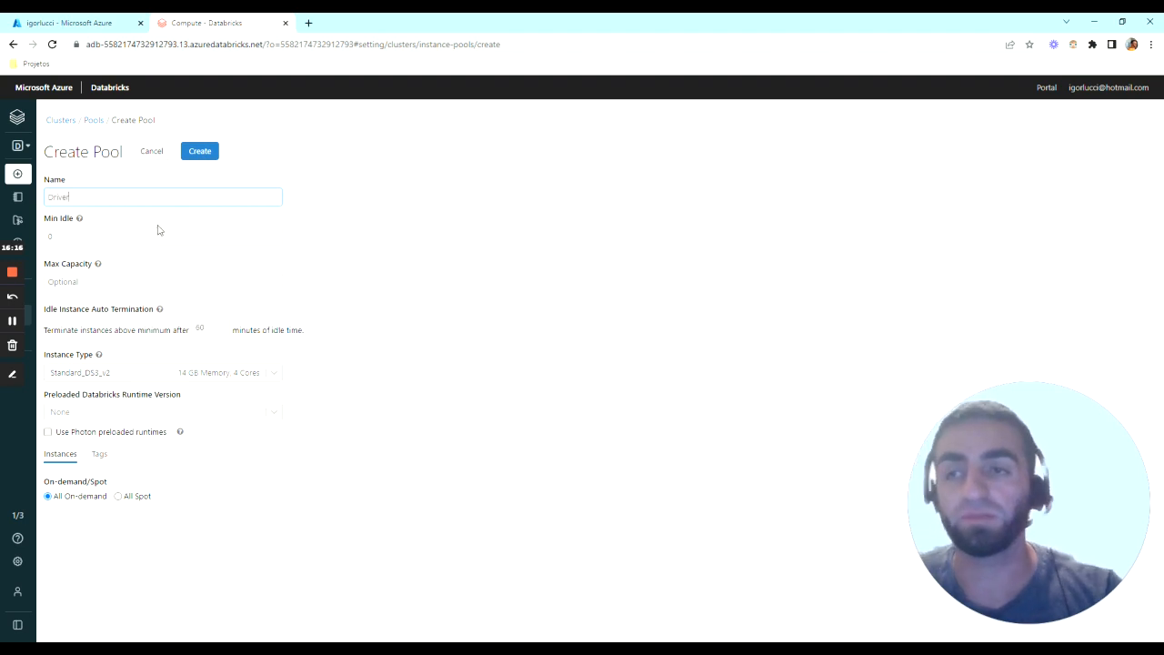
Set the Driver pool's maximum capacity to 2 and its idle instance auto termination to 1 minute.
left_click(139, 240)
key("Tab")
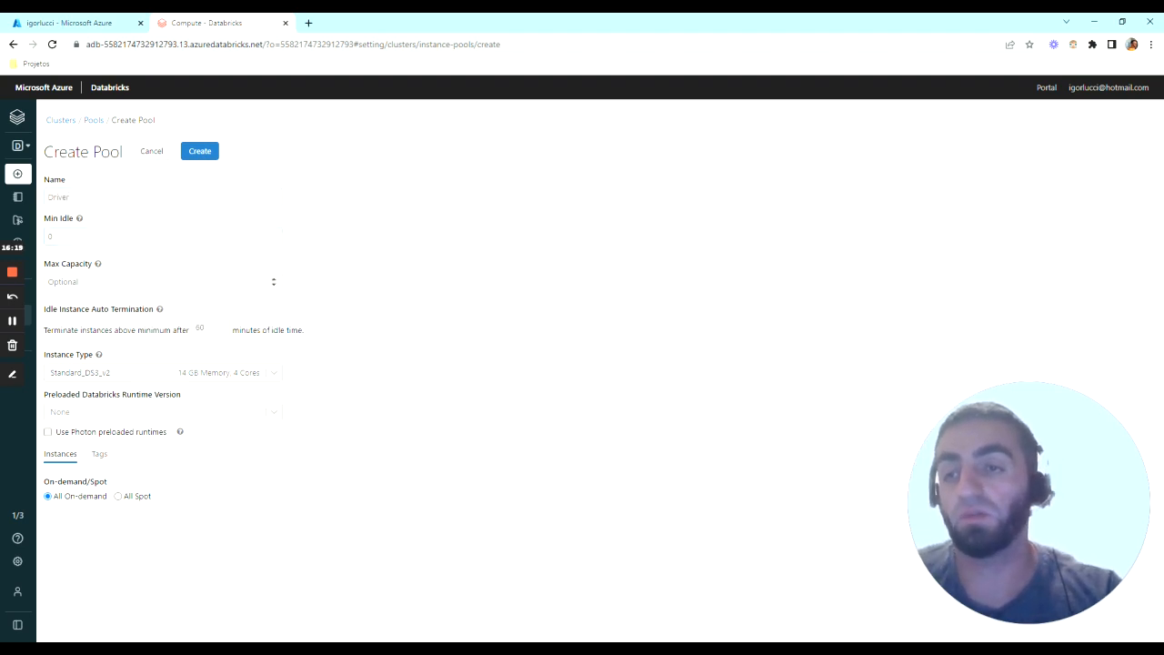
type("5")
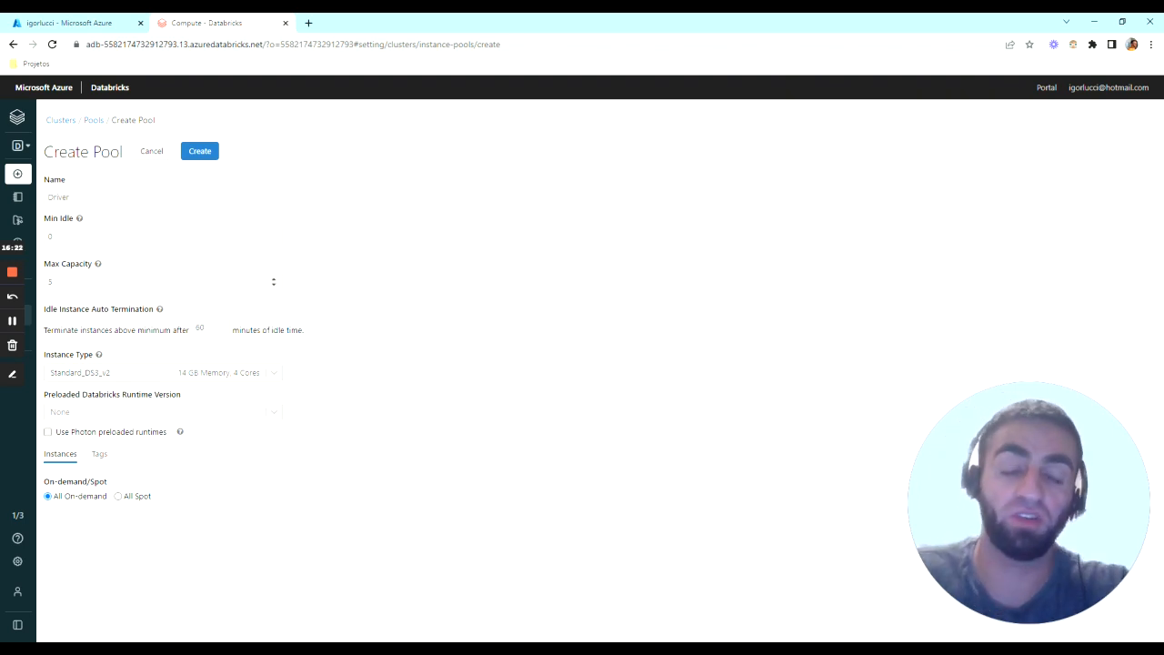
left_click_drag(60, 283, 30, 294)
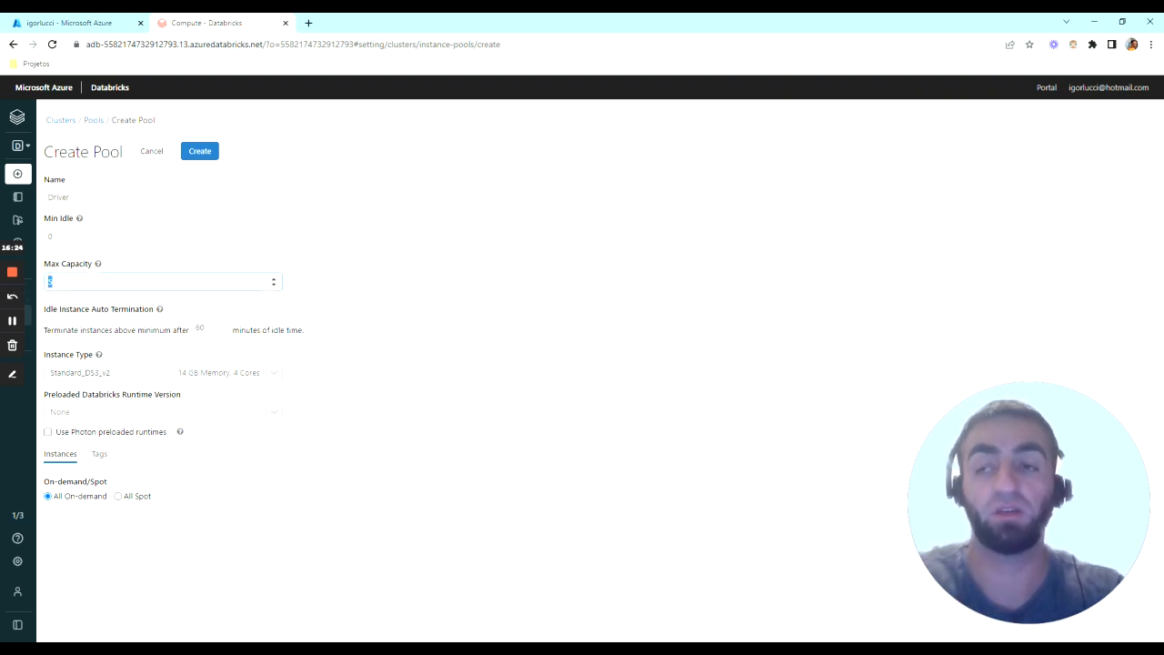
type("2")
left_click(523, 328)
double_click(200, 327)
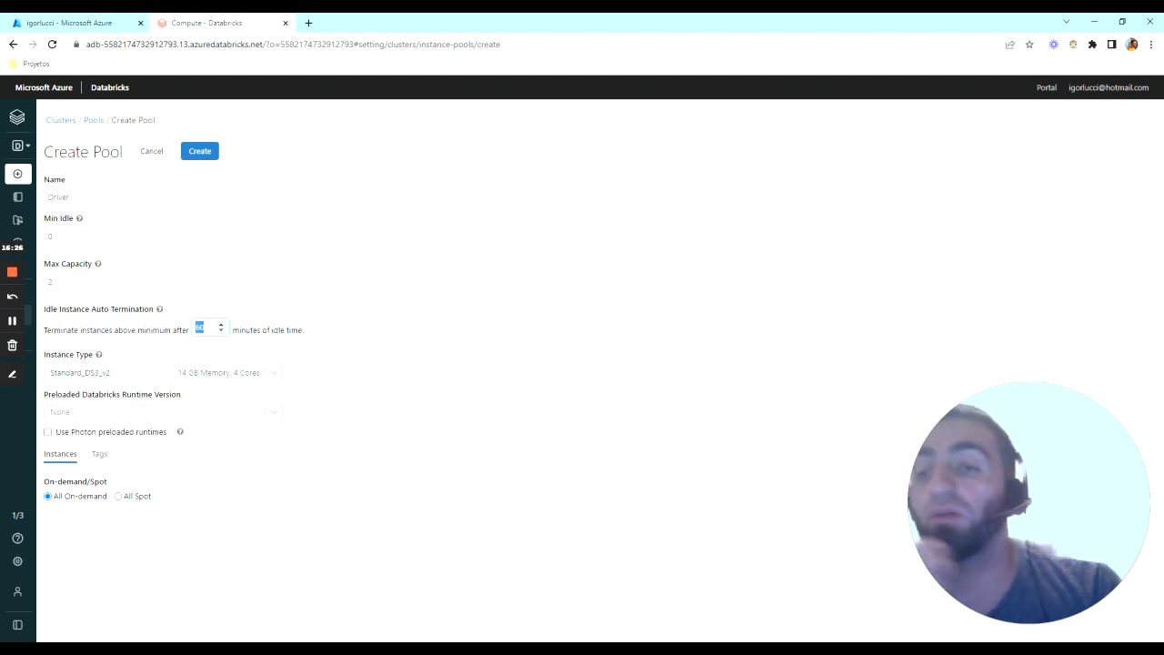
type("1")
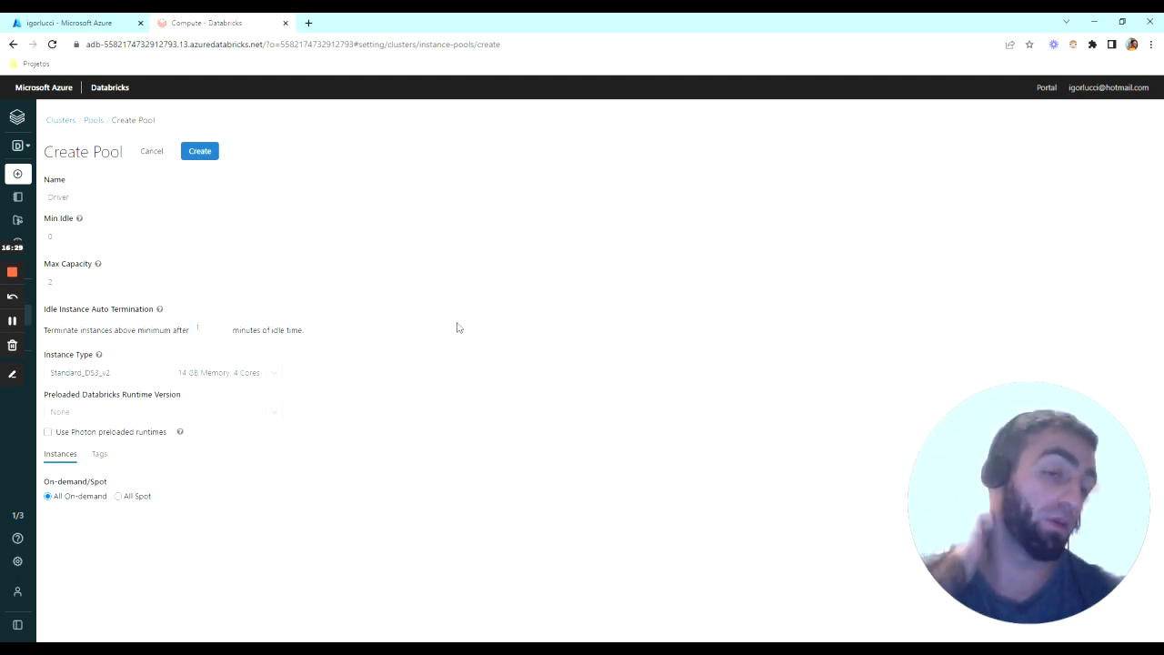
left_click(452, 333)
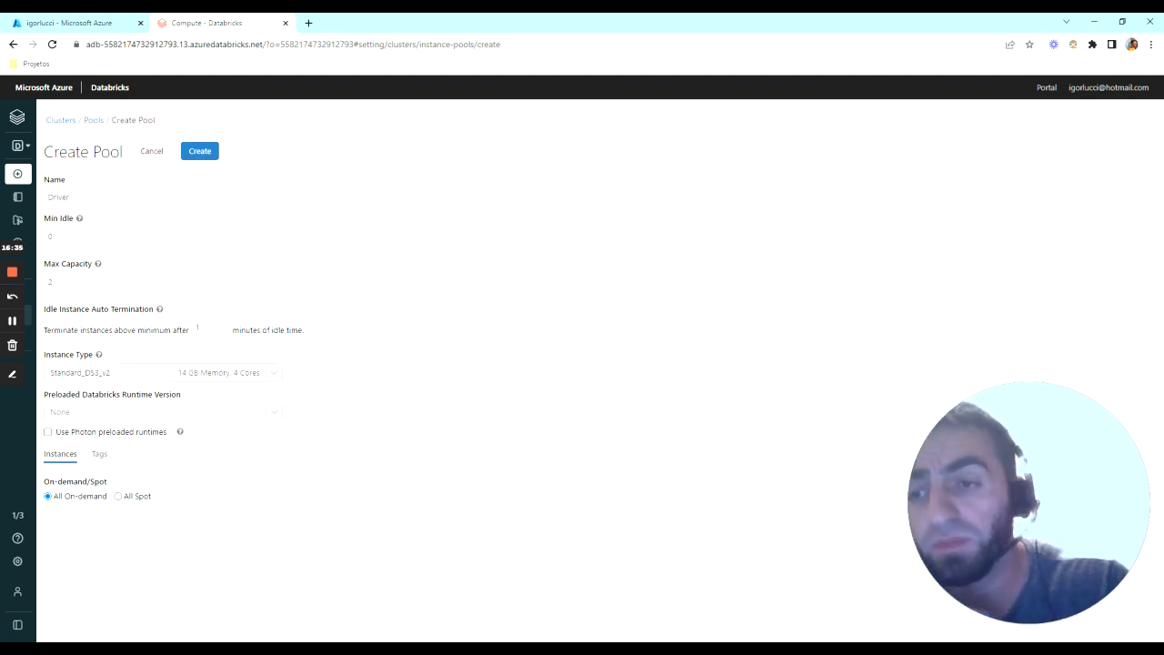
Examine the memory, storage and compute optimized instance types available for the Driver pool, expanding the memory optimized and general purpose (HDD) groups.
left_click(205, 373)
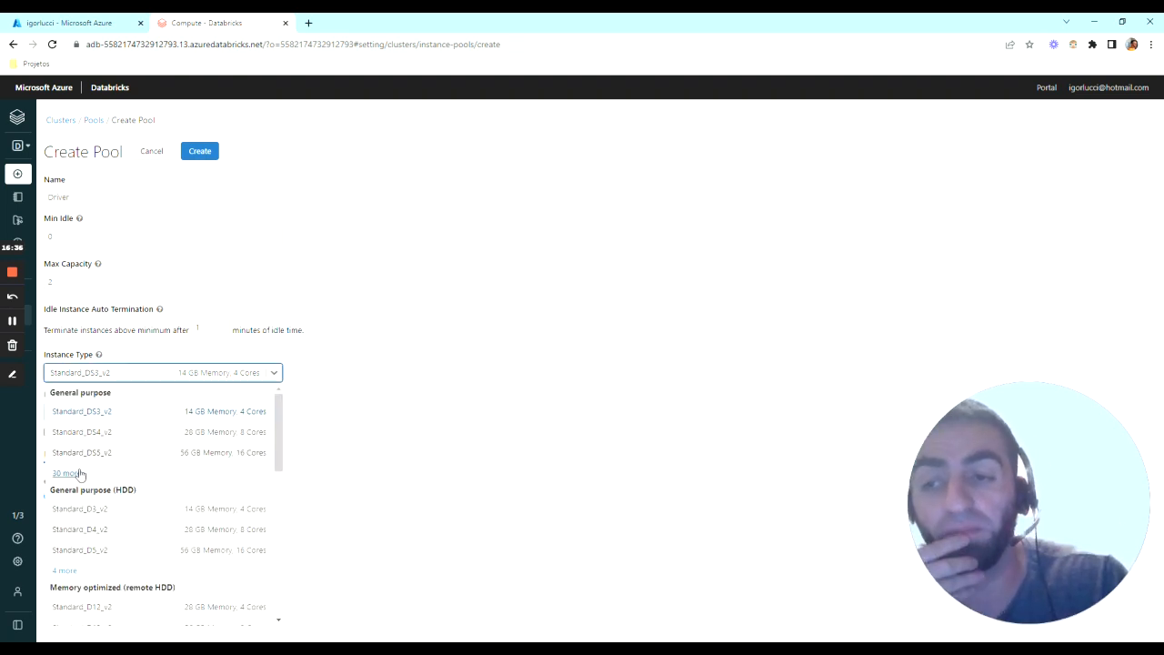
scroll(172, 445, "down", 5)
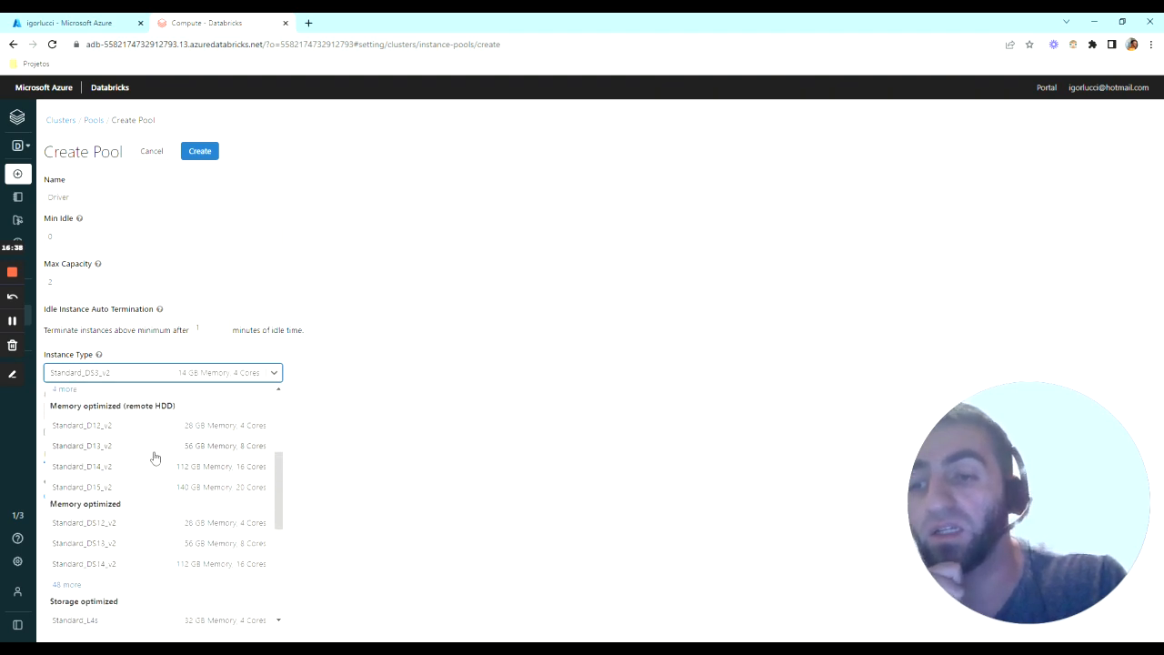
scroll(177, 477, "down", 2)
left_click(62, 525)
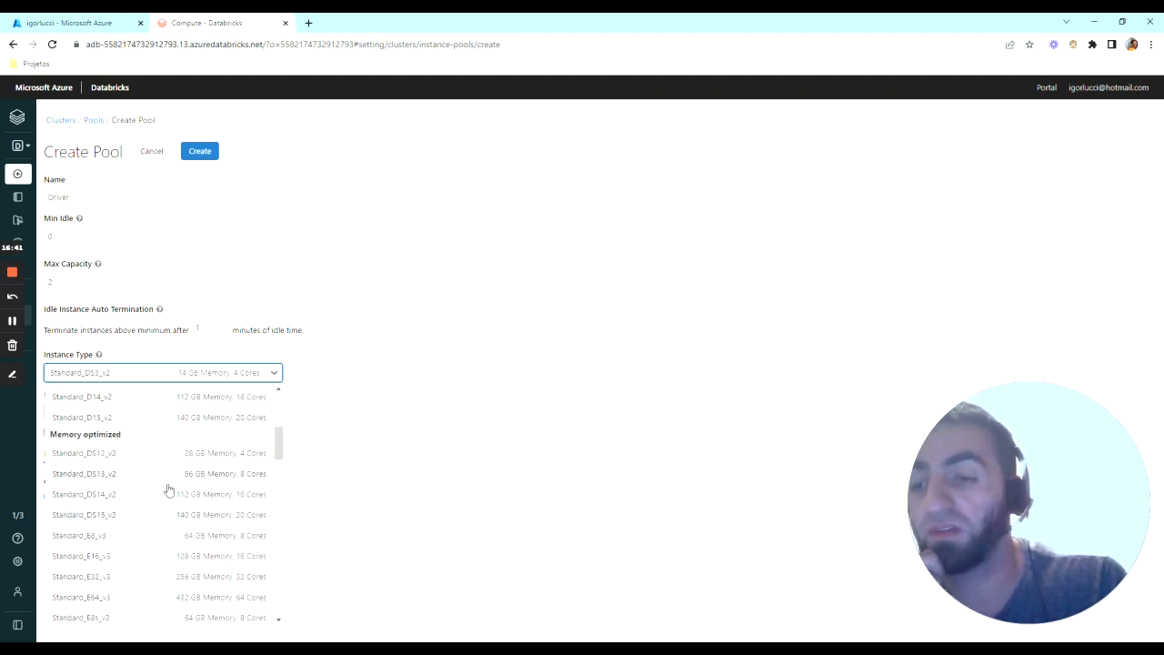
scroll(167, 491, "down", 8)
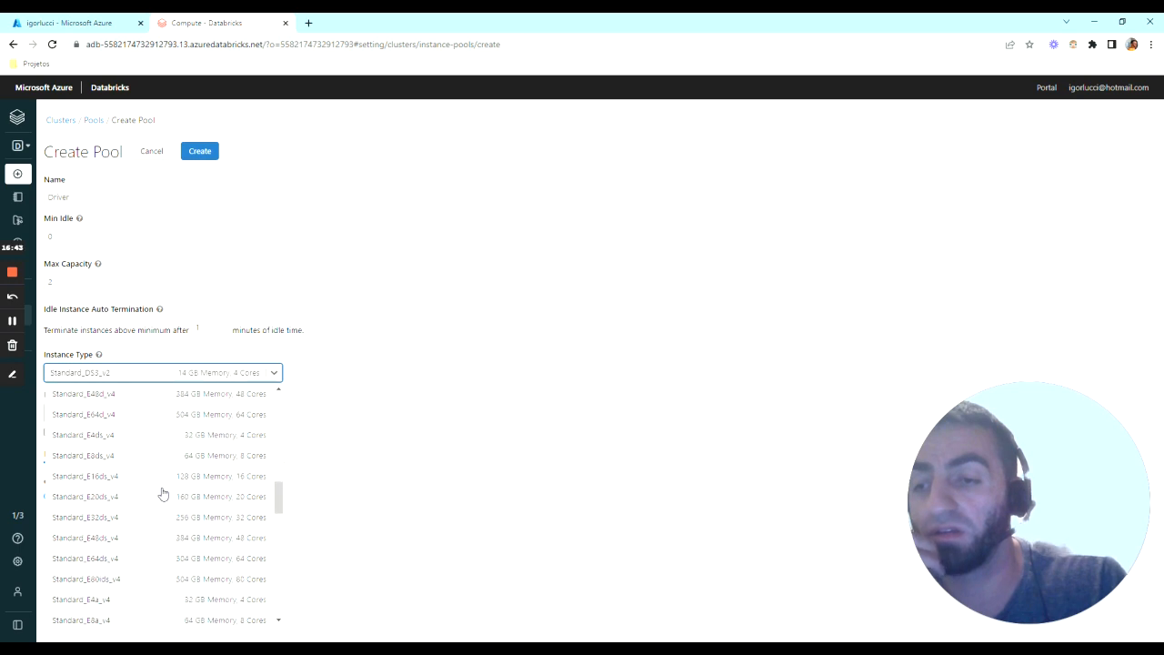
scroll(163, 493, "down", 5)
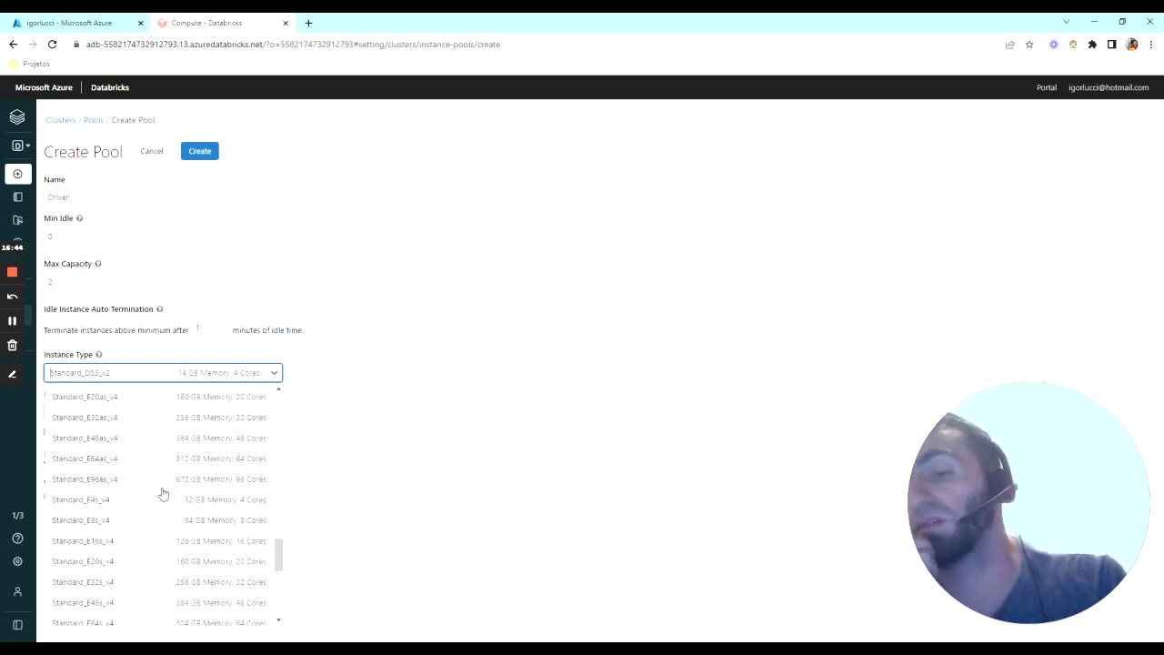
scroll(162, 493, "down", 3)
scroll(163, 493, "down", 4)
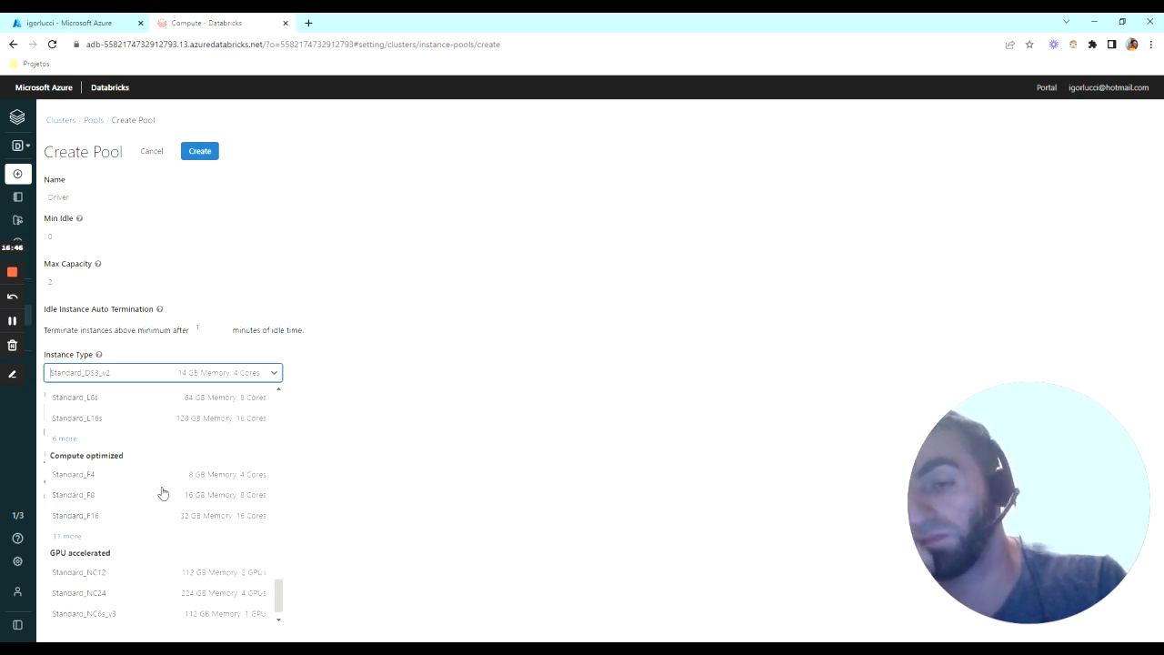
scroll(128, 513, "up", 1)
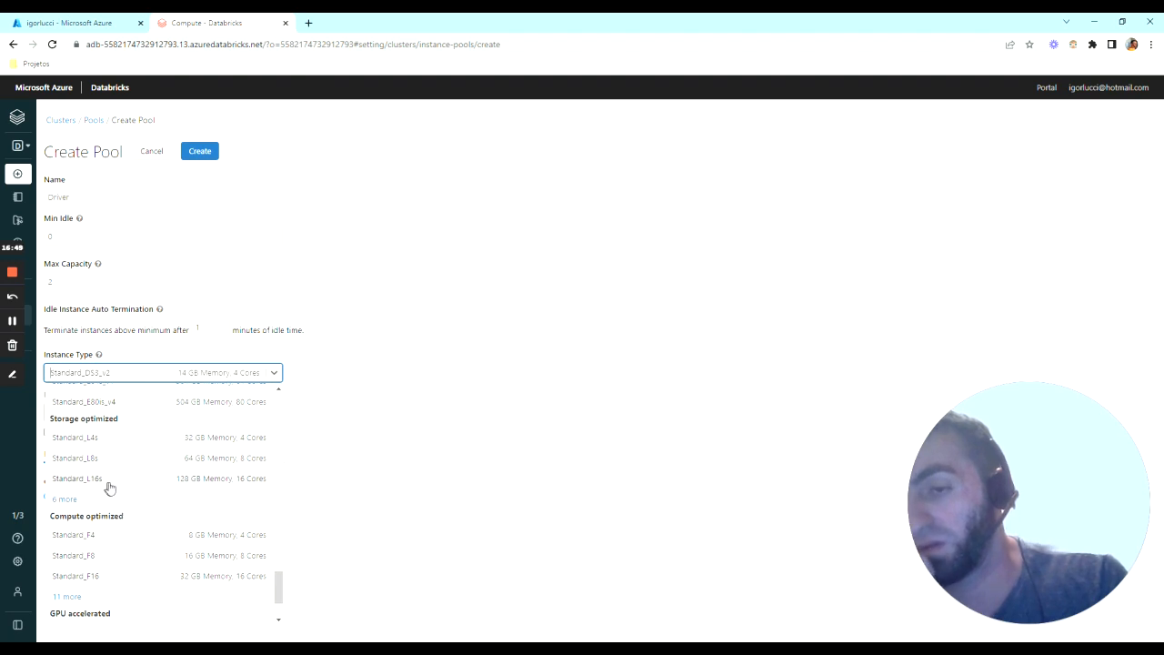
scroll(159, 479, "up", 10)
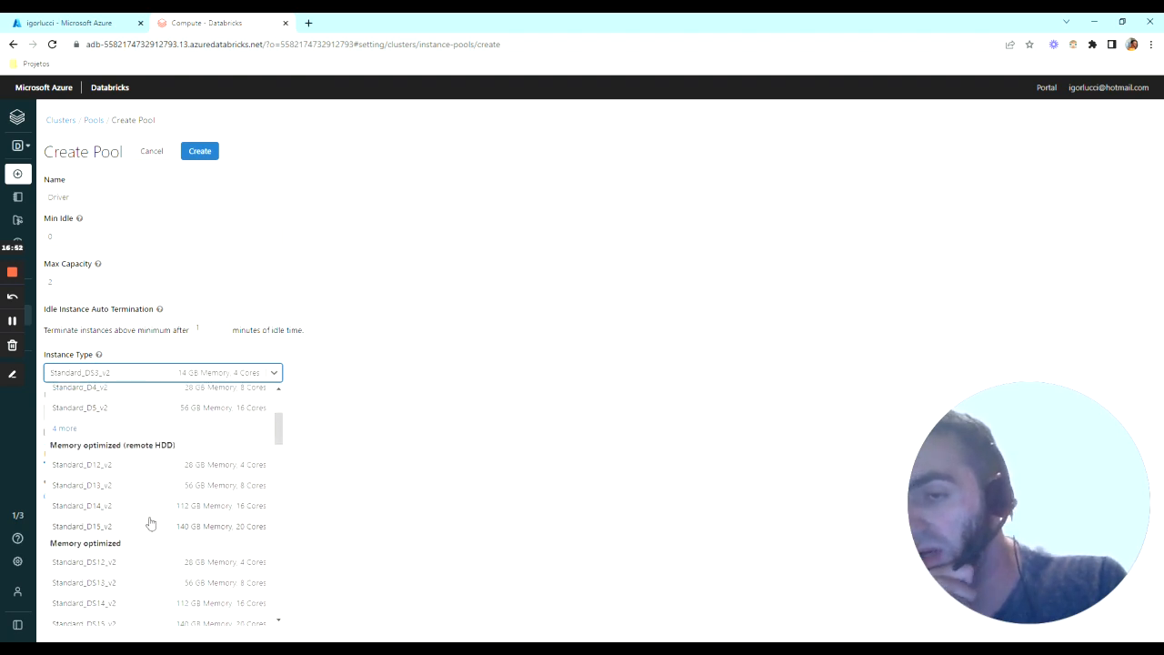
scroll(150, 523, "up", 3)
scroll(162, 538, "down", 1)
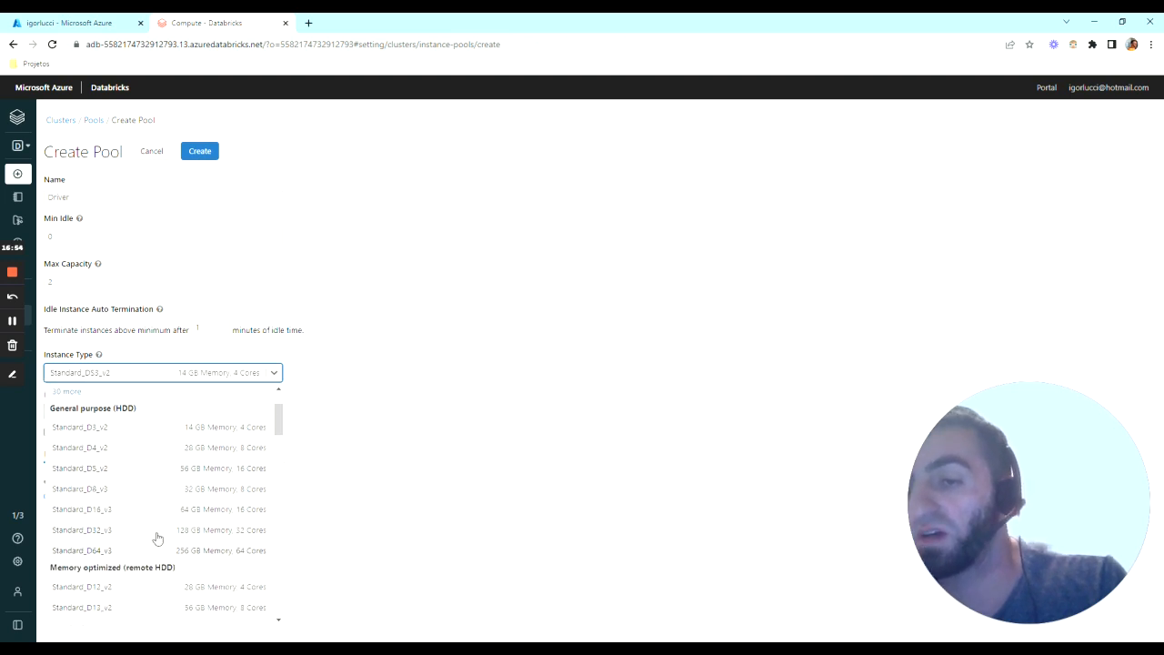
Expand the general purpose instance types and choose Standard_DS3_v2 for the Driver pool.
scroll(148, 501, "up", 2)
left_click(83, 479)
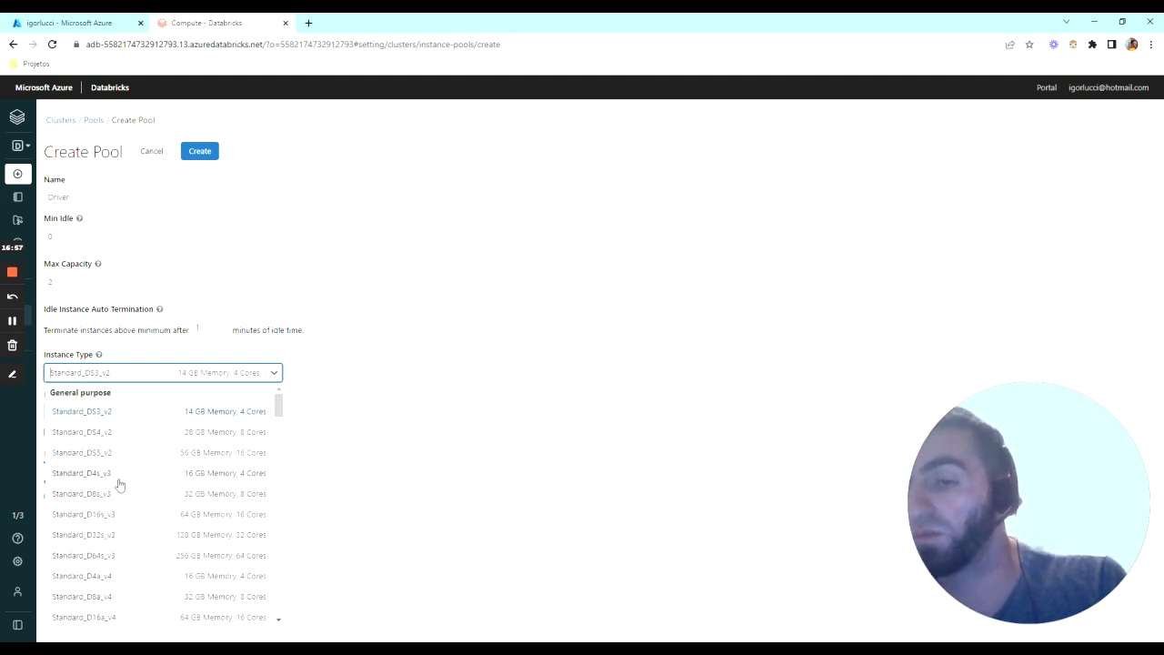
scroll(146, 482, "down", 5)
scroll(154, 483, "down", 8)
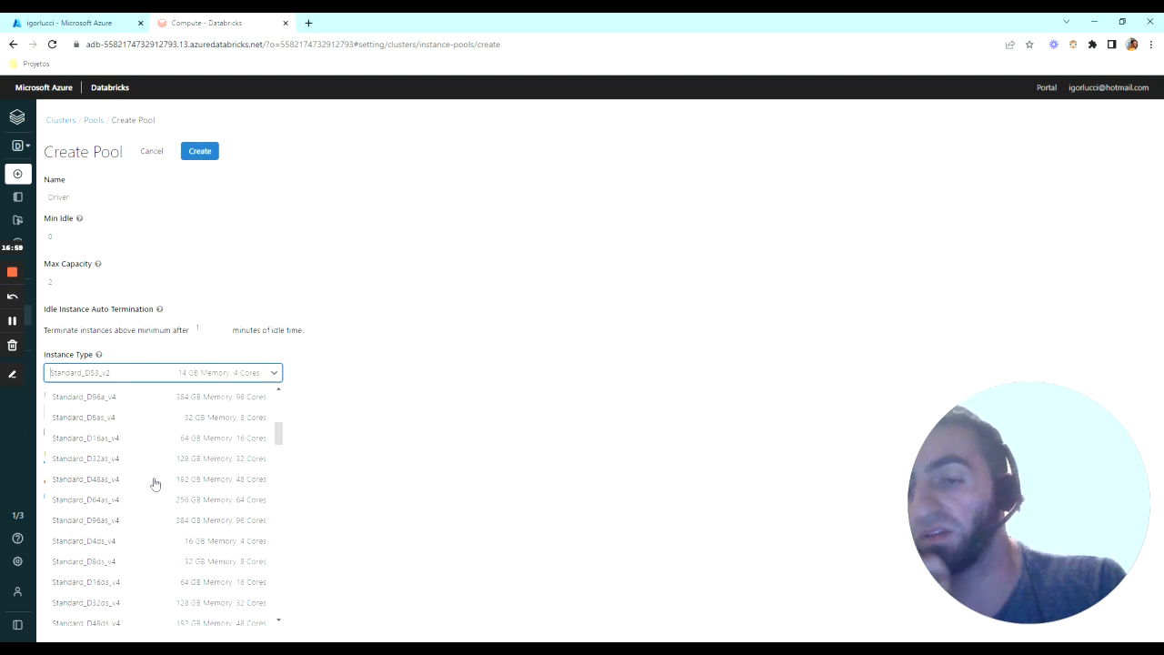
scroll(154, 483, "up", 10)
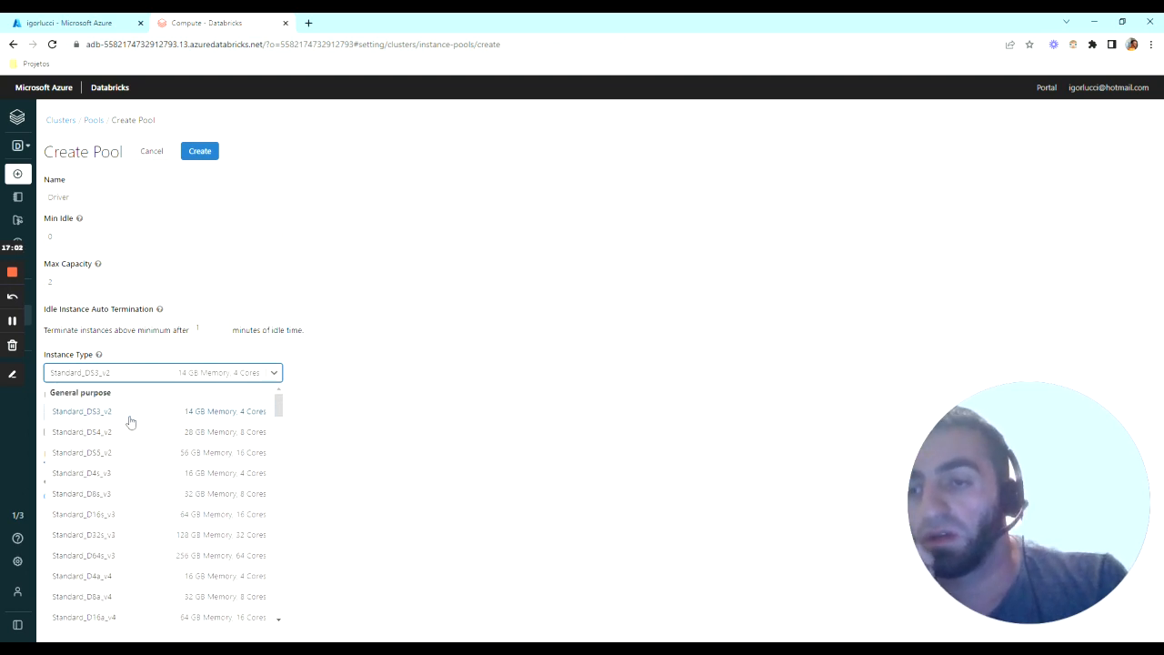
left_click(107, 417)
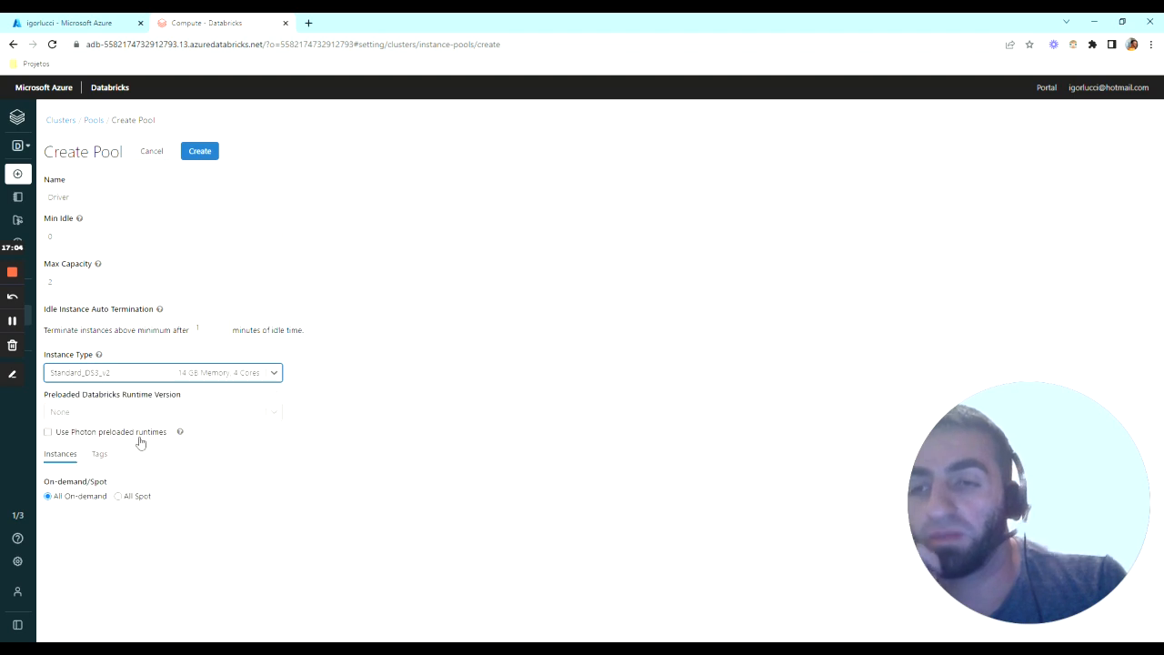
Preload the standard Databricks runtime 11.1 (Scala 2.12, Spark 3.3.0) on the Driver pool.
left_click(202, 414)
left_click(494, 390)
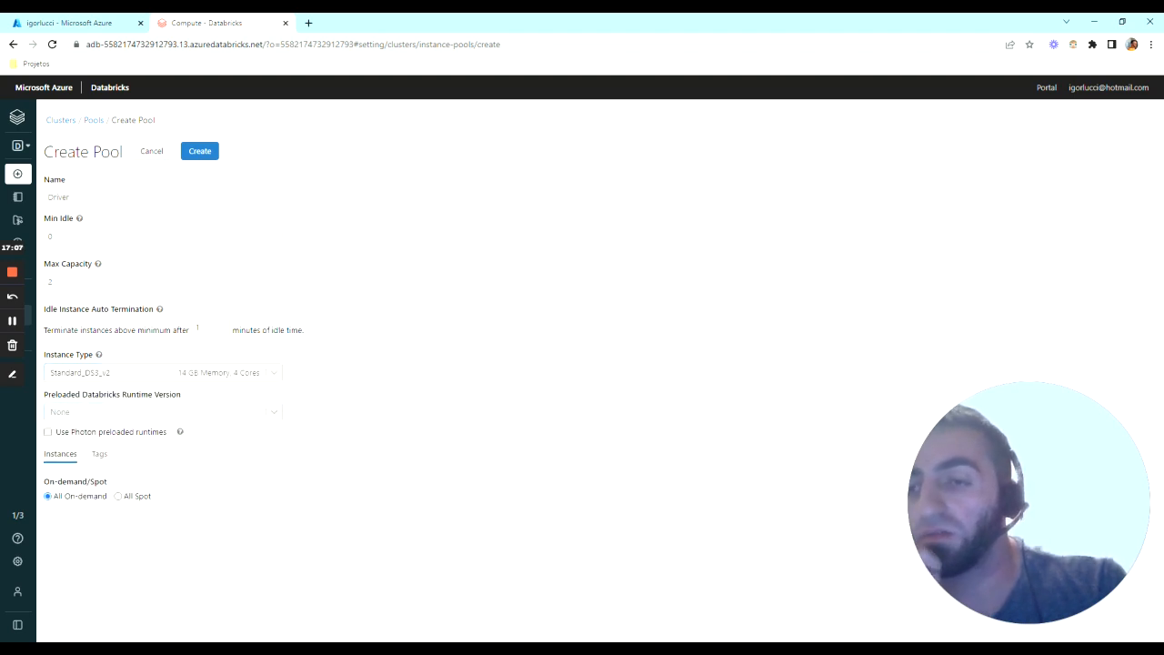
left_click(140, 374)
left_click(493, 393)
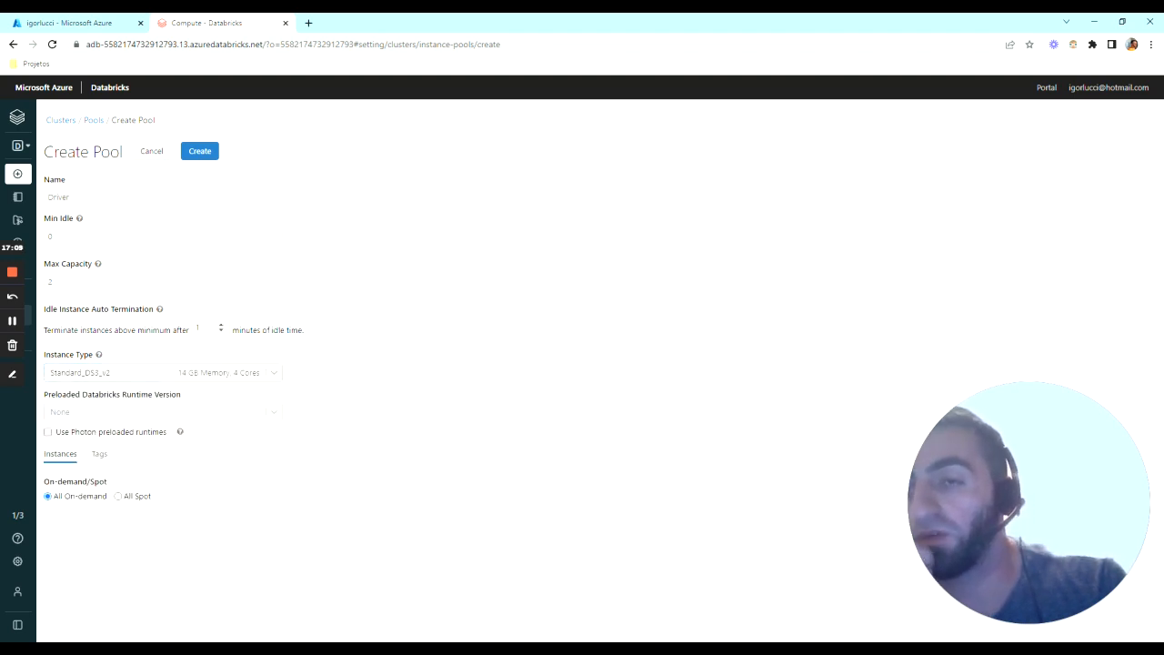
left_click(191, 412)
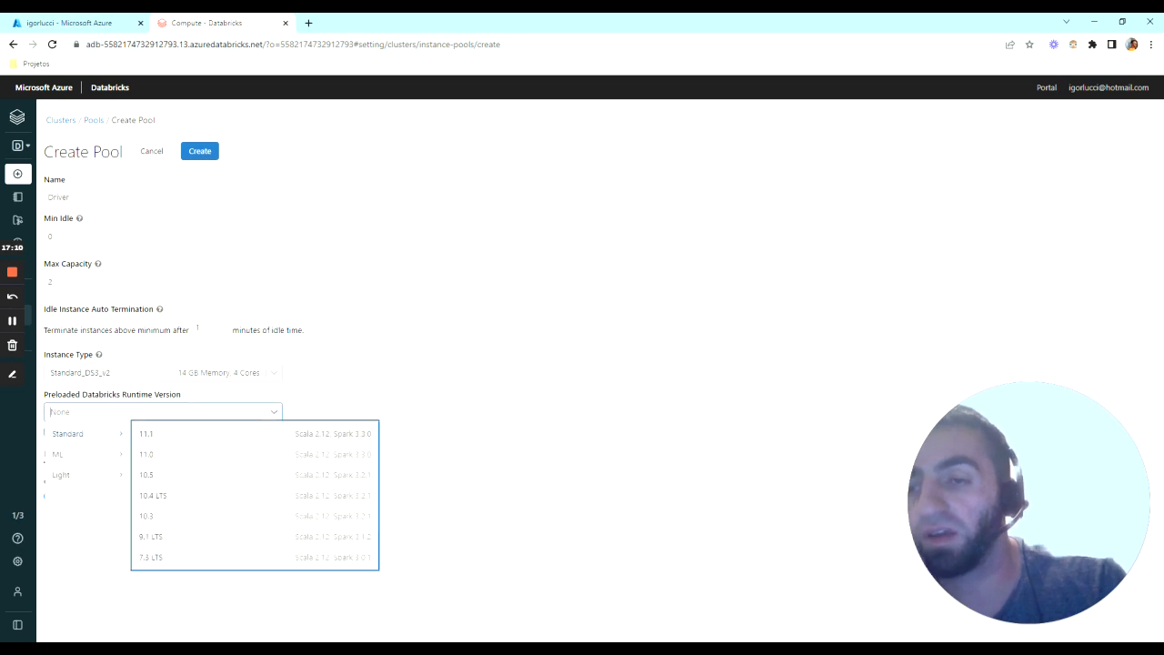
left_click(192, 436)
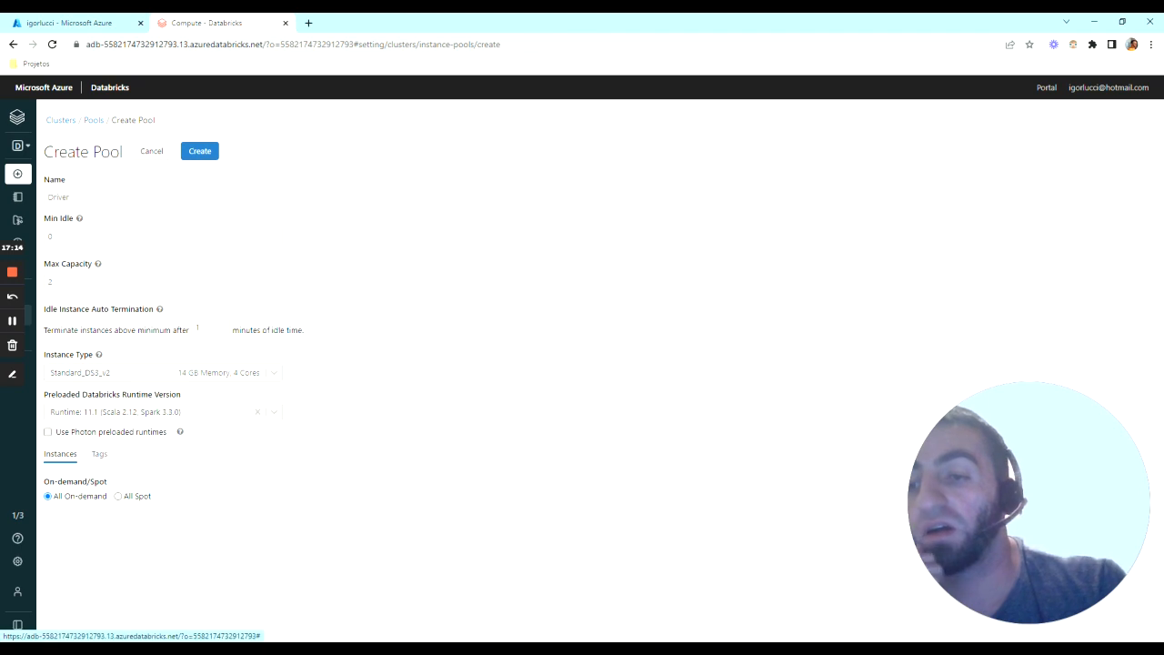
Switch the Driver pool to all spot instances and create it.
left_click(119, 498)
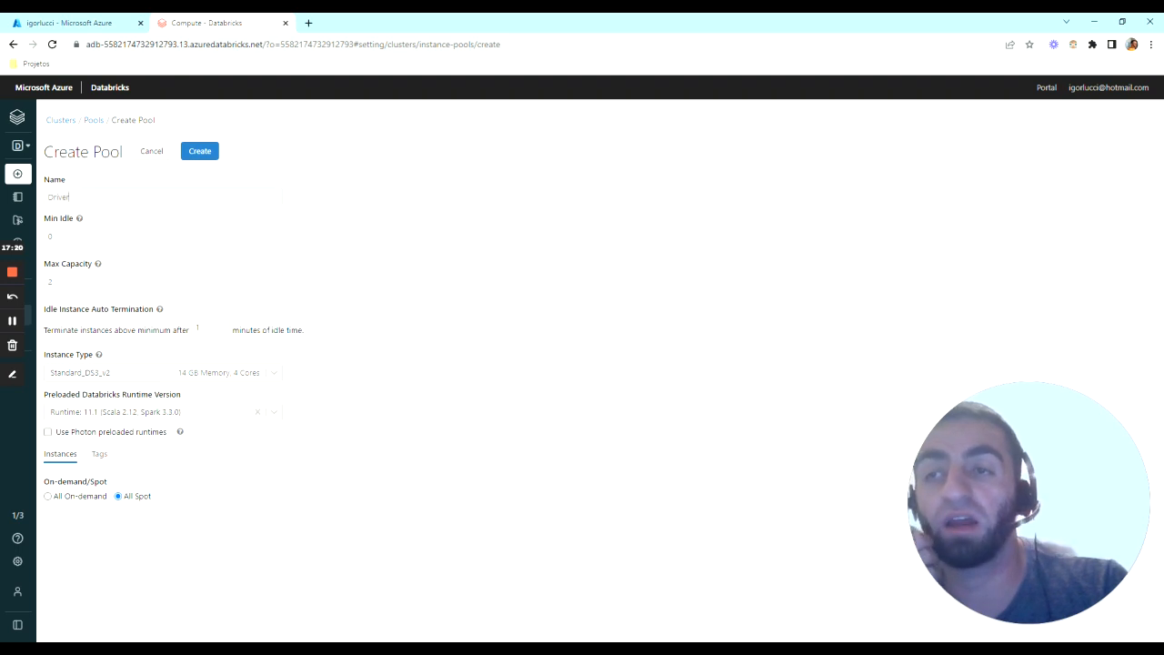
left_click(200, 151)
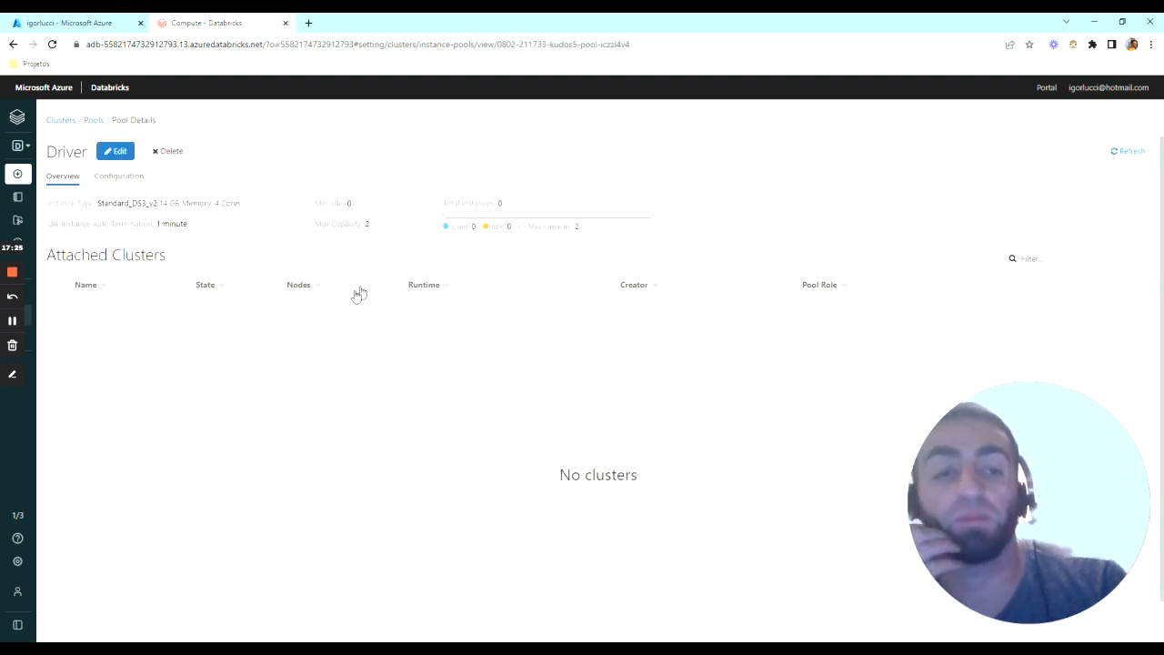
Start creating another instance pool named Worker and set its idle instance auto termination to 1 minute.
left_click(93, 119)
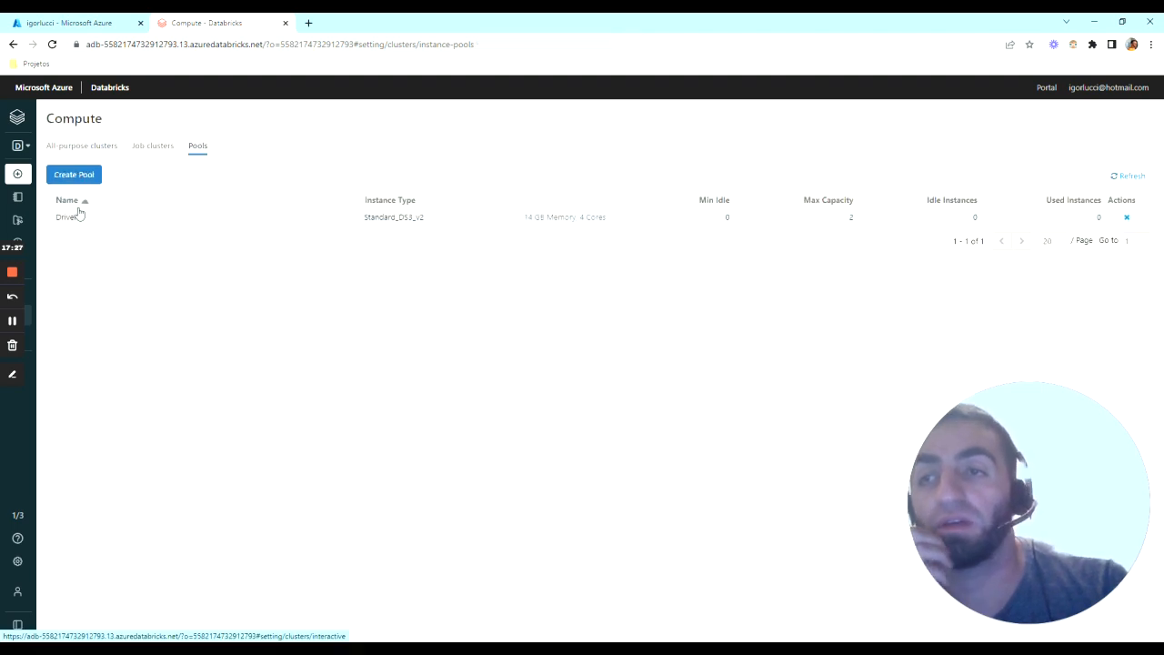
left_click(74, 174)
left_click(123, 191)
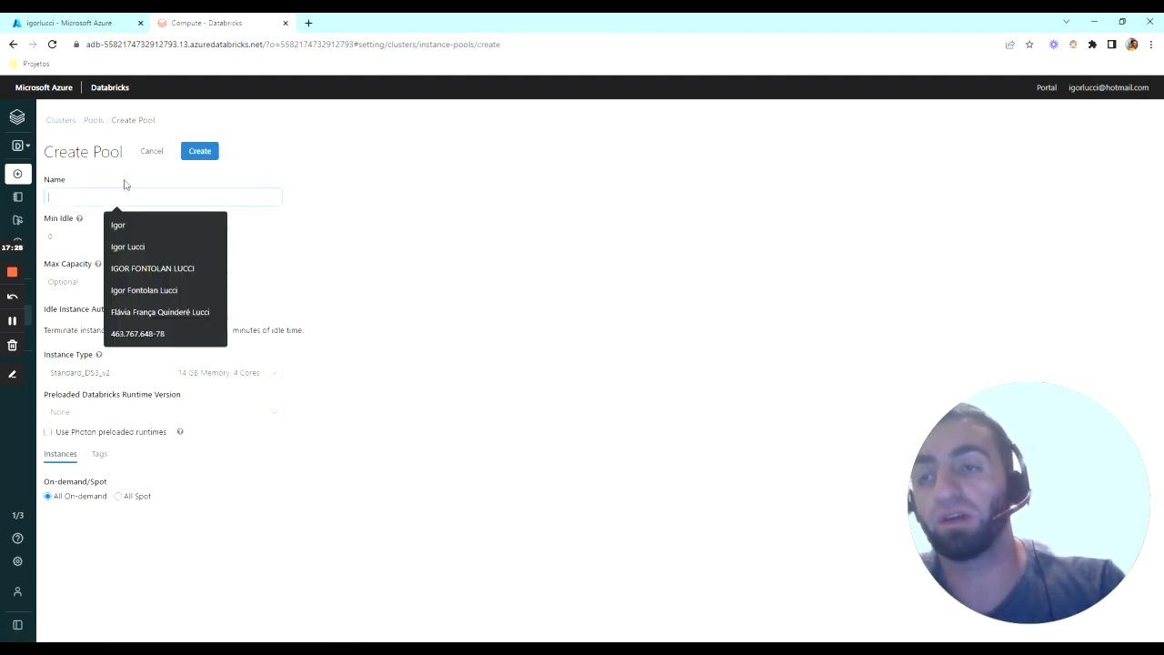
type("Worker")
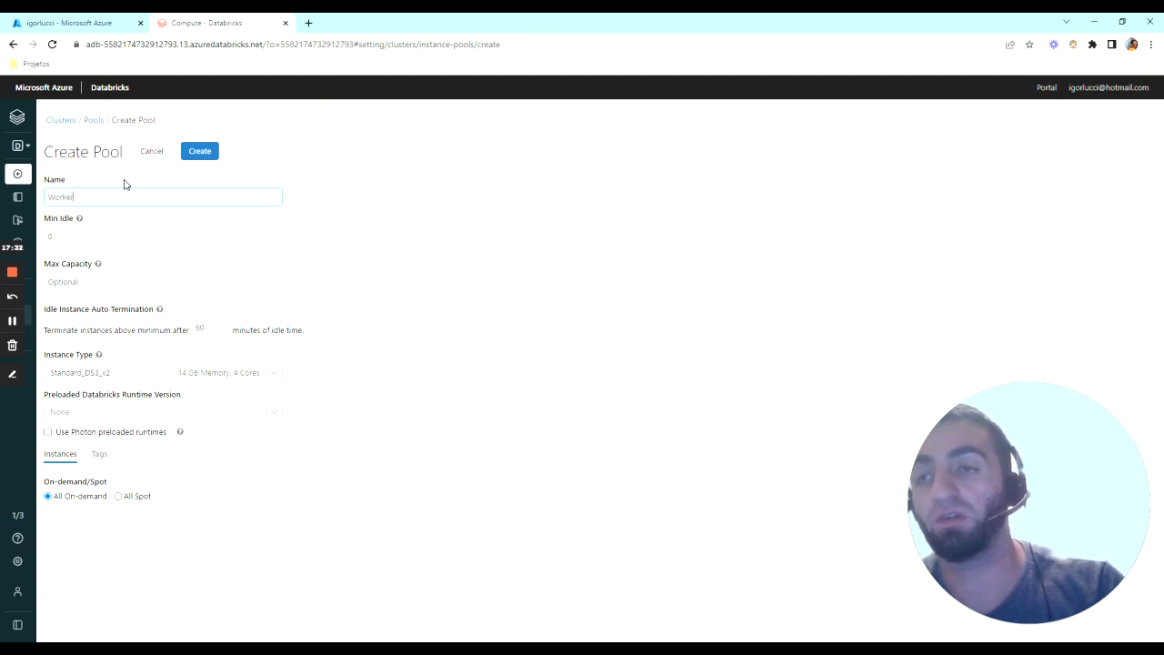
left_click(382, 224)
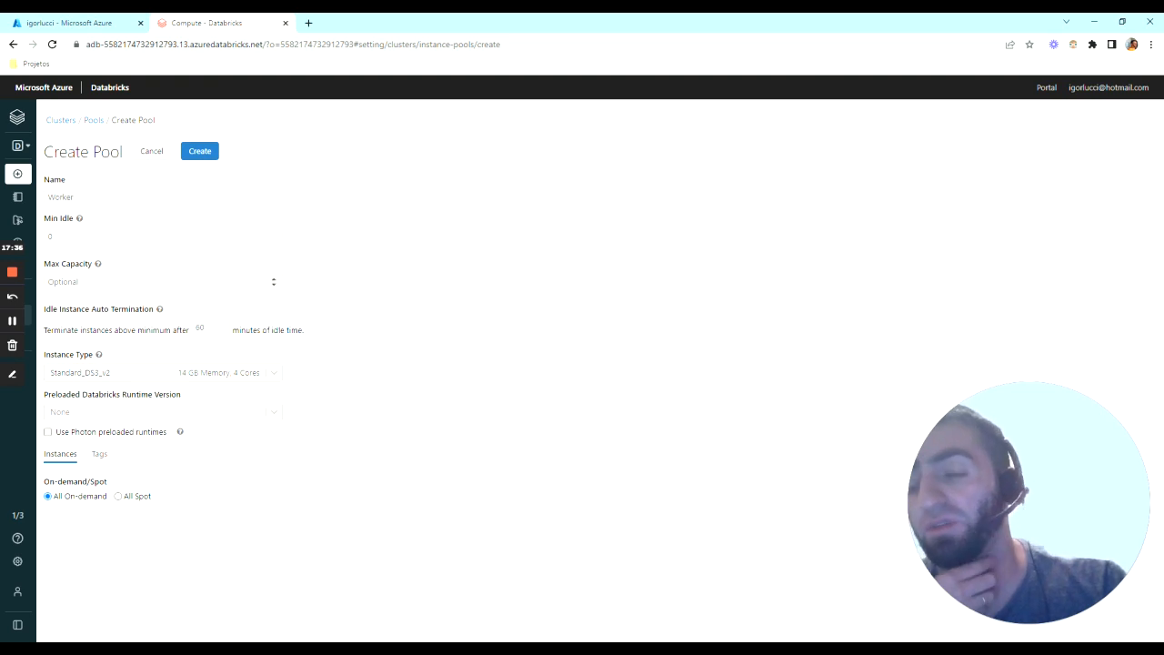
double_click(200, 328)
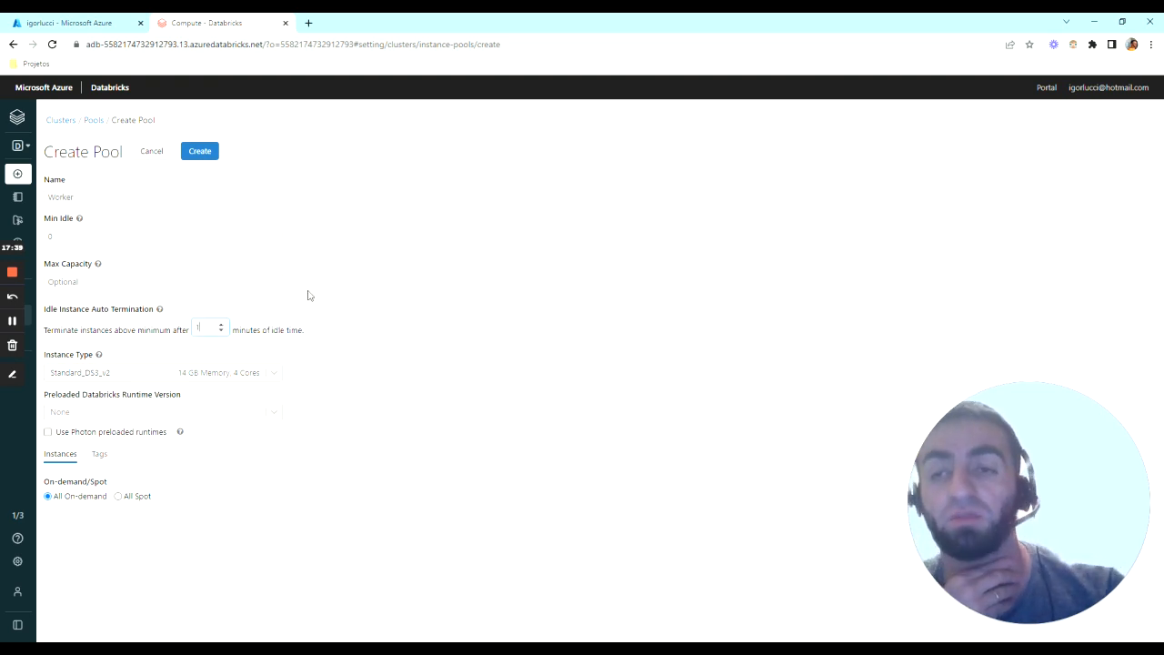
Examine the full set of memory optimized instance types available for the Worker pool.
left_click(239, 367)
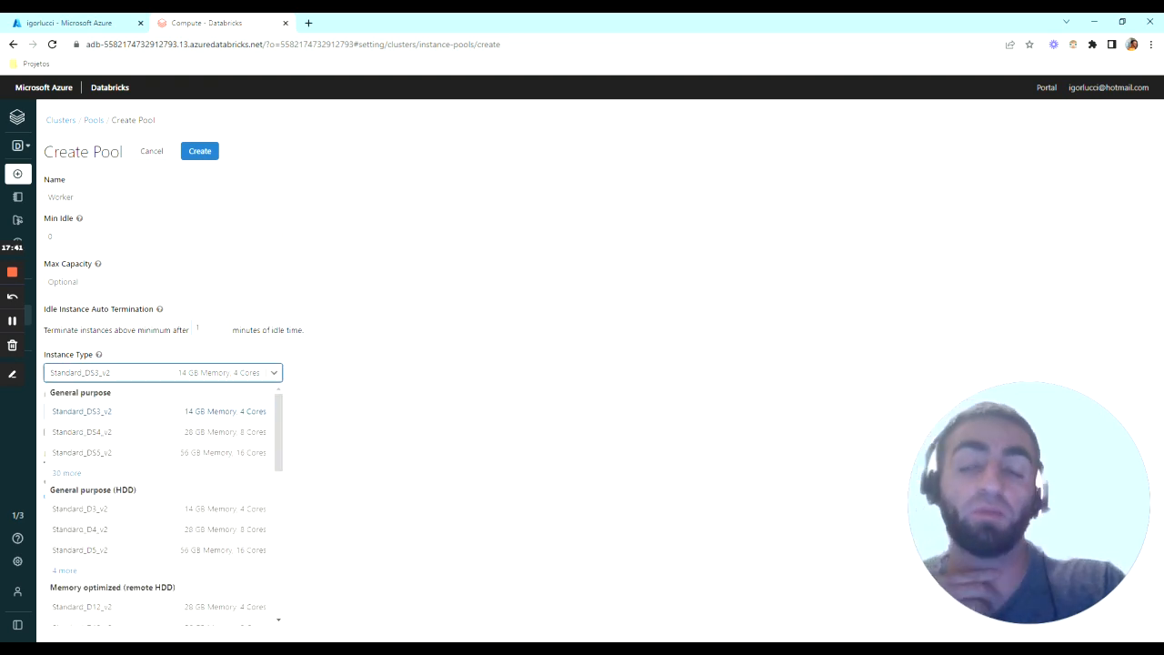
scroll(177, 446, "down", 5)
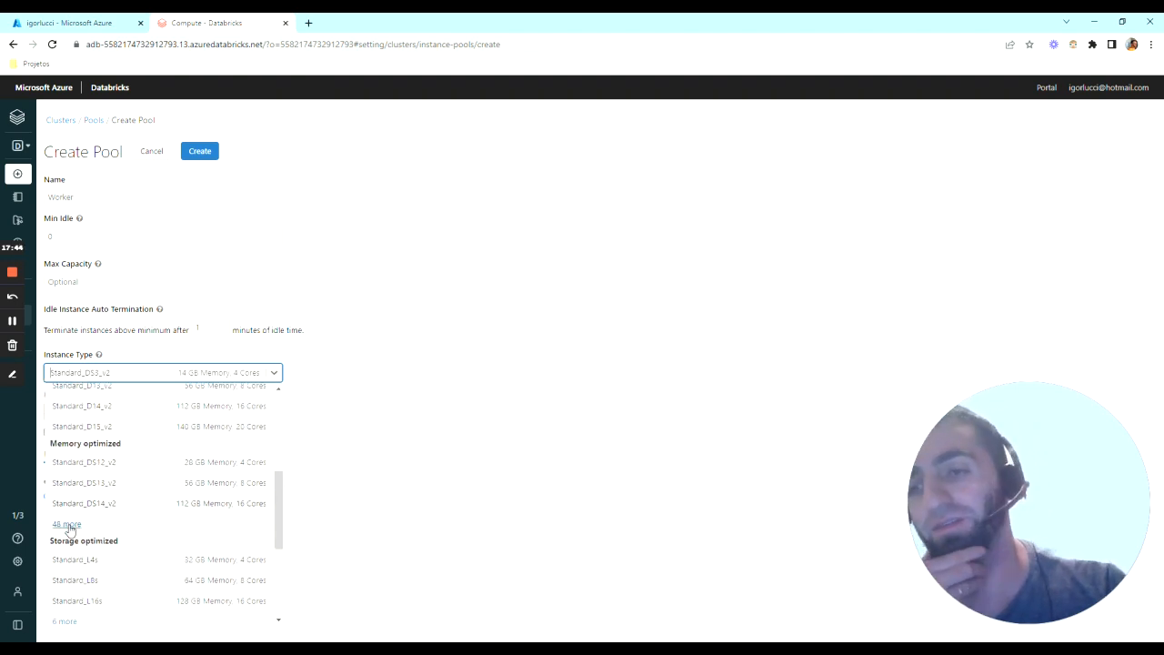
left_click(70, 525)
scroll(111, 494, "down", 5)
scroll(130, 492, "down", 5)
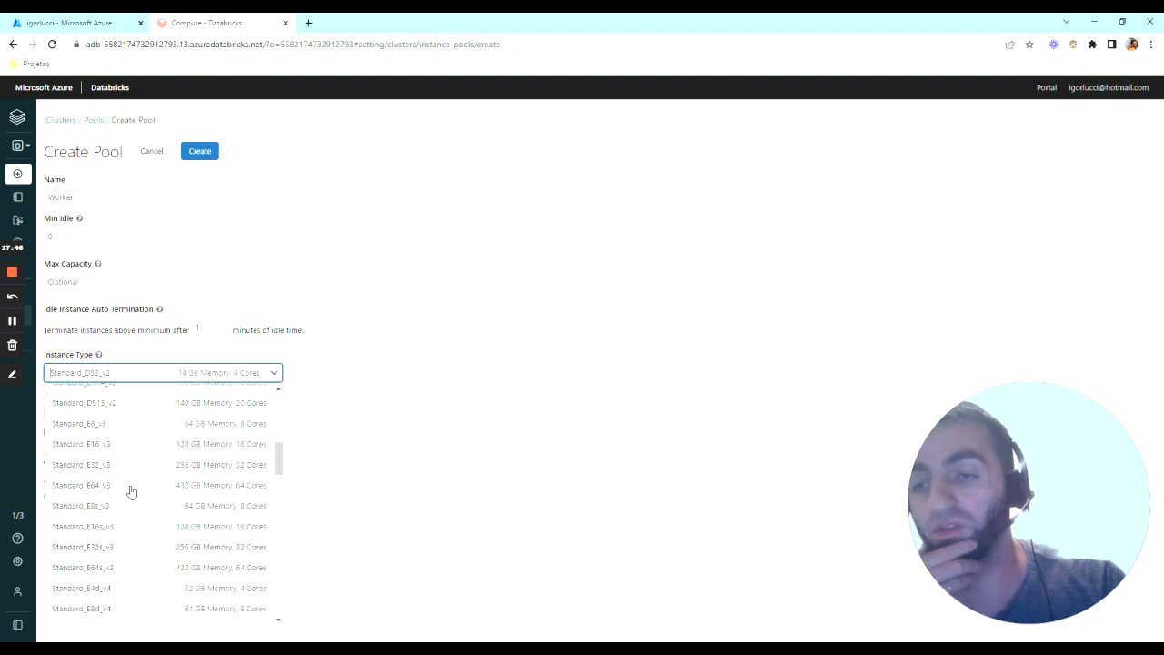
scroll(130, 492, "down", 5)
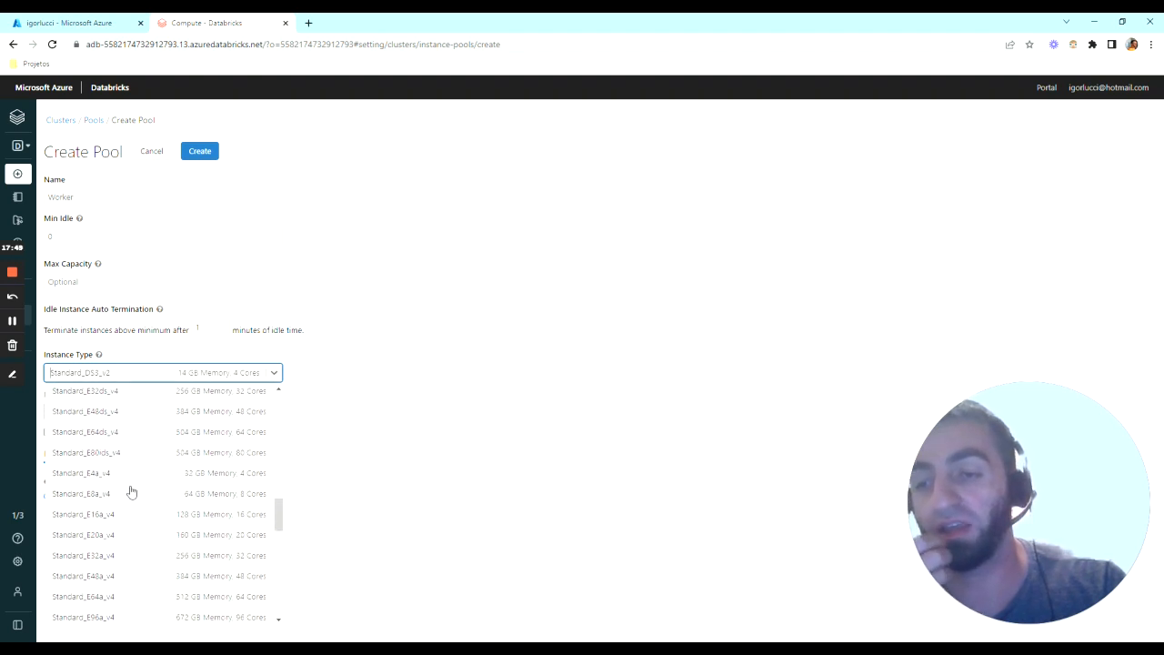
scroll(127, 496, "down", 5)
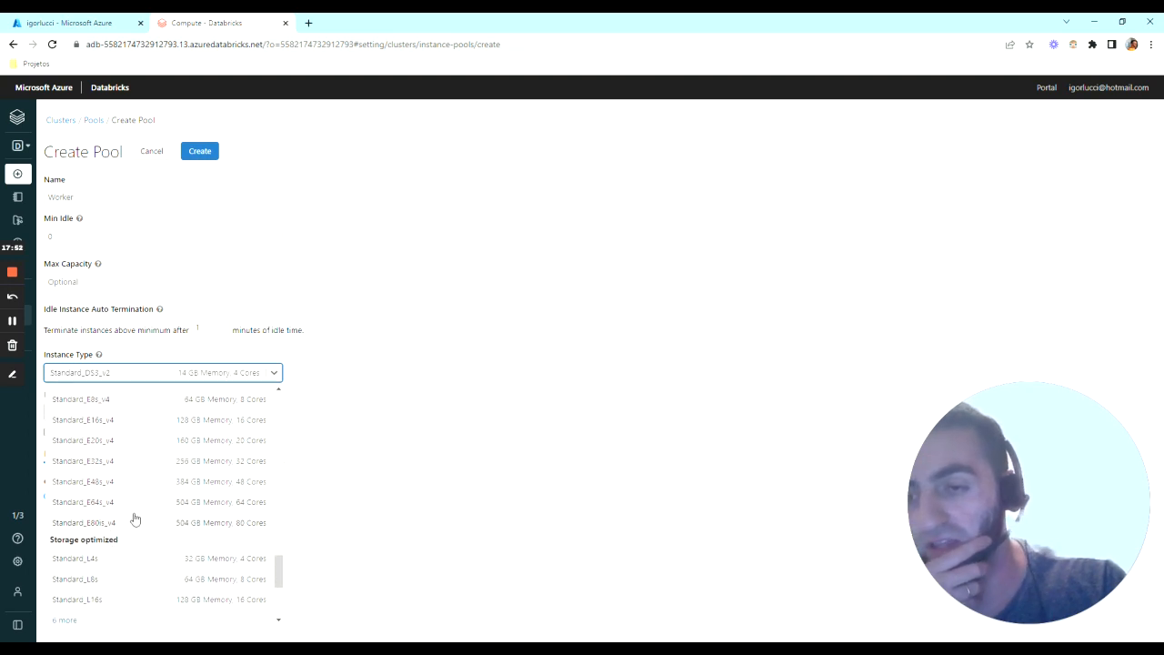
scroll(134, 519, "up", 3)
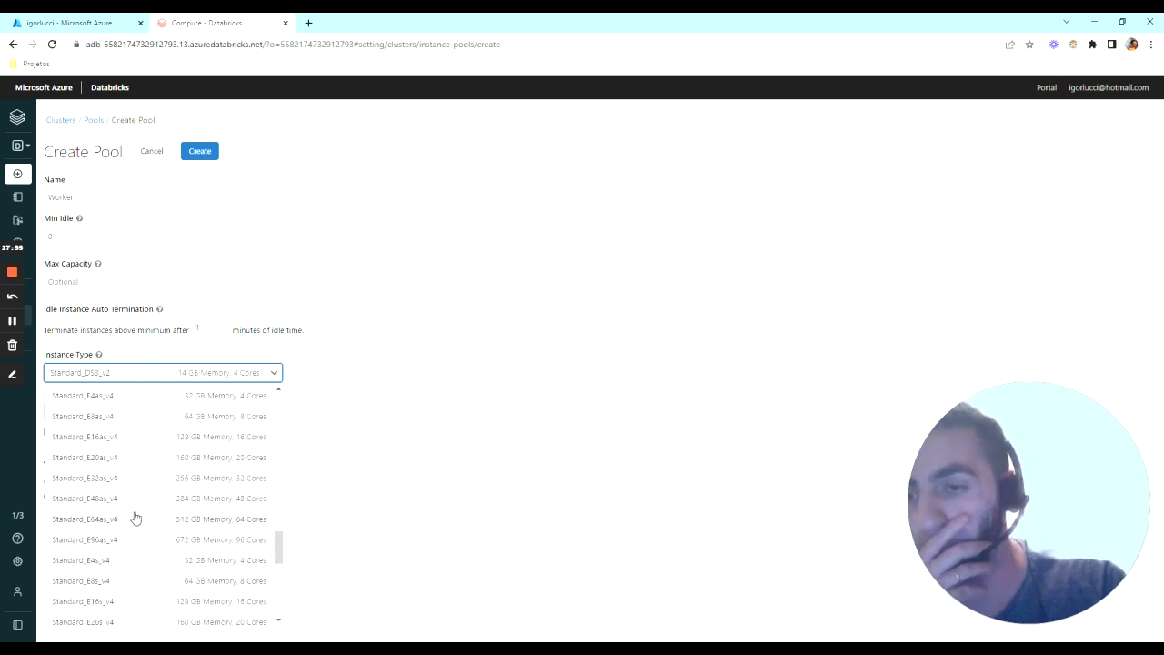
scroll(134, 518, "up", 5)
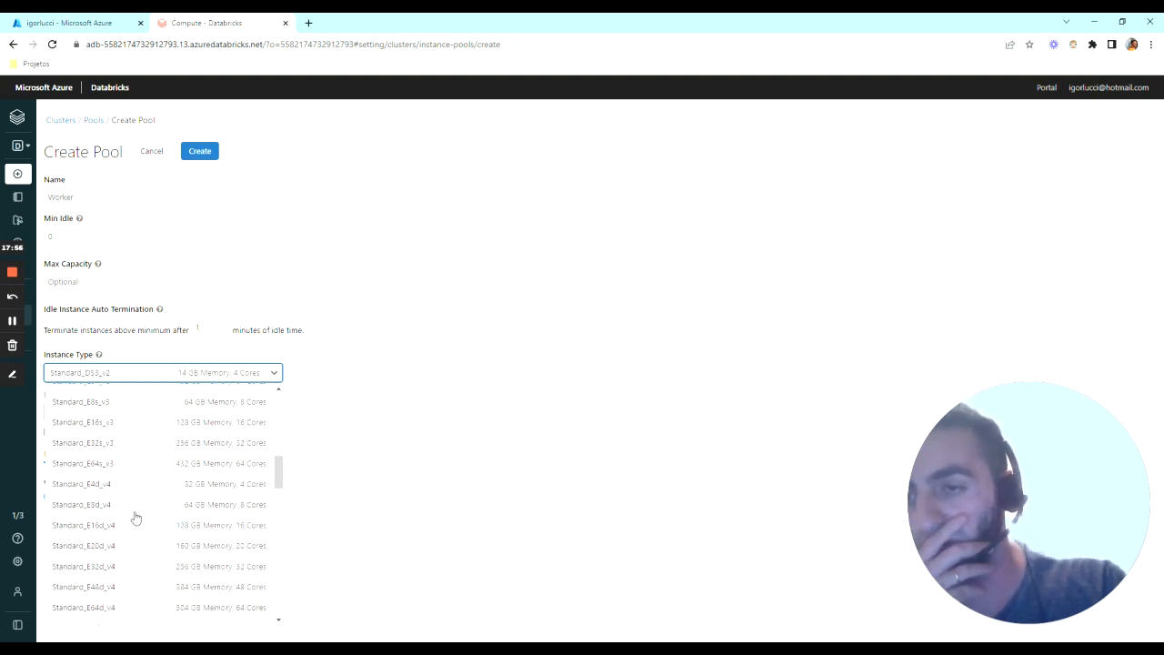
scroll(135, 518, "up", 5)
Expand the compute optimized instance types and choose Standard_F4s_v2 for the Worker pool.
scroll(134, 519, "down", 15)
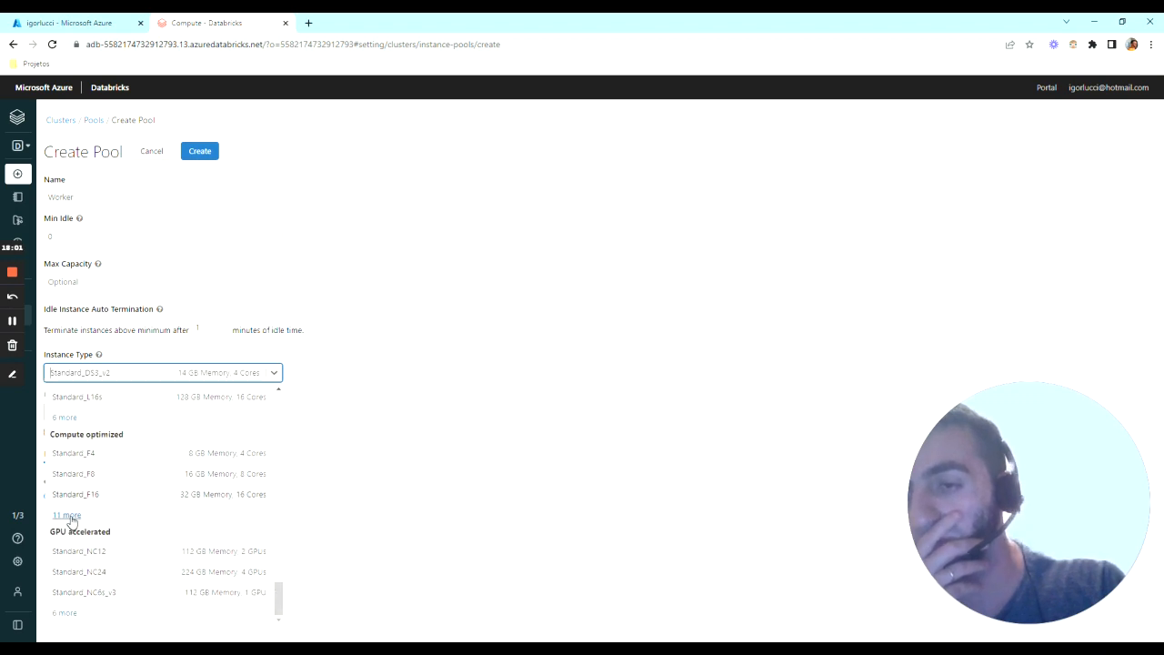
left_click(67, 516)
scroll(130, 483, "down", 3)
scroll(127, 491, "up", 2)
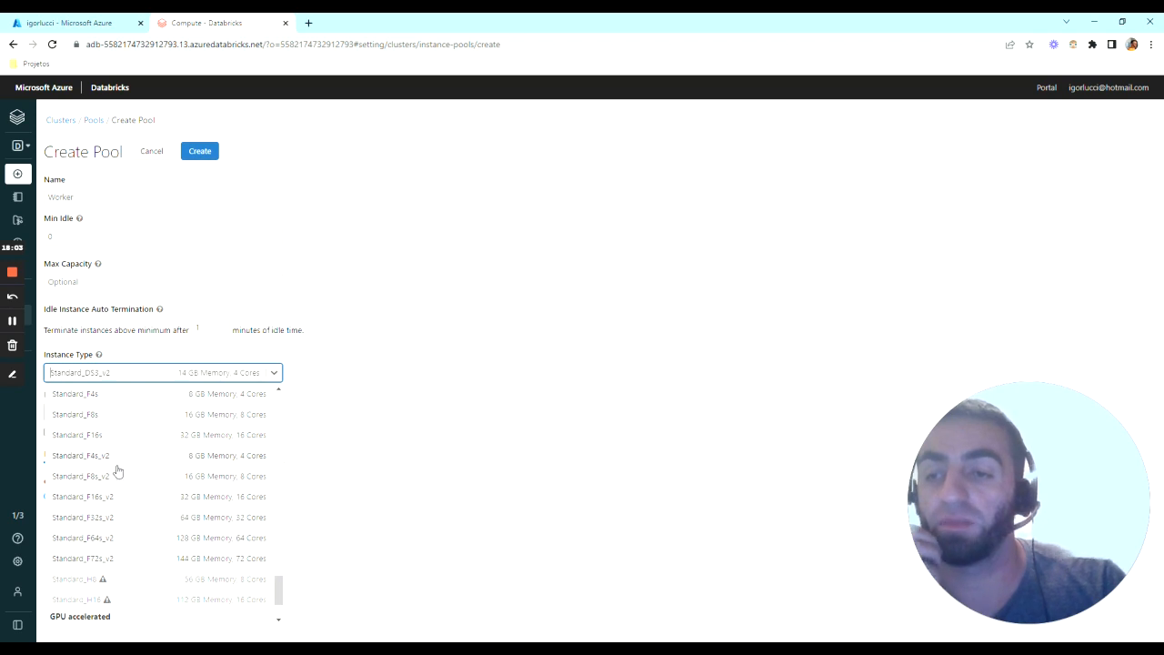
left_click(119, 459)
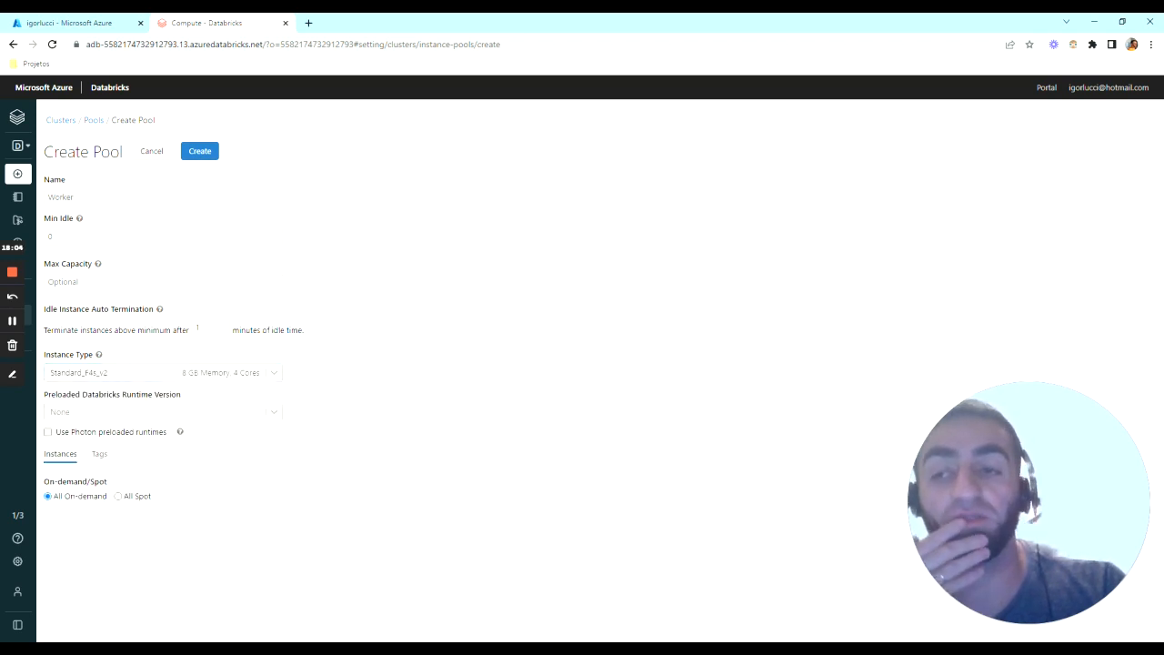
Set the Worker pool's max capacity to 2.
left_click(90, 281)
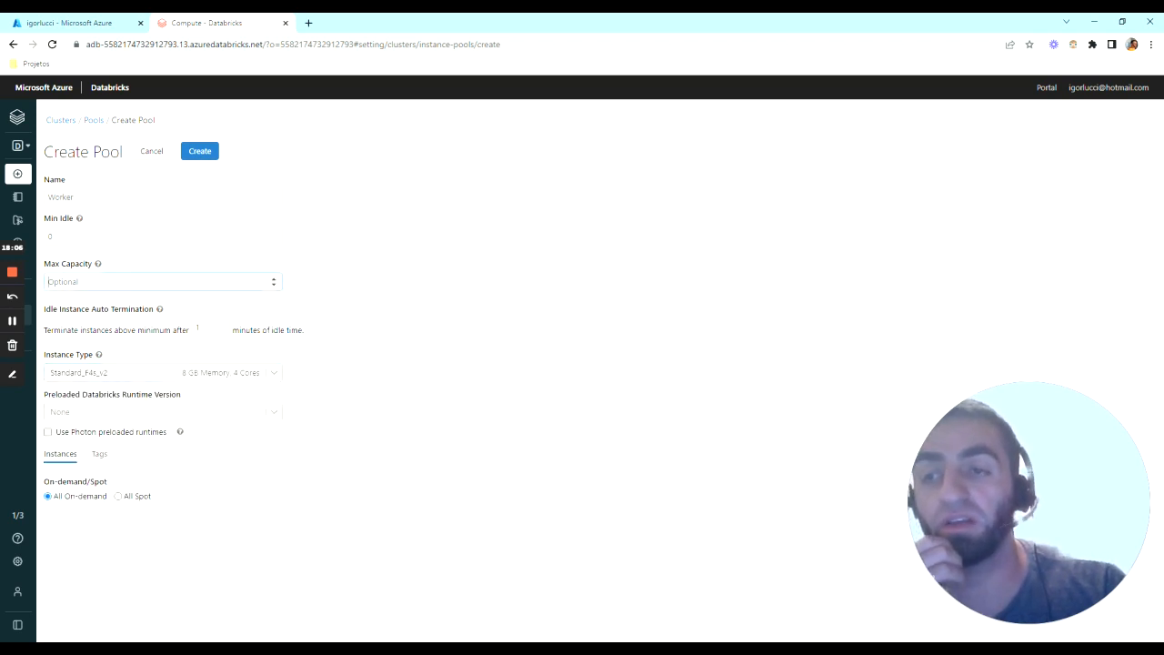
type("2")
left_click(391, 280)
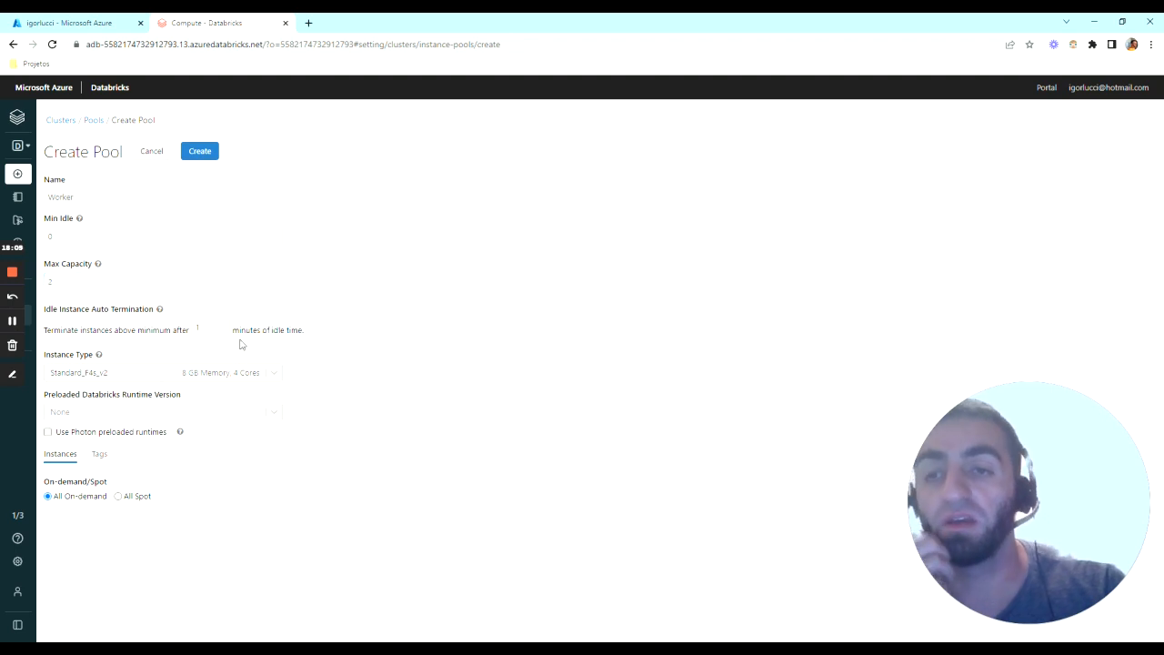
Preload Databricks runtime 11.1 on all spot instances and create the Worker pool.
left_click(193, 411)
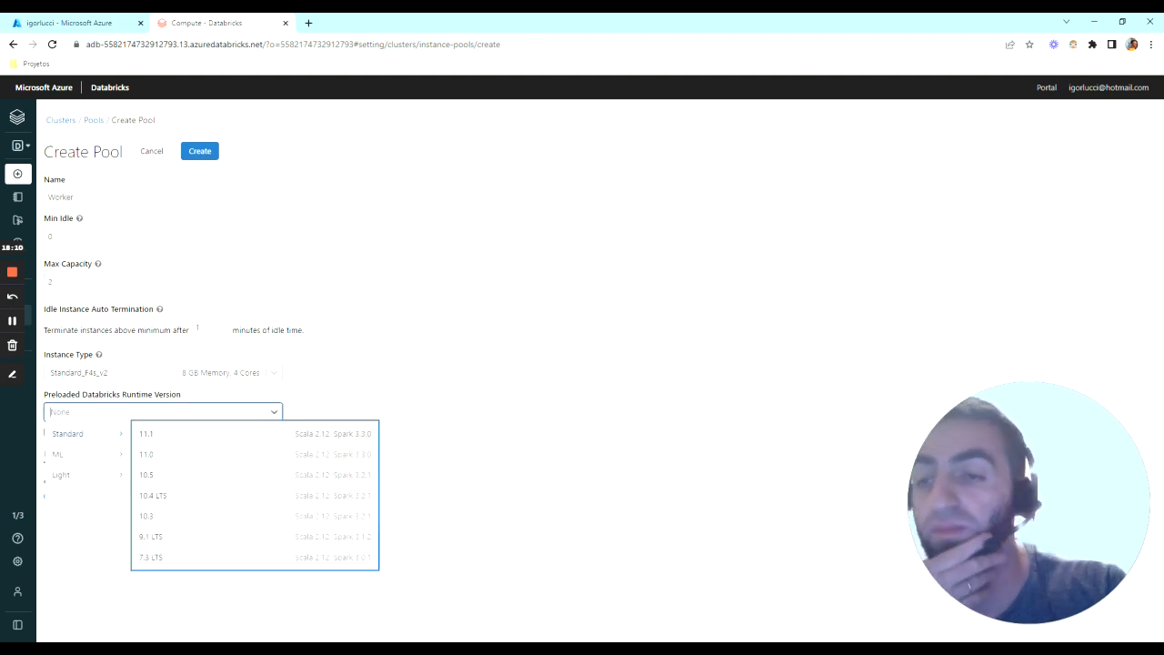
left_click(174, 438)
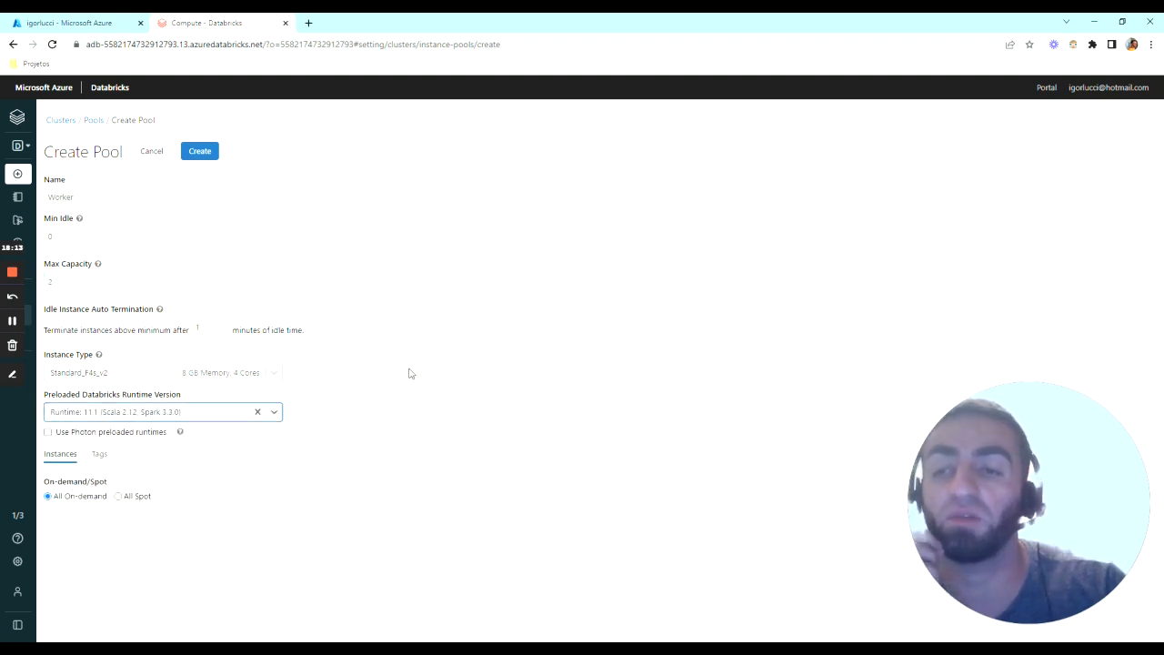
left_click(122, 496)
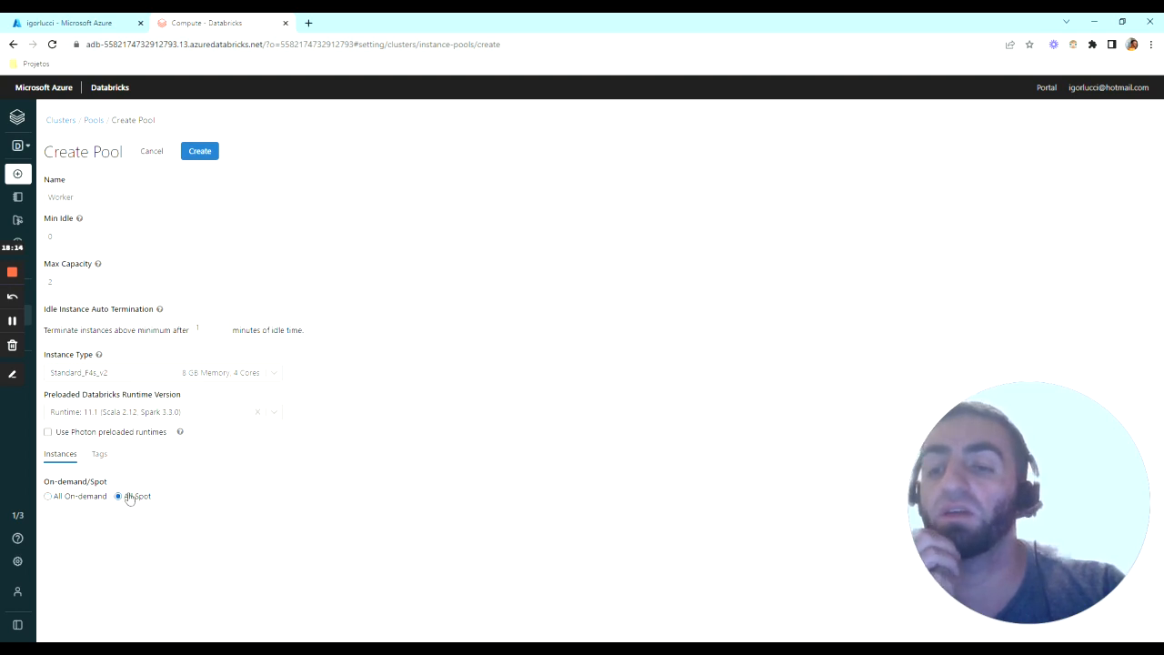
left_click(200, 151)
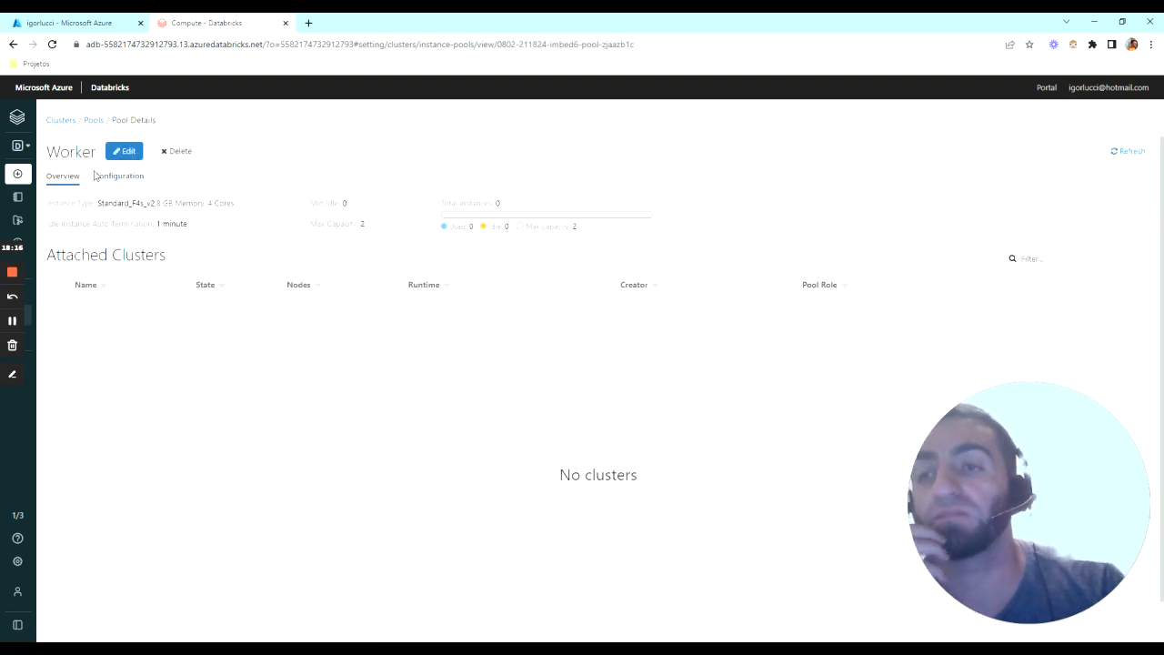
Review the Driver pool's overview and editable settings from the list of pools, leaving them as they are.
left_click(93, 119)
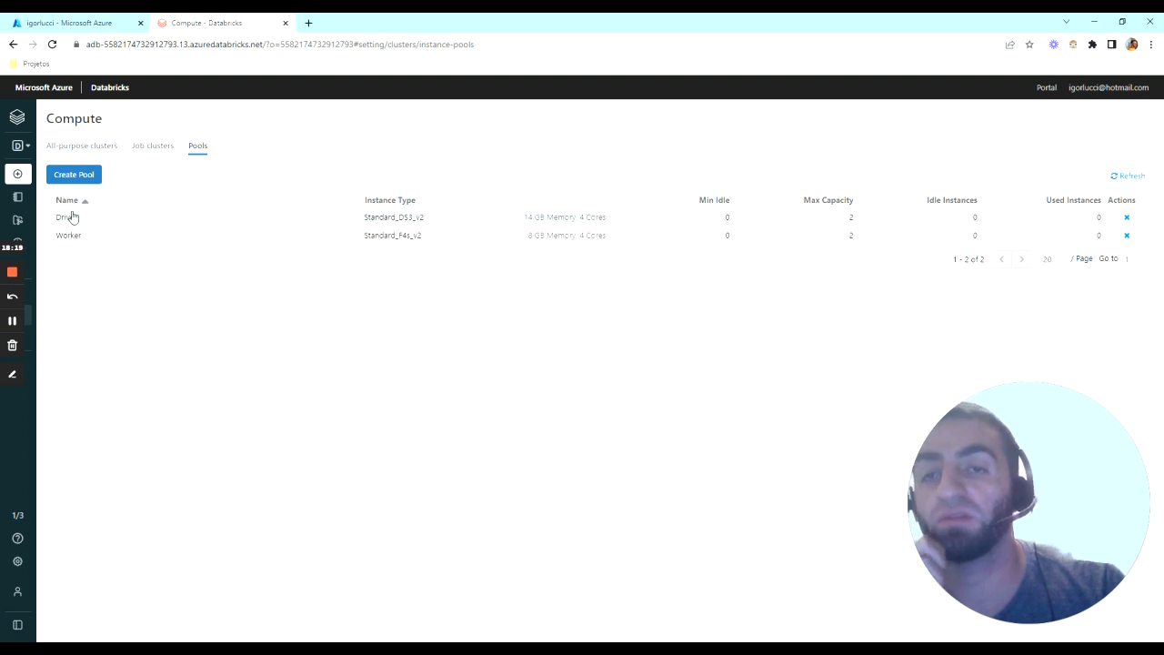
left_click(71, 216)
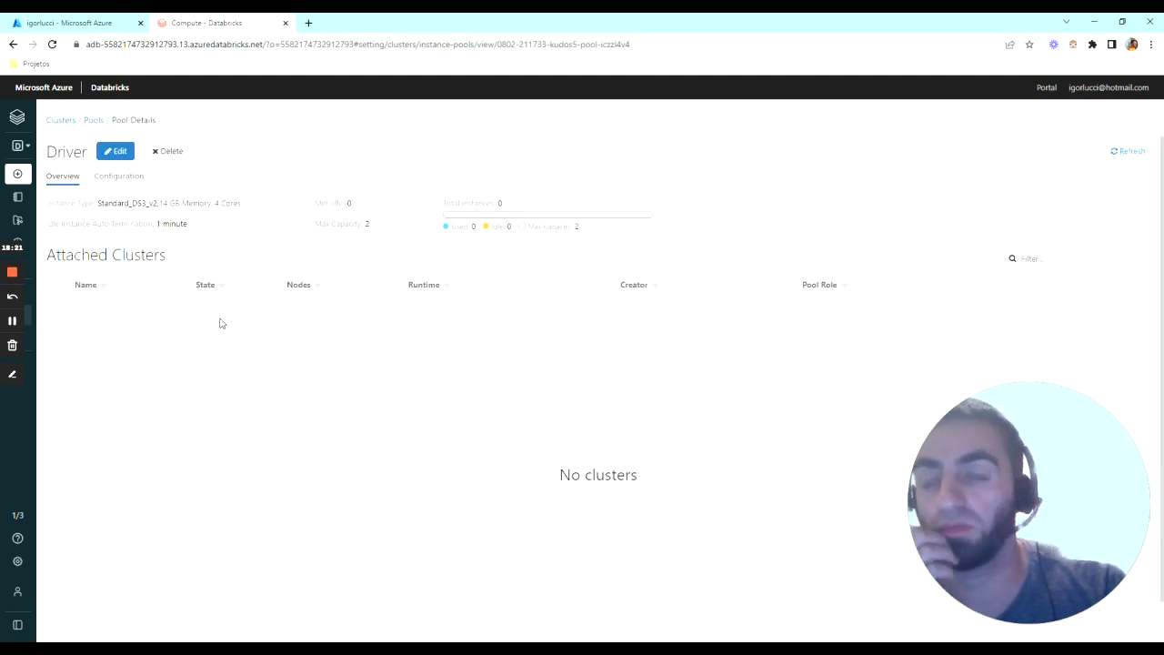
left_click(116, 151)
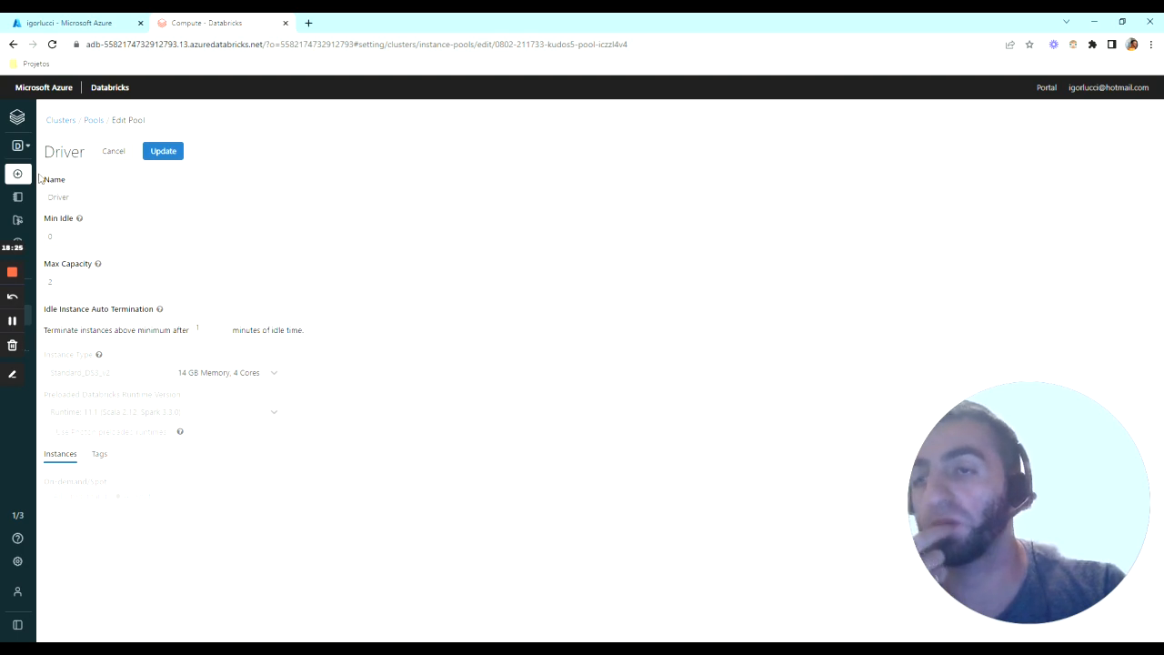
left_click(93, 120)
Open the all-purpose cluster Standard Cluster for editing and use the Worker pool as its worker type.
left_click(106, 148)
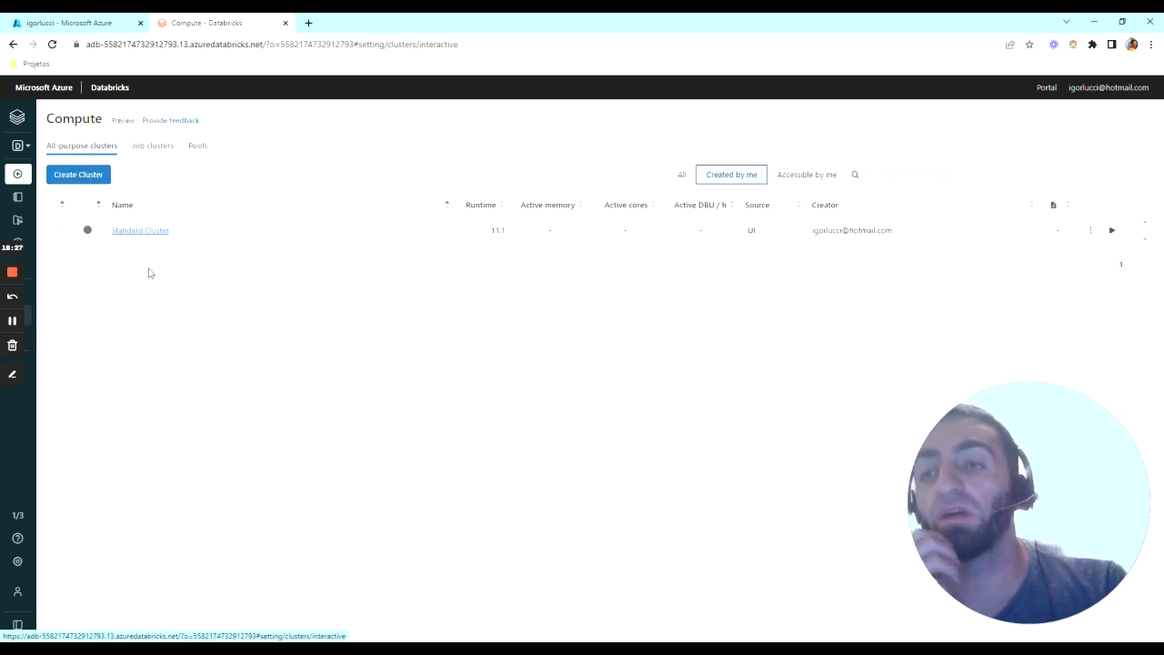
left_click(130, 232)
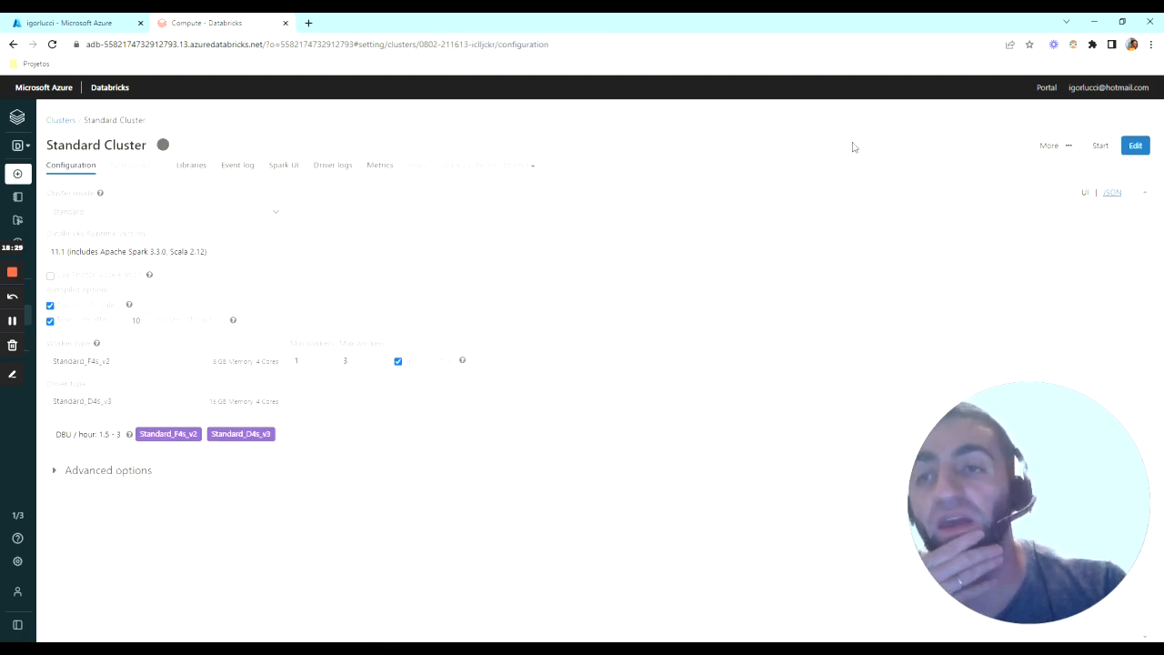
left_click(1136, 145)
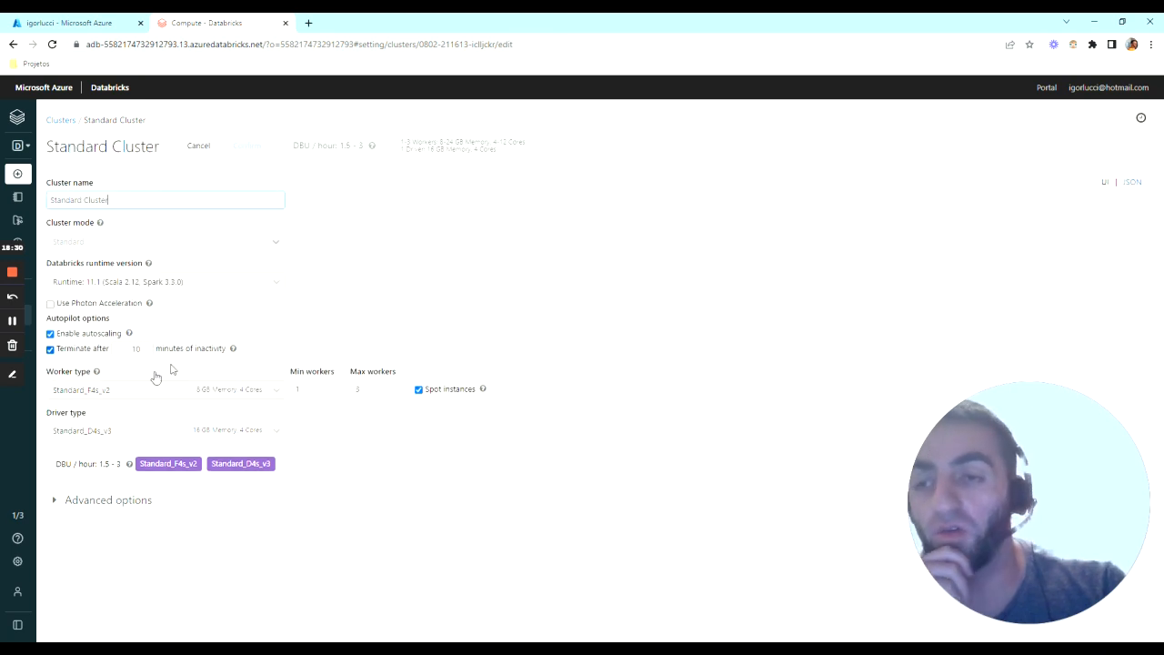
left_click(154, 390)
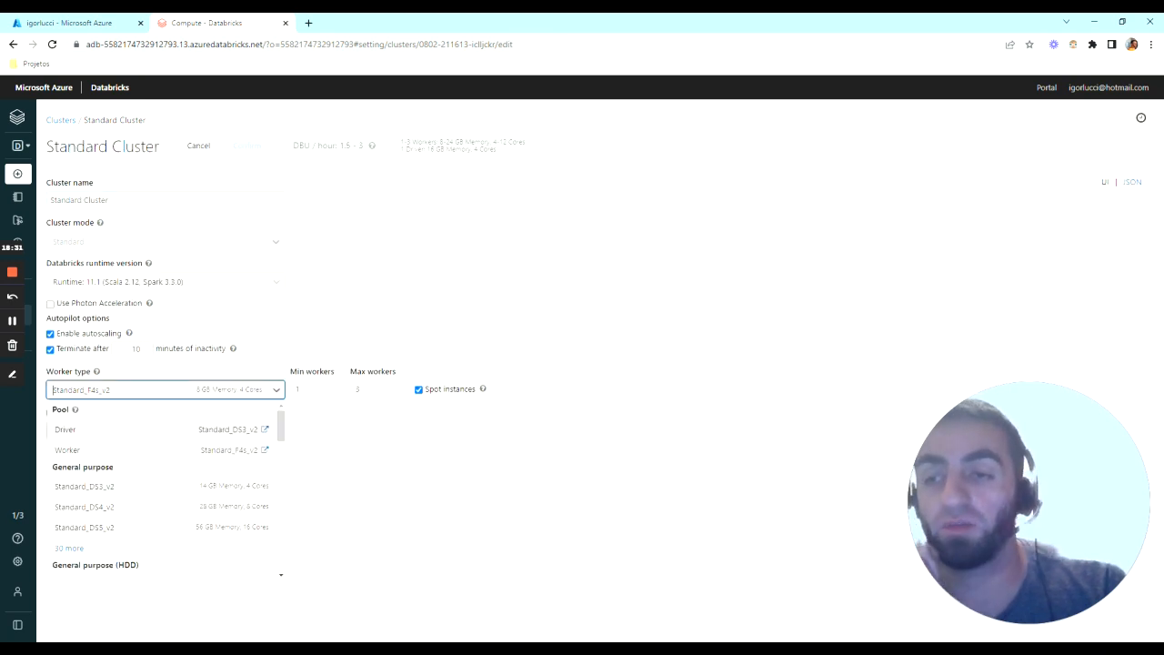
left_click(116, 436)
left_click(91, 389)
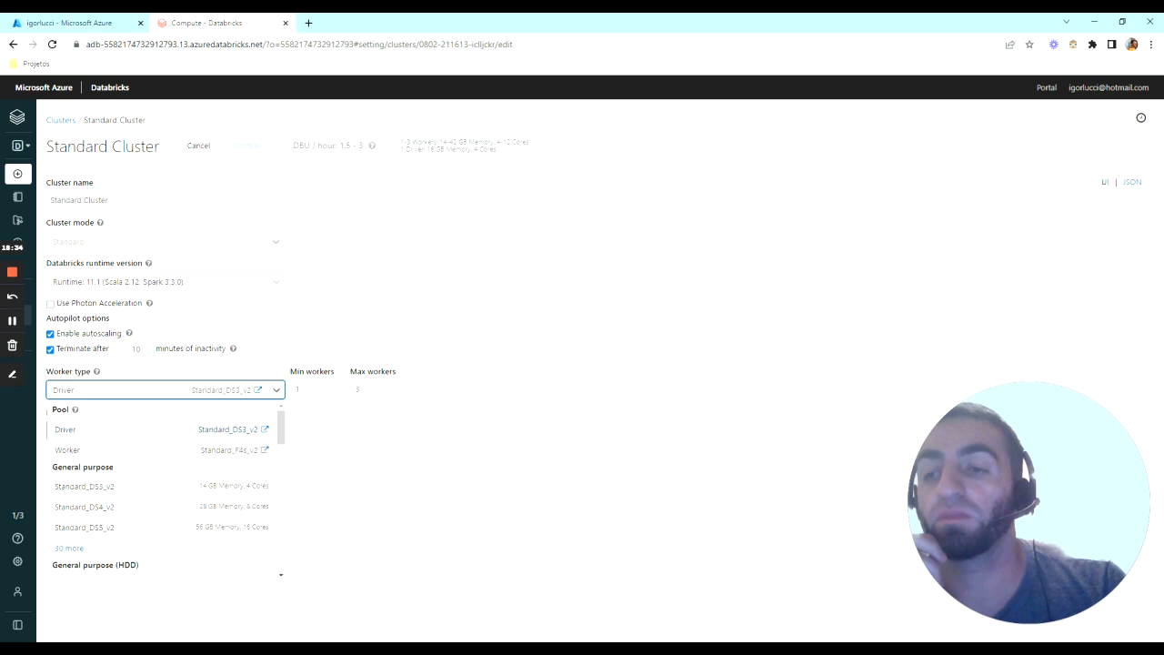
left_click(83, 449)
Use the Driver pool as Standard Cluster's driver type and confirm the cluster edit.
left_click(232, 431)
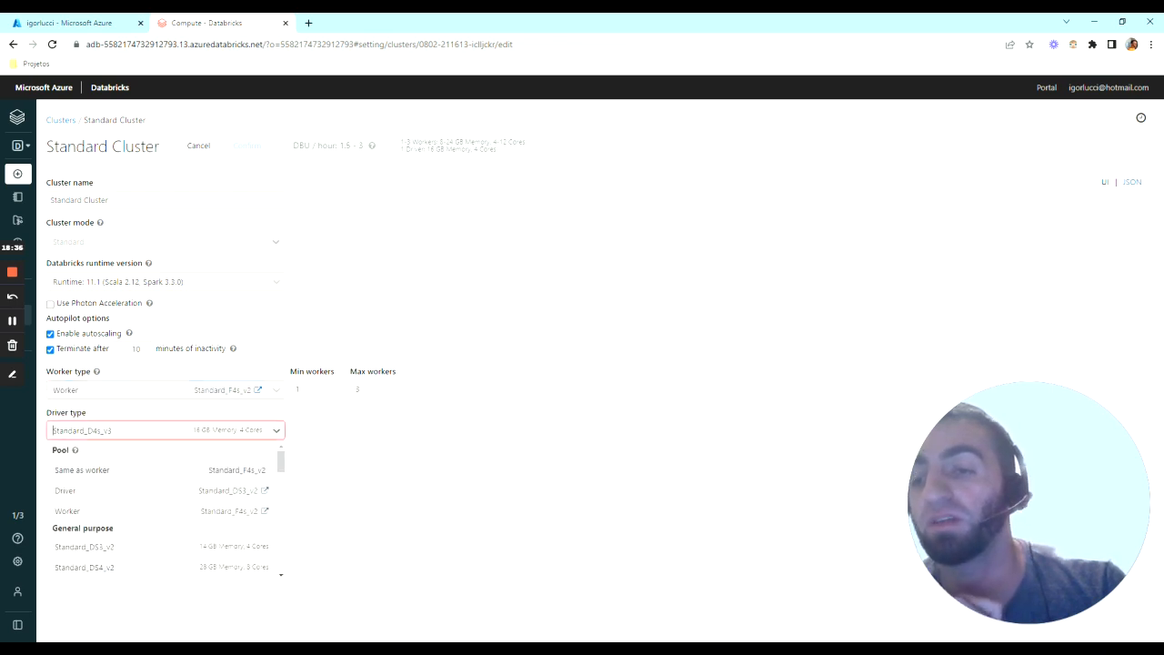
left_click(71, 492)
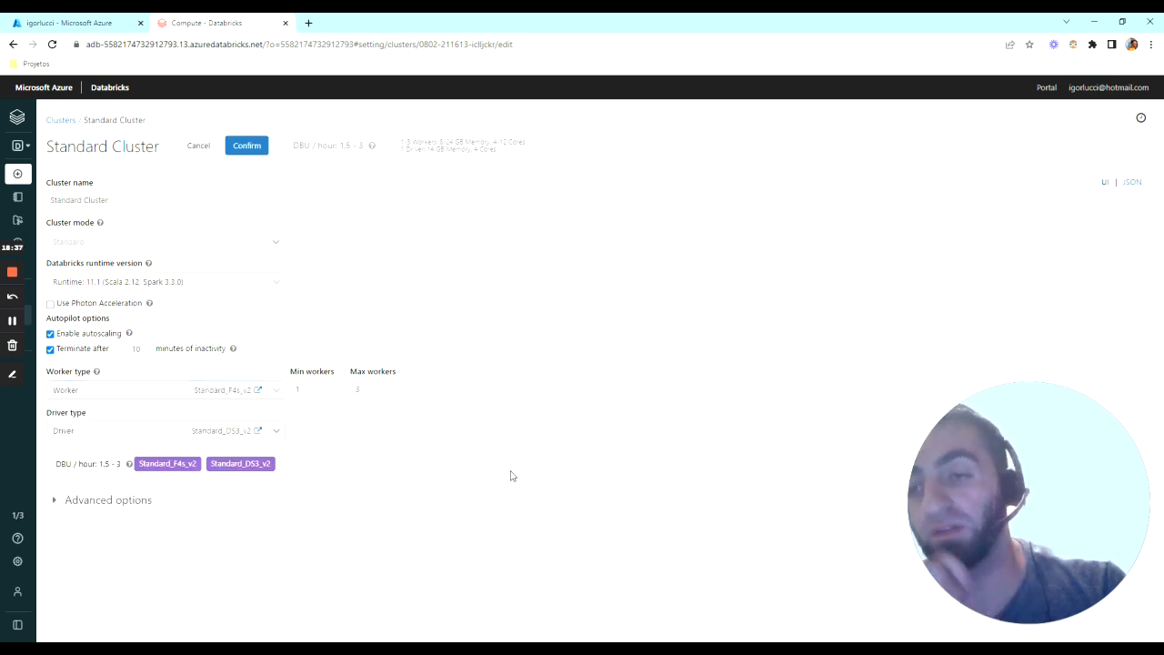
left_click(257, 147)
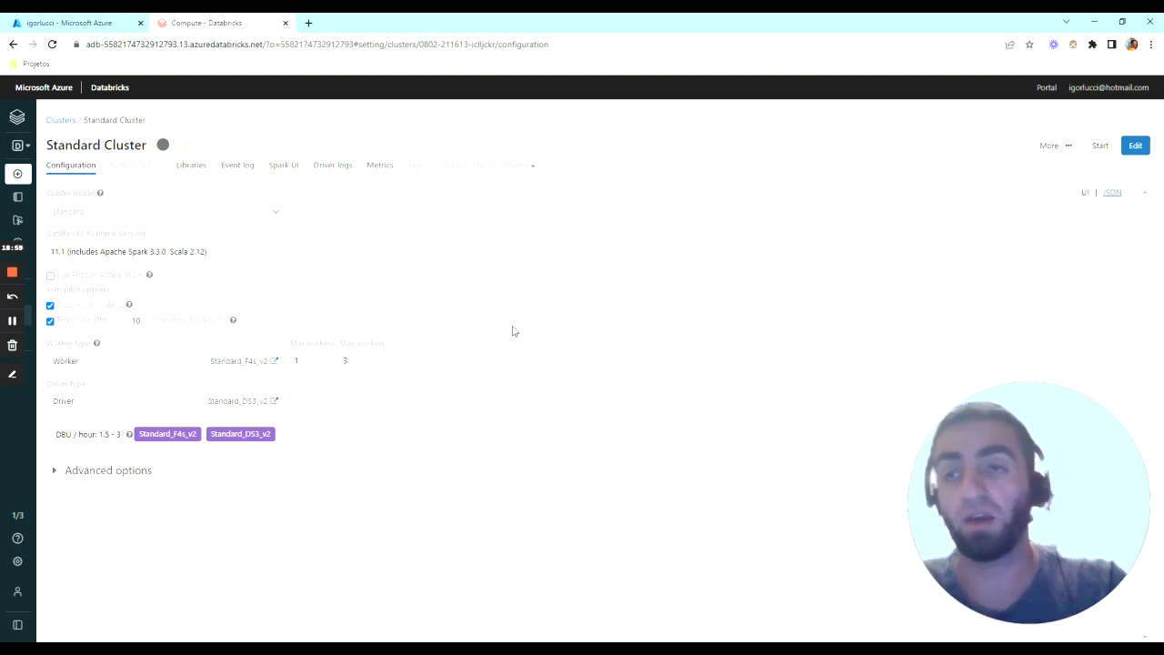
Start Standard Cluster and confirm the start request.
left_click(1091, 153)
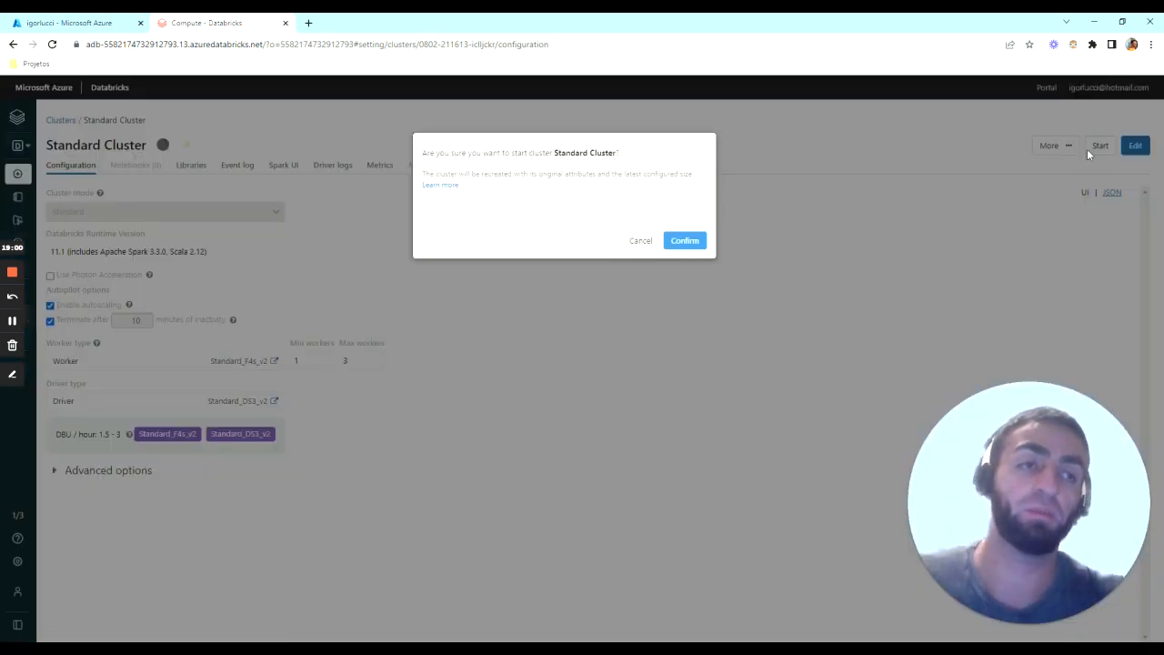
left_click(685, 242)
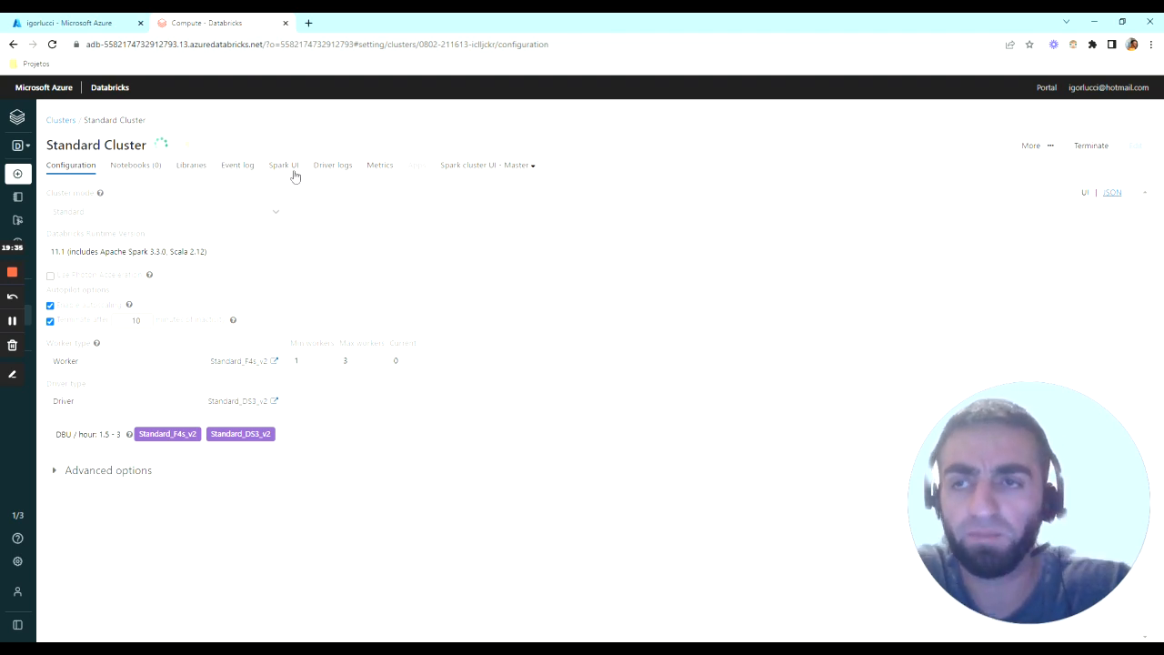
left_click(141, 169)
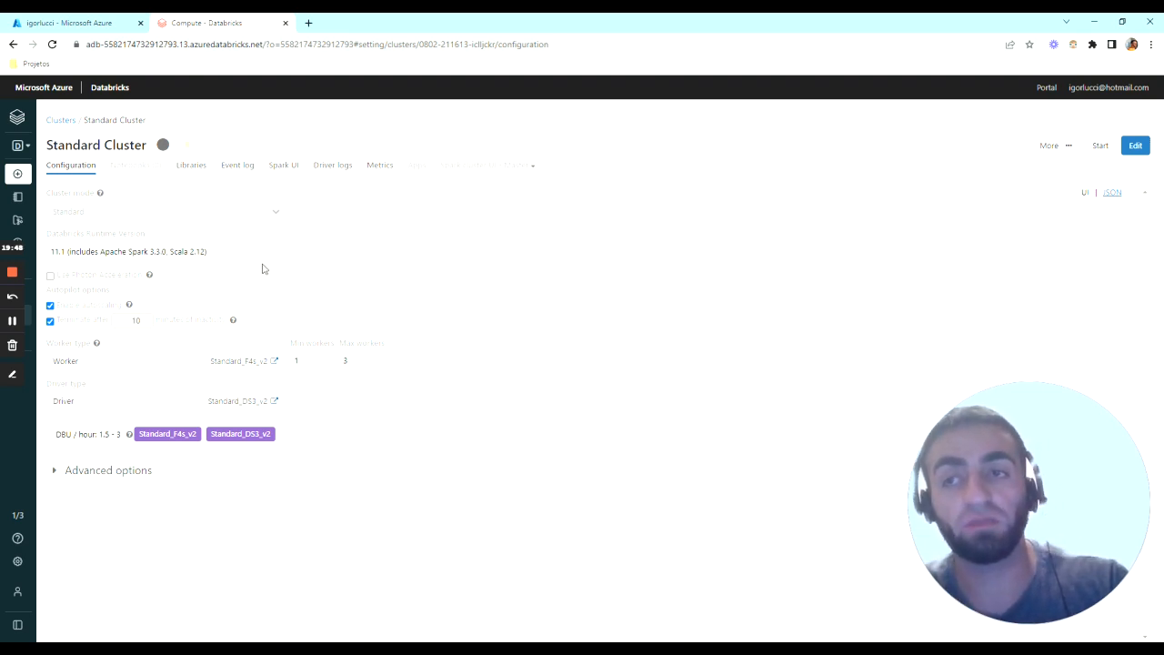
Look at the PyPI source options for installing a new library on Standard Cluster and dismiss them.
left_click(196, 168)
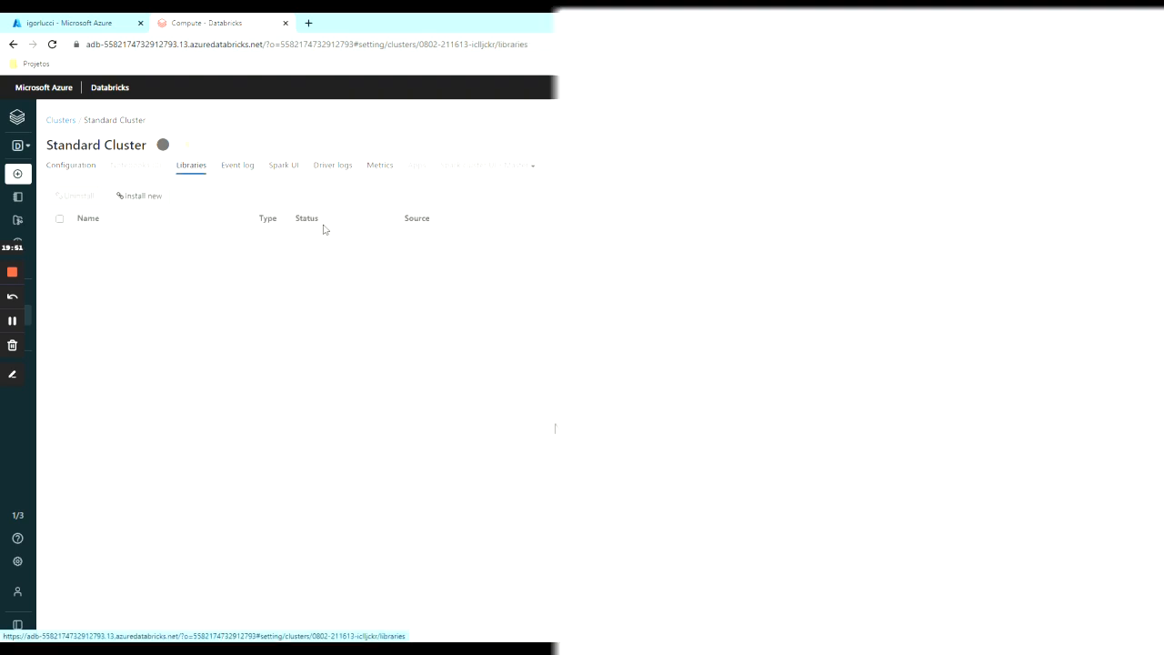
left_click(146, 208)
left_click(519, 208)
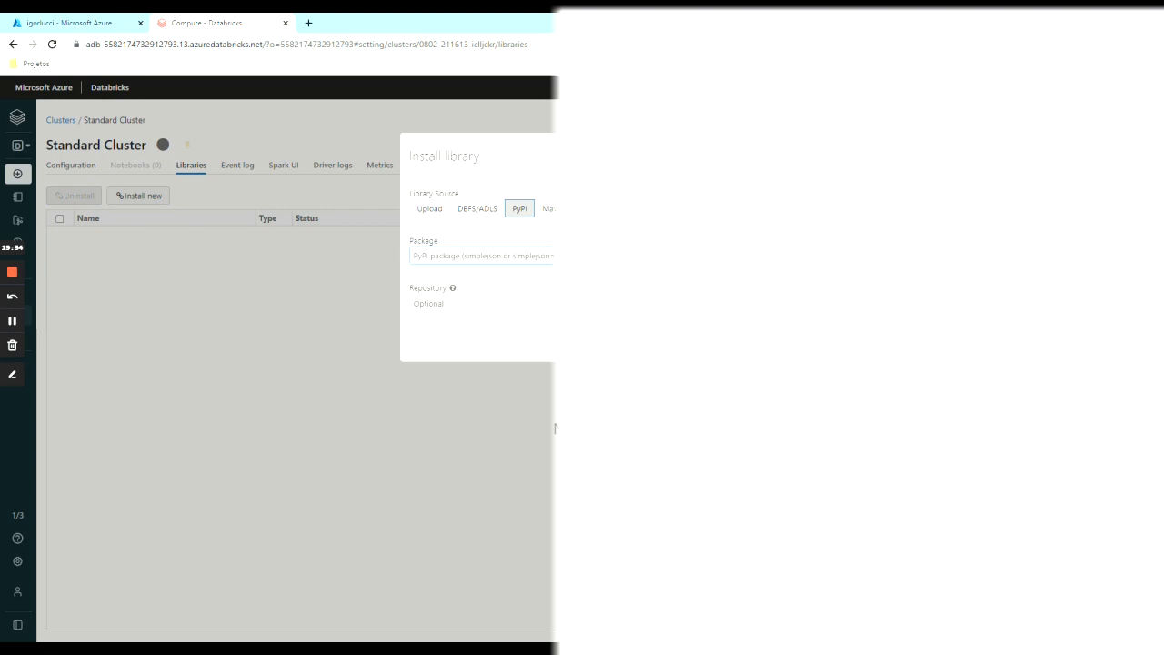
type("c")
key("Escape")
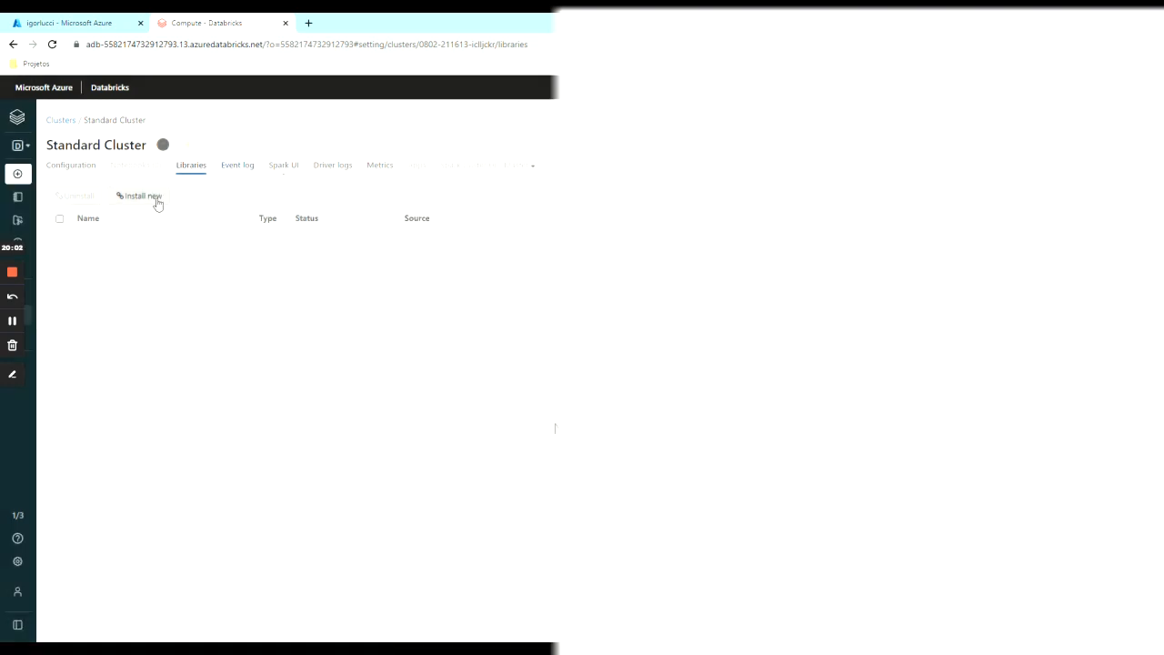
Read the details of the most recent TERMINATING event in Standard Cluster's event log.
left_click(238, 167)
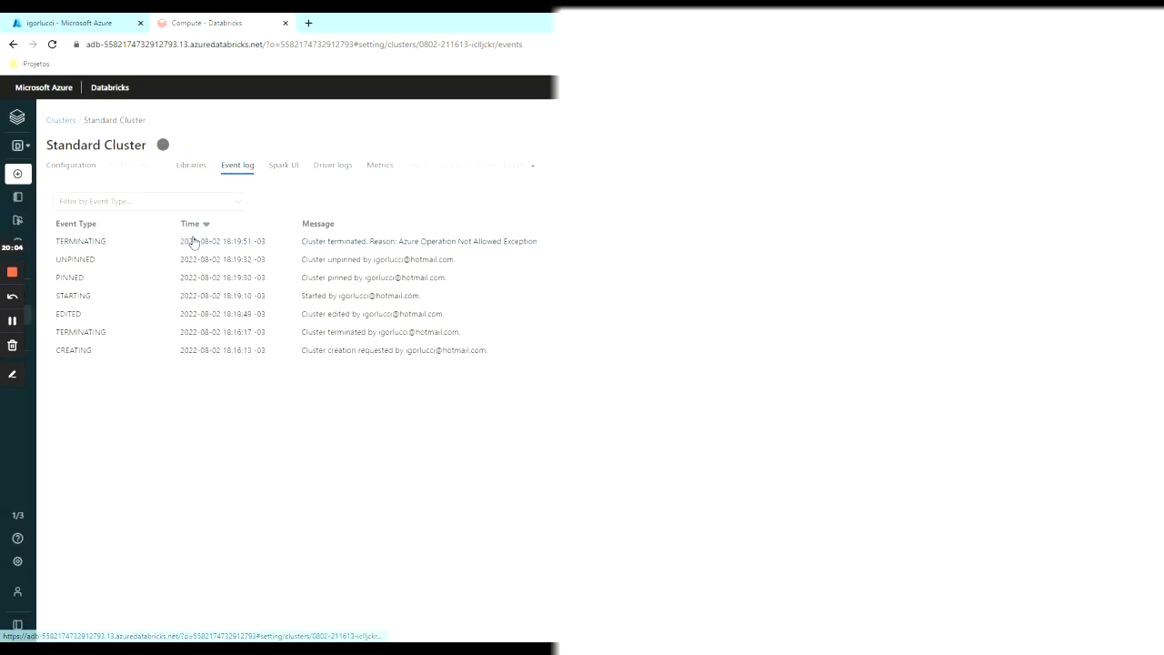
left_click(382, 242)
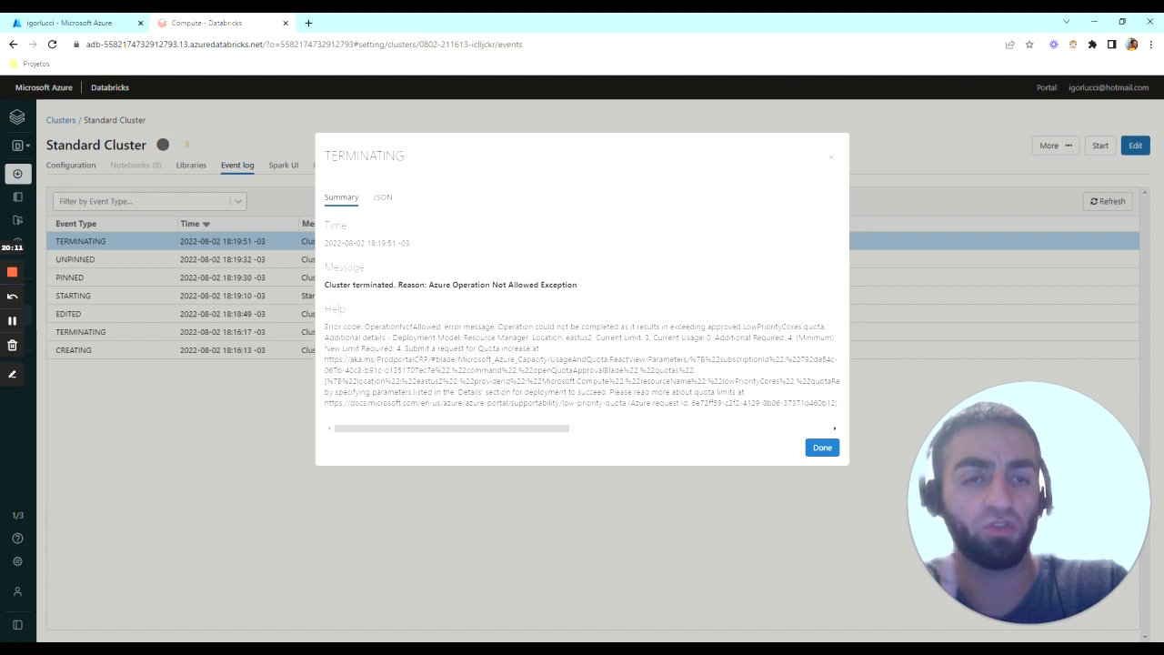
left_click(821, 448)
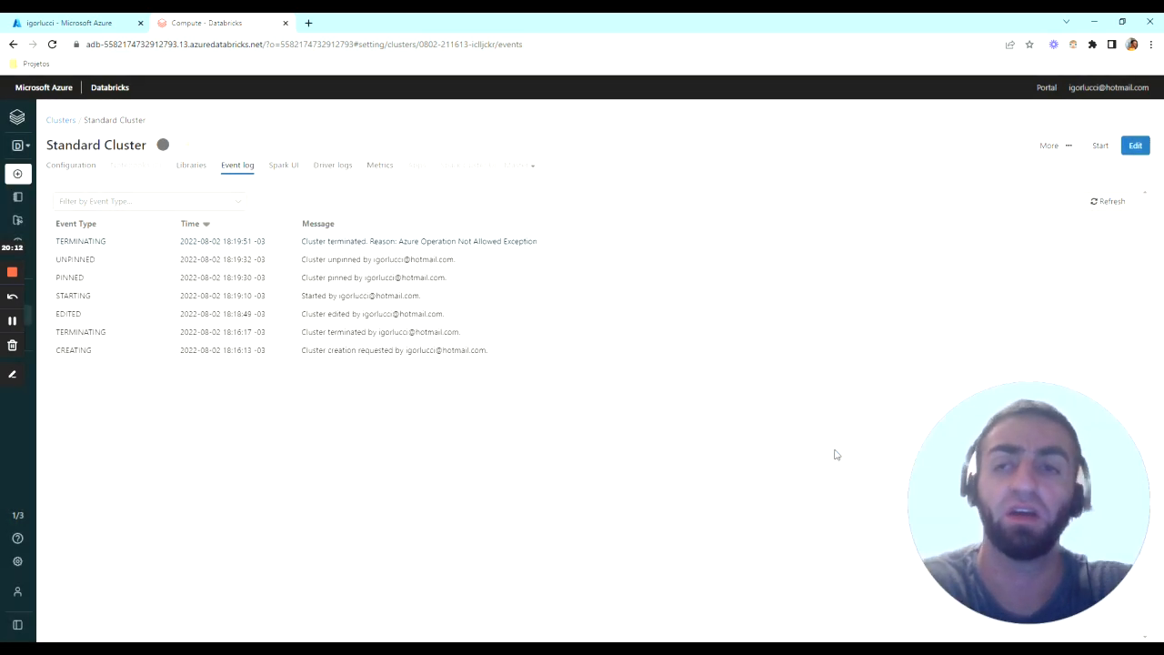
Check the Spark UI, driver logs and metrics of Standard Cluster.
left_click(292, 166)
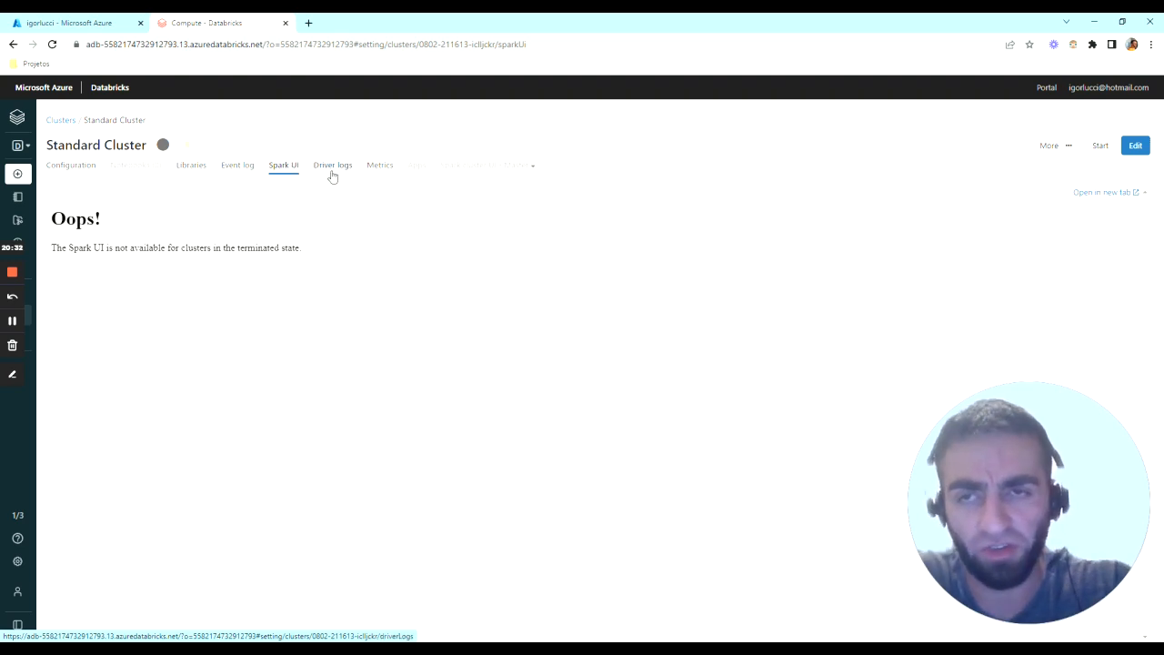
left_click(333, 169)
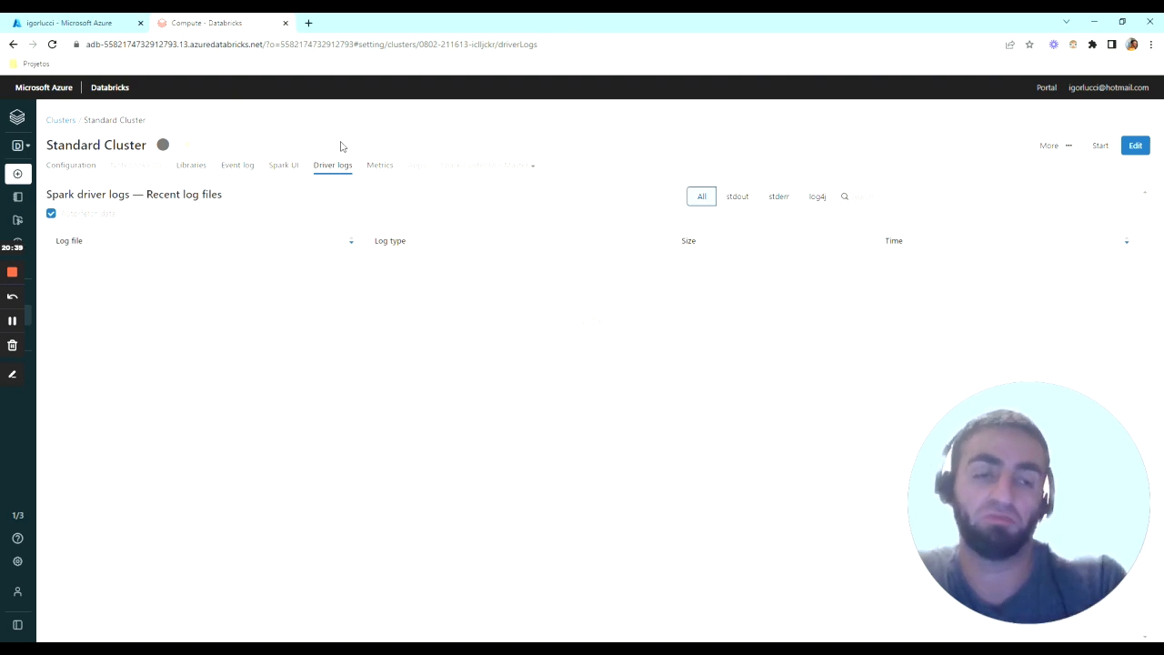
left_click(370, 169)
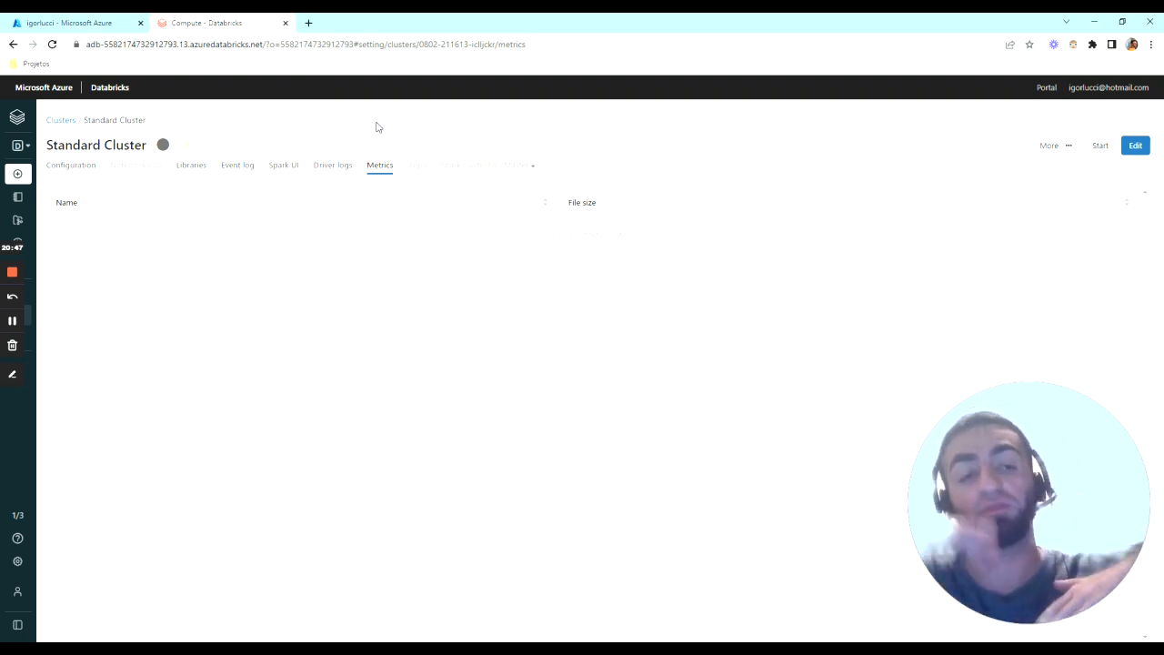
Review Standard Cluster's configuration and its editable settings, cancelling without making changes.
left_click(86, 165)
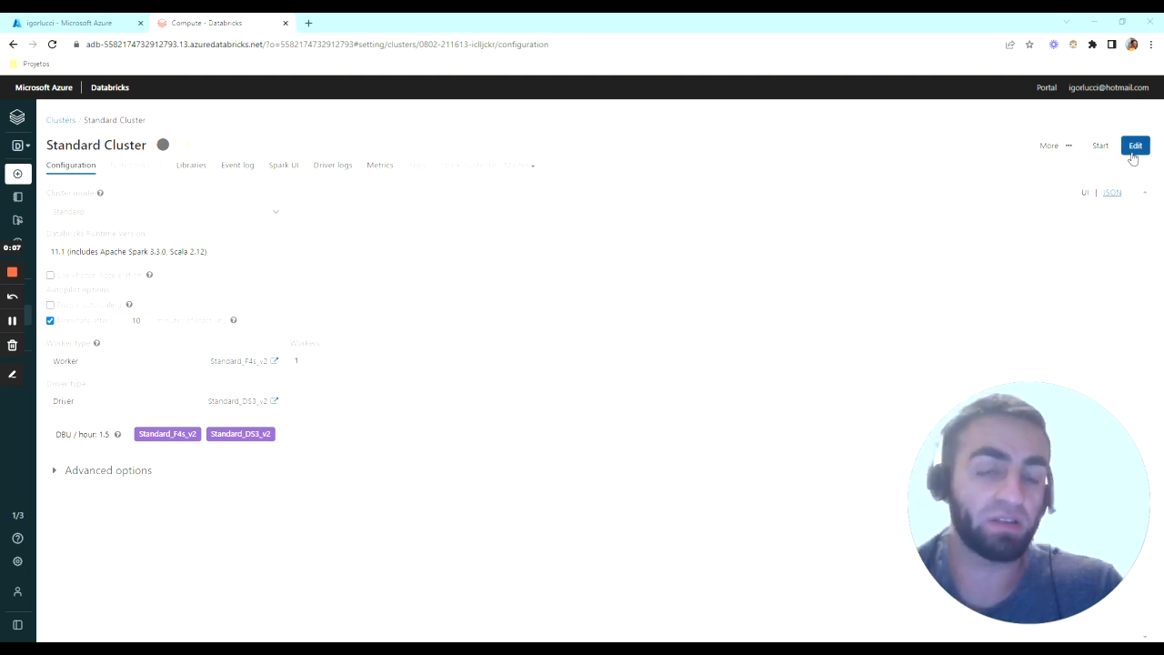
left_click(1134, 153)
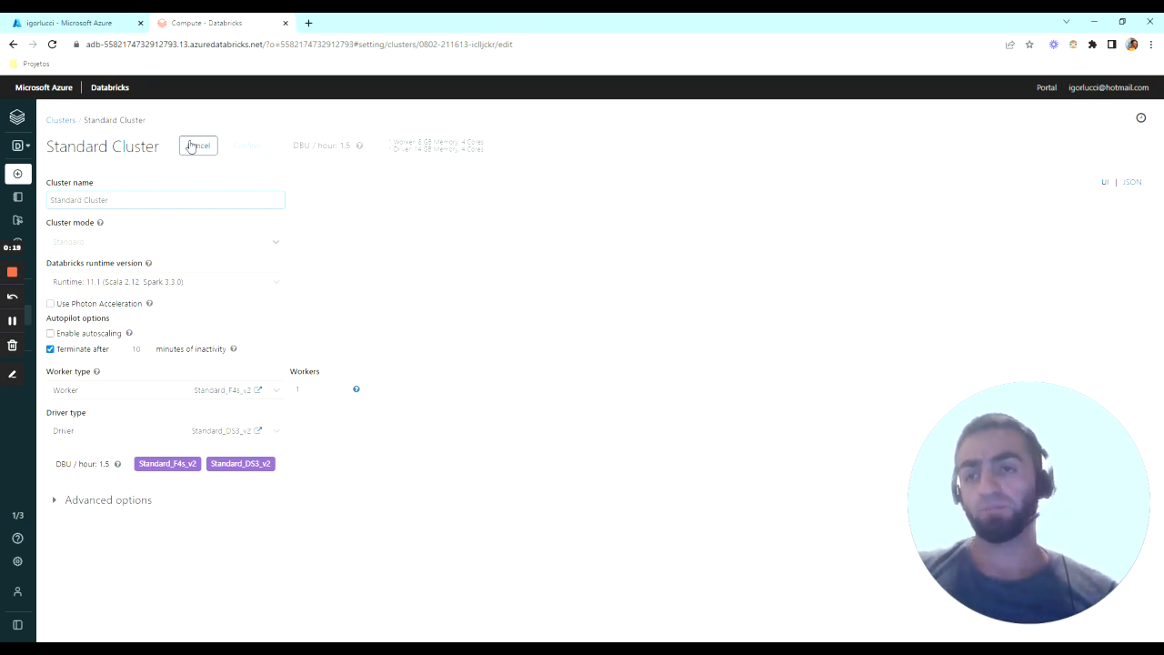
left_click(196, 148)
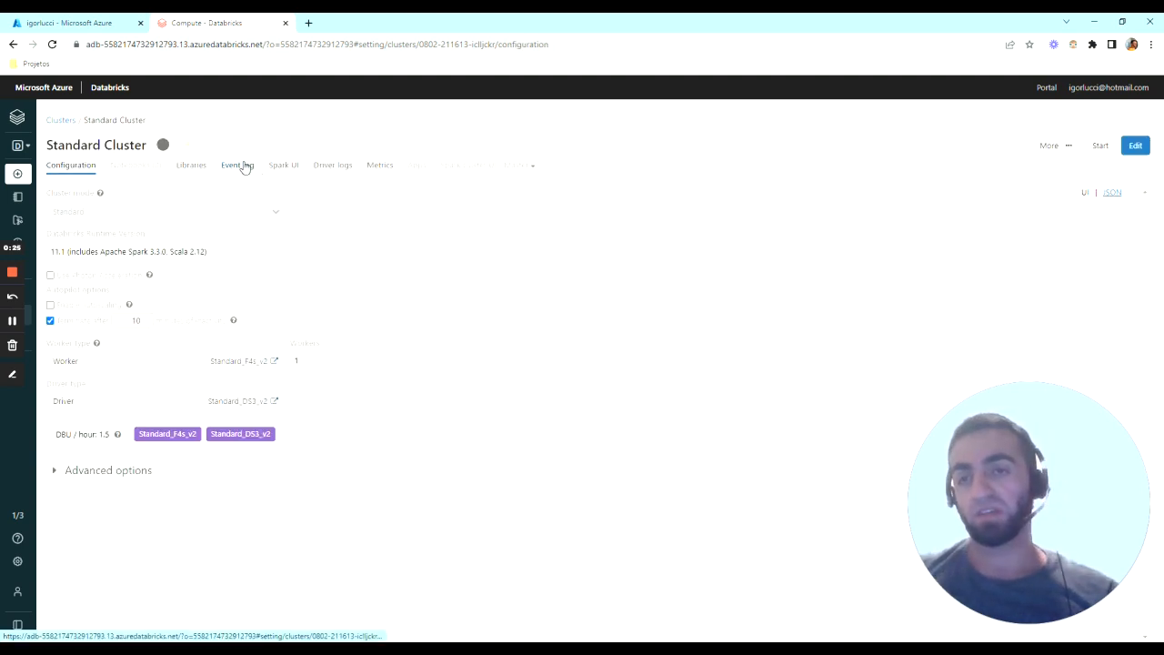
Read the details of the TERMINATING event logged at 18:52:19 in Standard Cluster's event log.
left_click(243, 167)
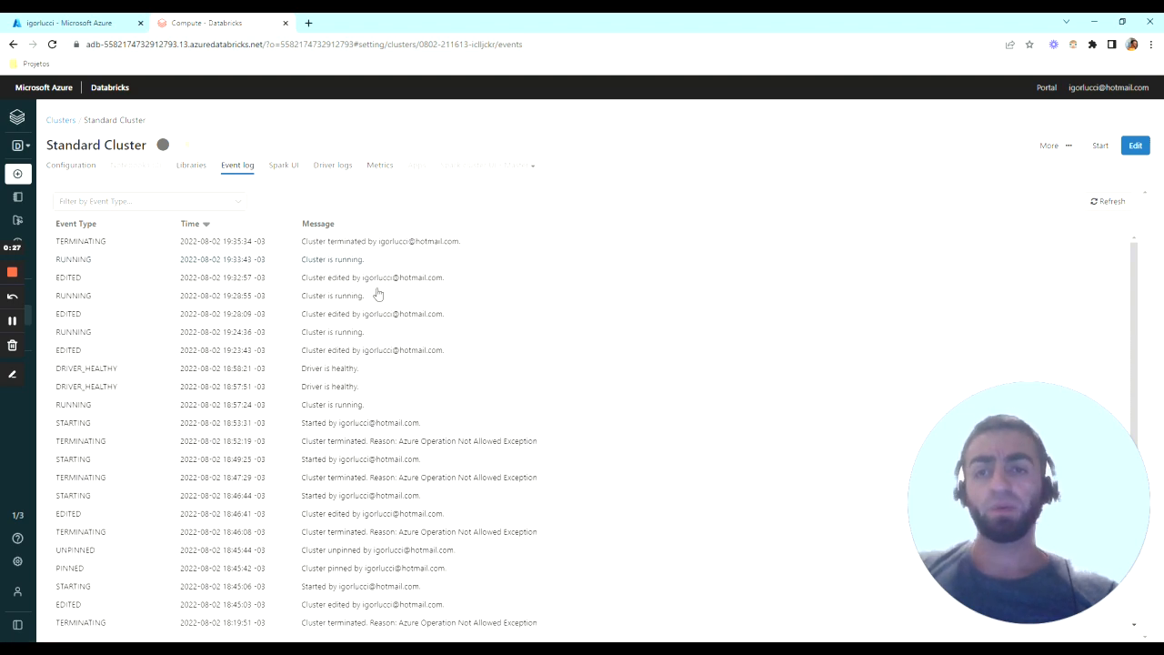
scroll(418, 333, "down", 2)
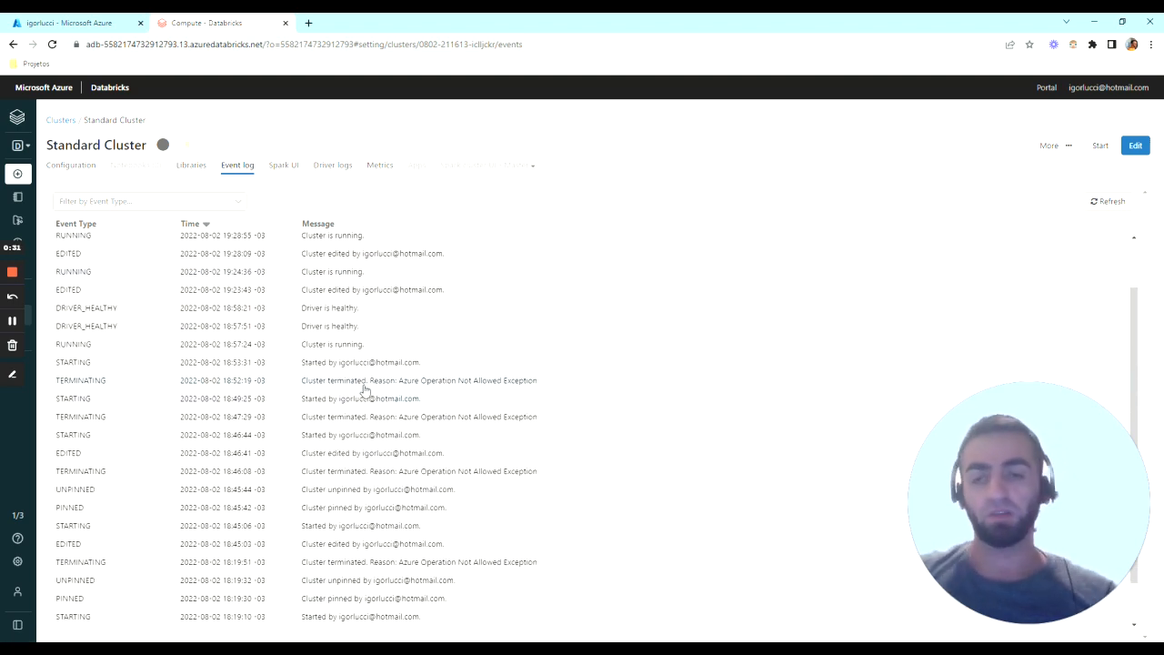
left_click(364, 384)
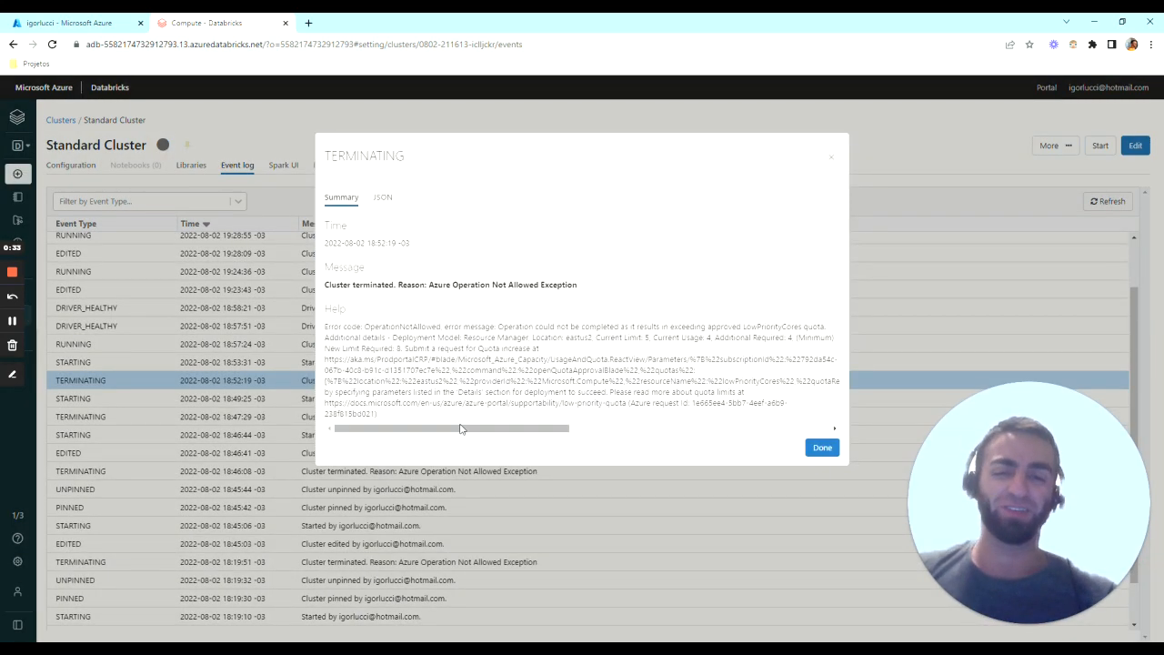
Finish reading the TERMINATING event details, close them and show Standard Cluster's configuration.
left_click_drag(492, 429, 352, 420)
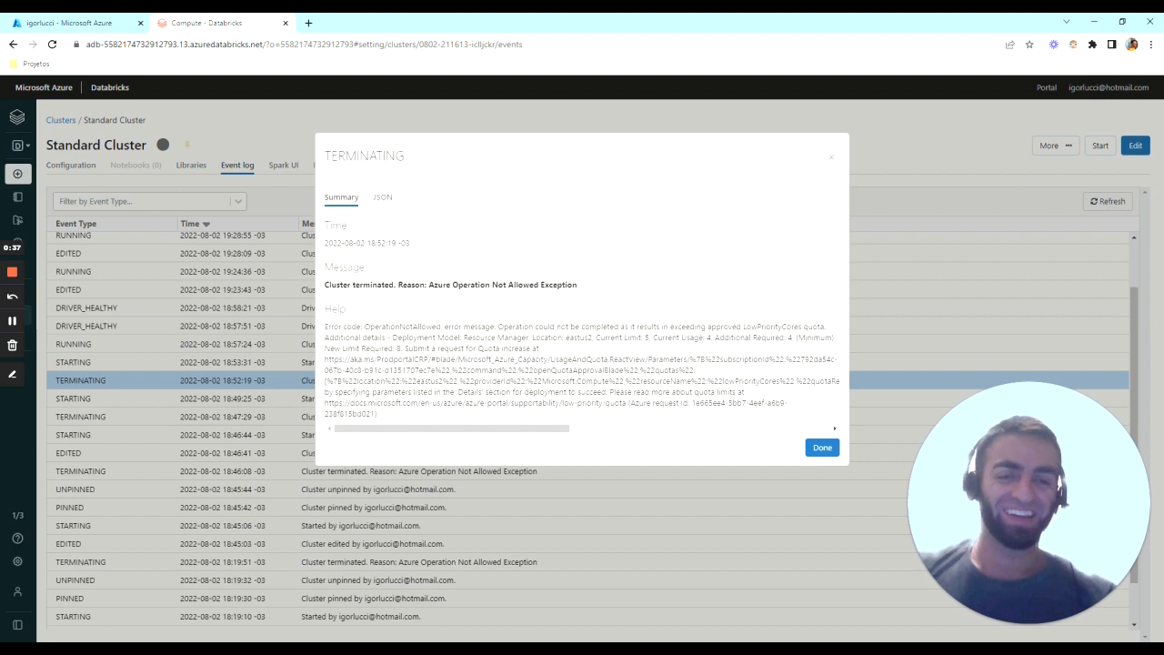
left_click(830, 158)
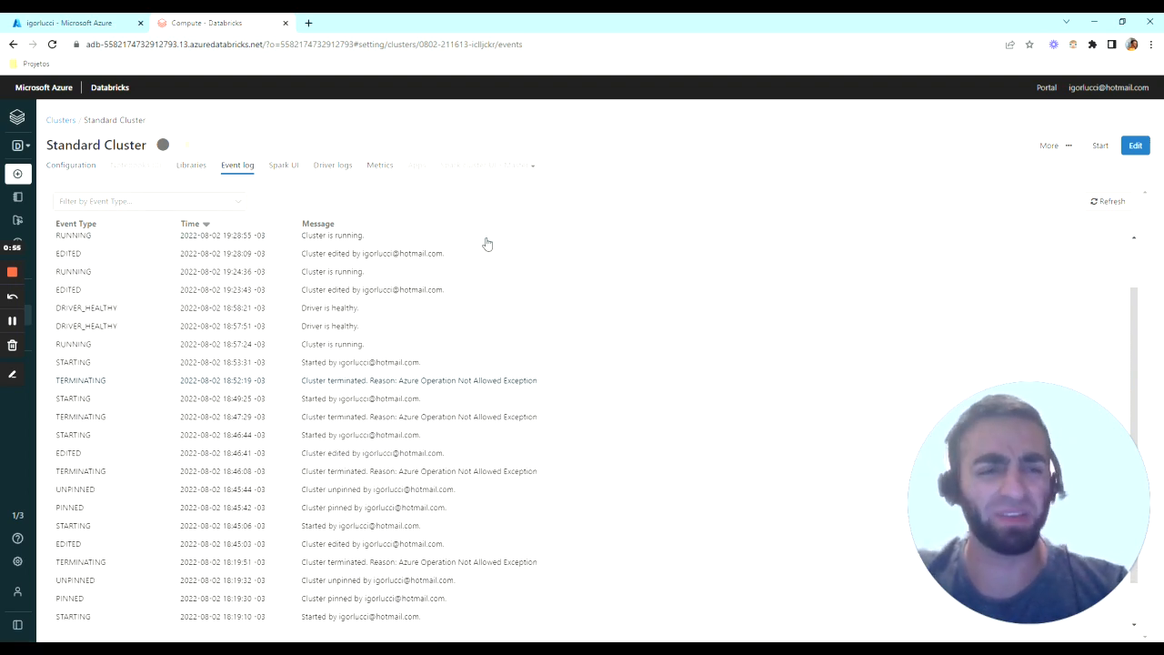
left_click(77, 166)
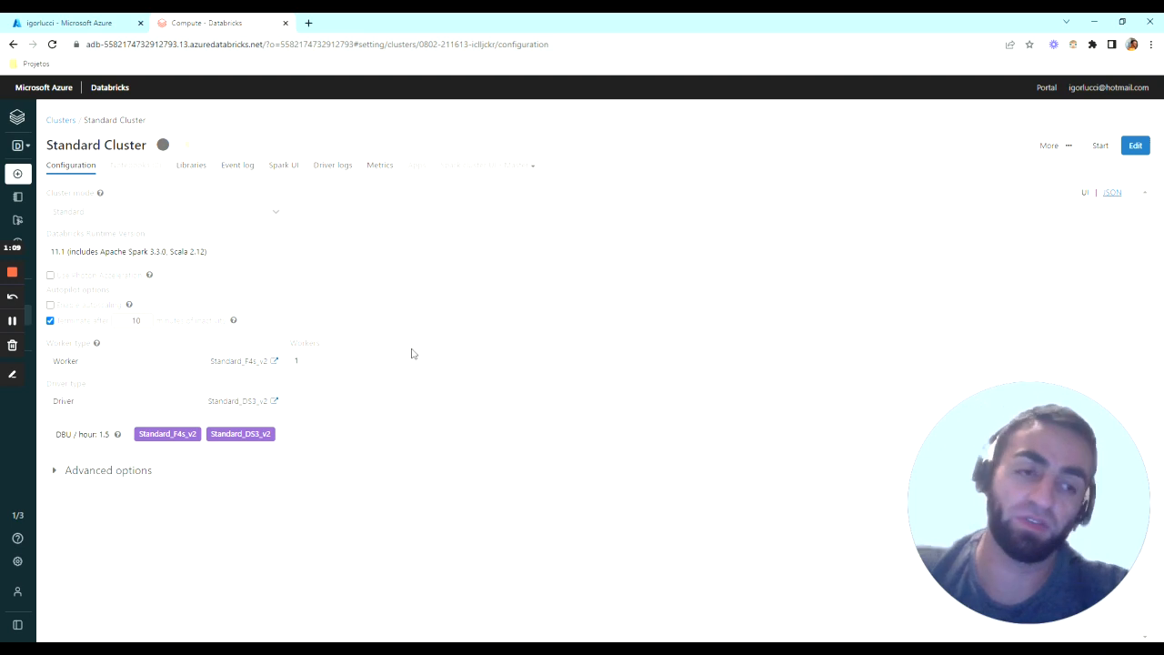
Switch to the Azure portal, search its services for "assina" and open the Pago pelo Uso subscription from Assinaturas.
left_click(78, 23)
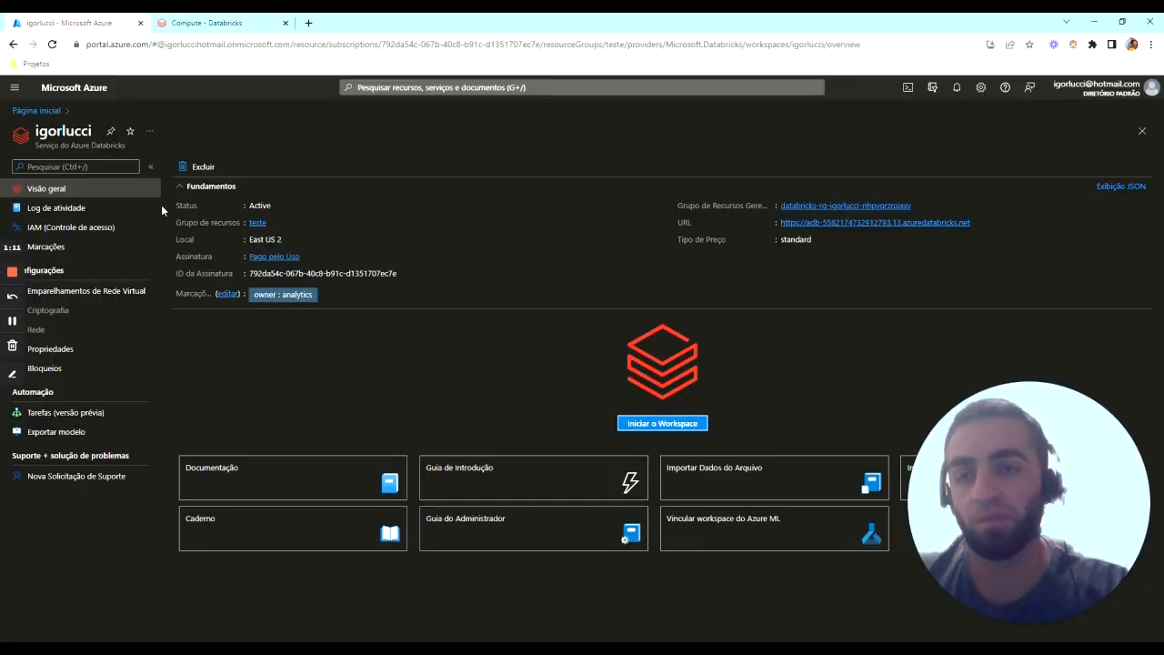
left_click(36, 110)
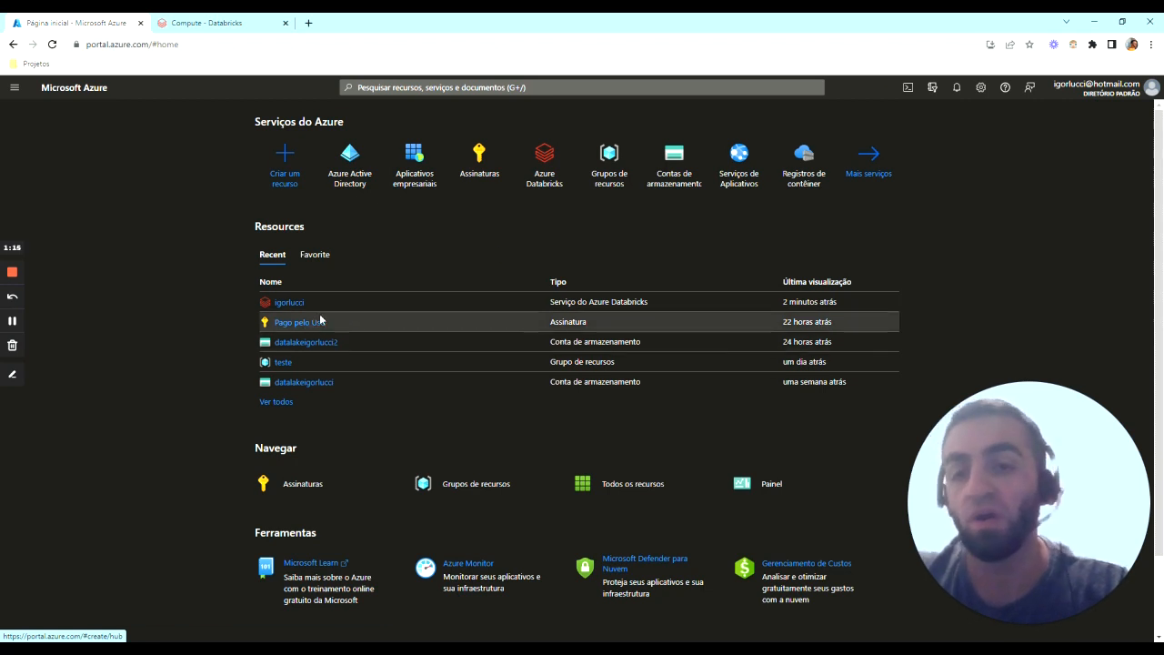
mouse_move(478, 161)
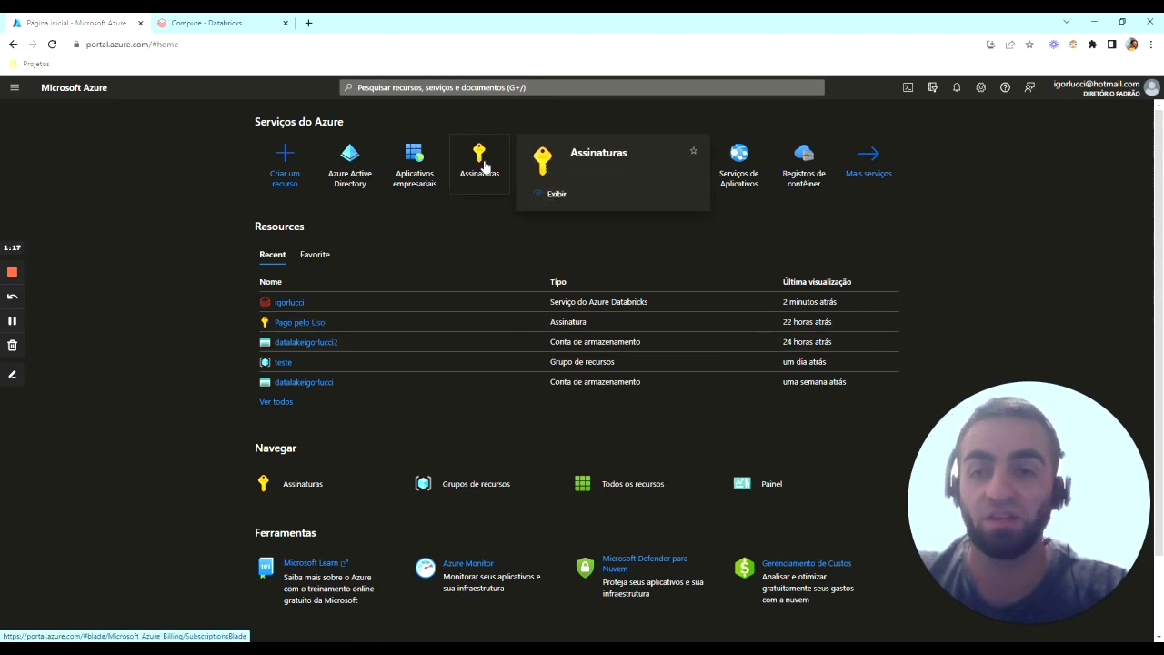
key("g+slash")
type("assina")
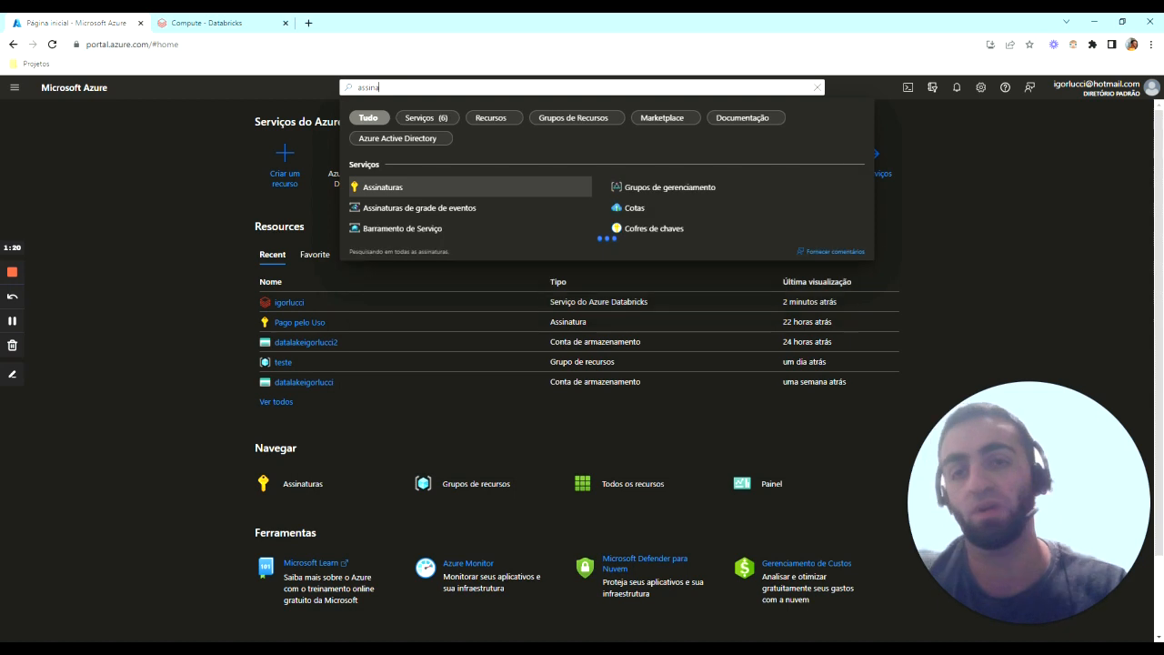
left_click(416, 189)
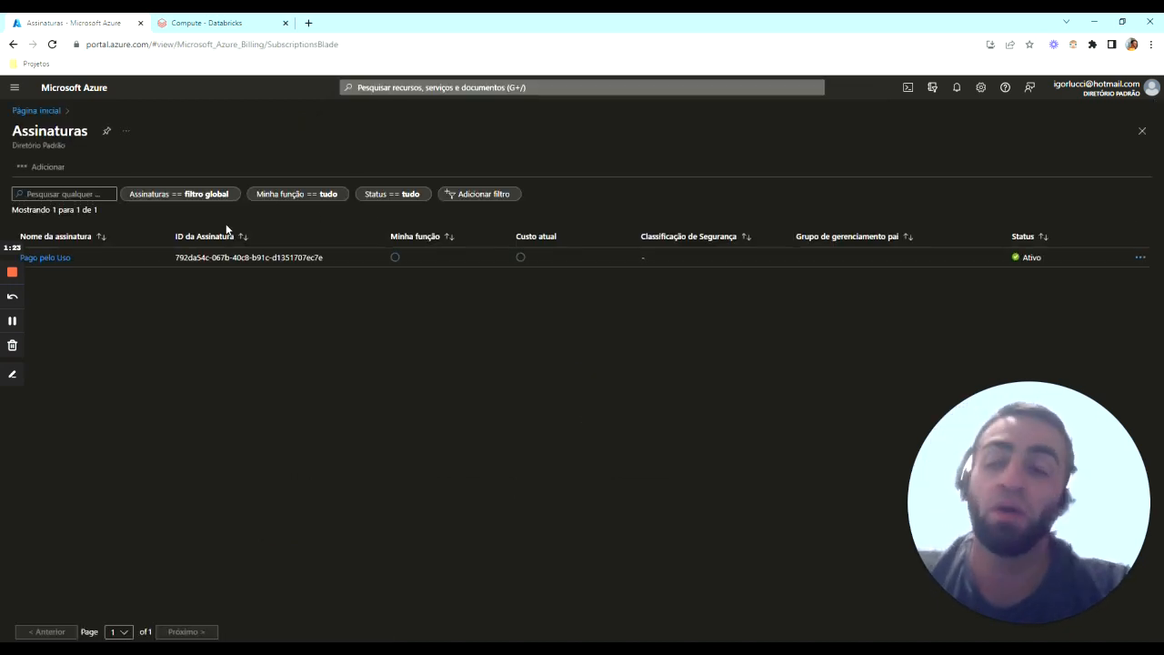
left_click(54, 259)
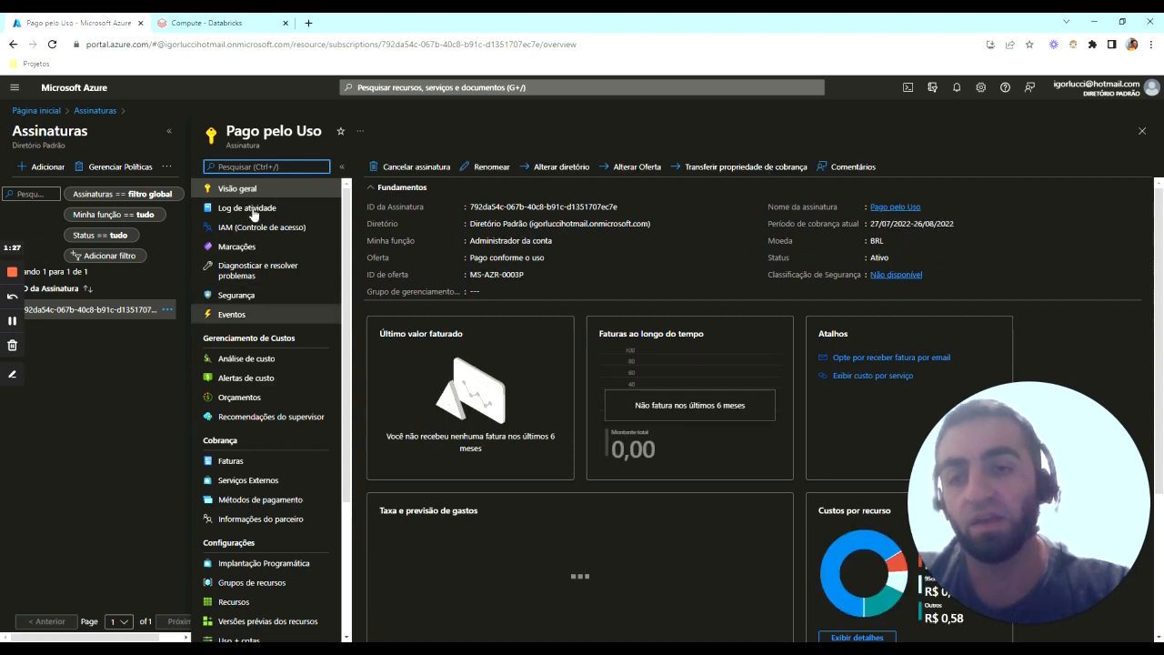
Open the subscription's Uso + cotas page.
scroll(270, 320, "down", 2)
scroll(270, 320, "down", 4)
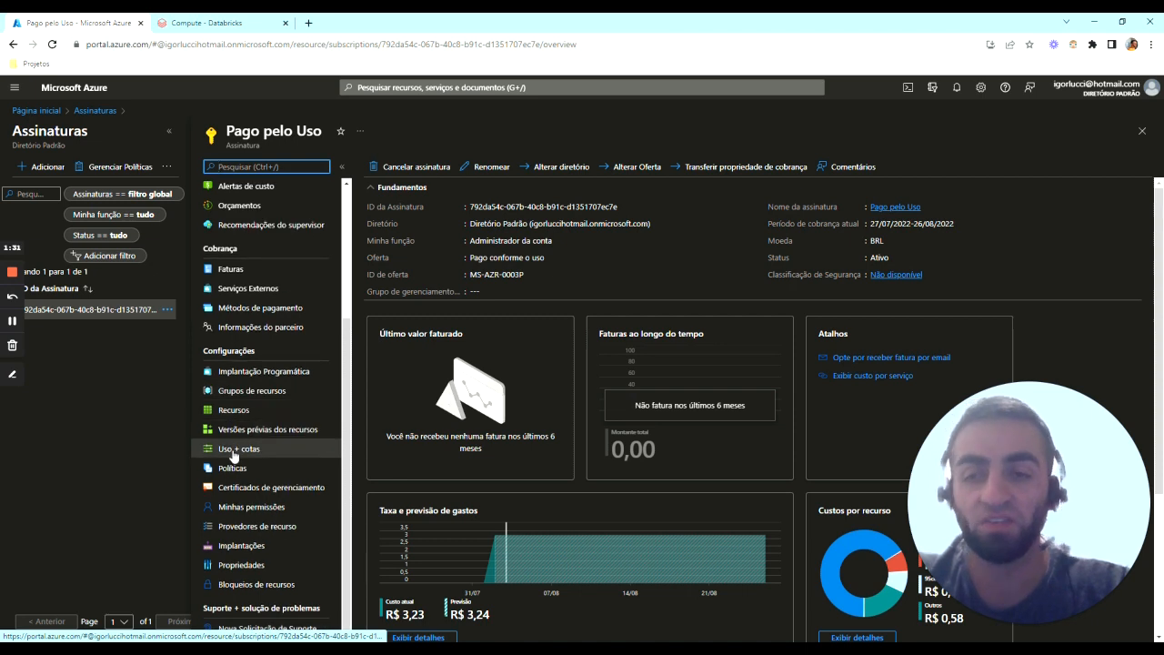
left_click(233, 451)
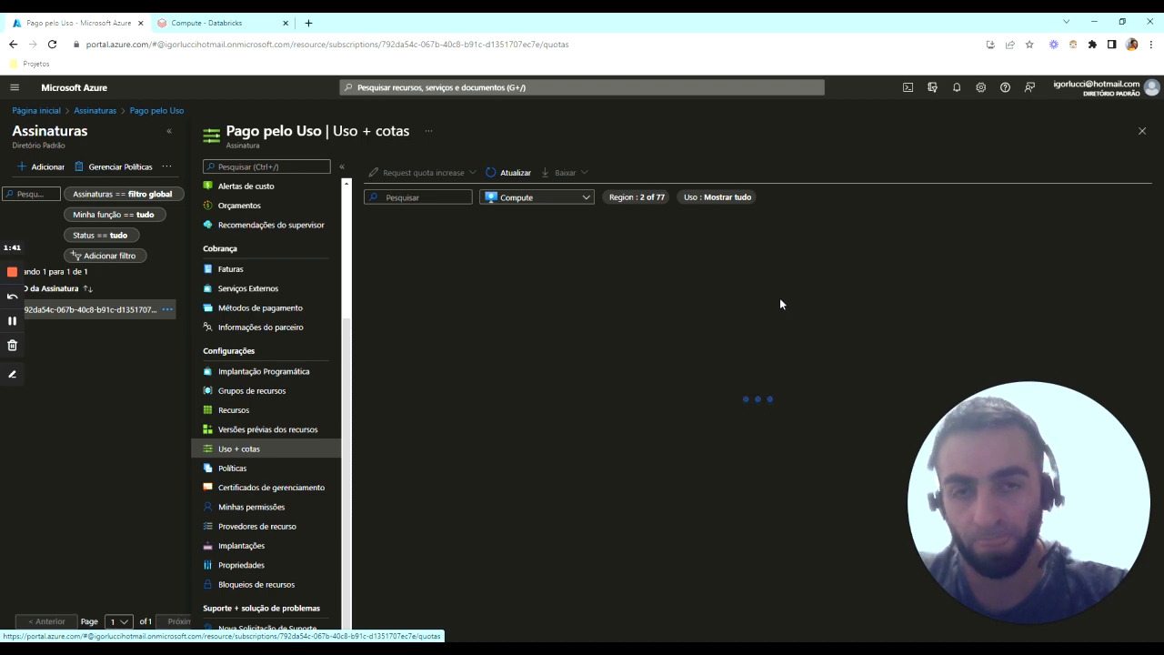
Try filtering the compute quotas by "priori", "core" and "low".
left_click(418, 218)
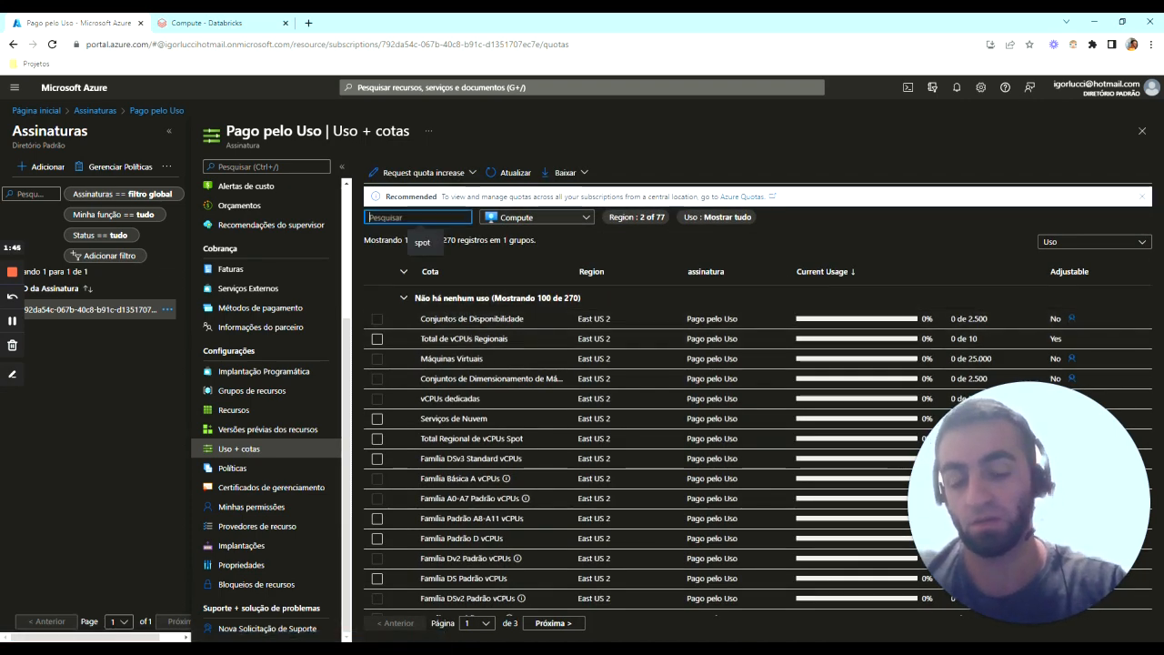
type("prior")
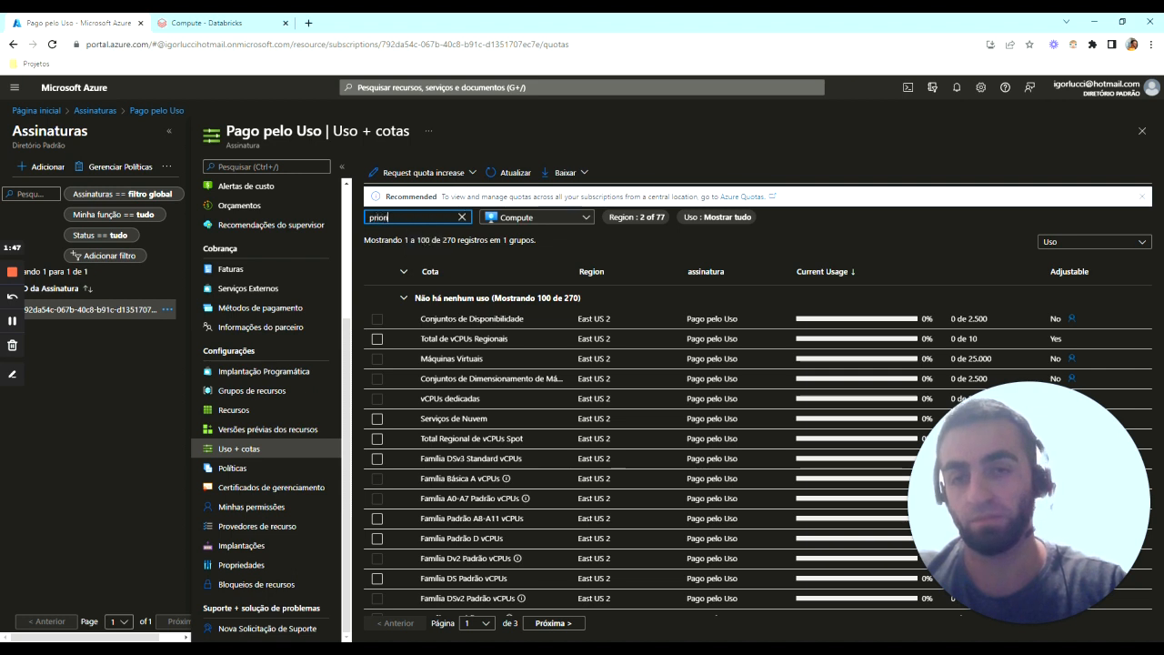
type("i")
key("BackSpace")
key("BackSpace")
key("BackSpace")
key("BackSpace")
key("BackSpace")
key("BackSpace")
type("core")
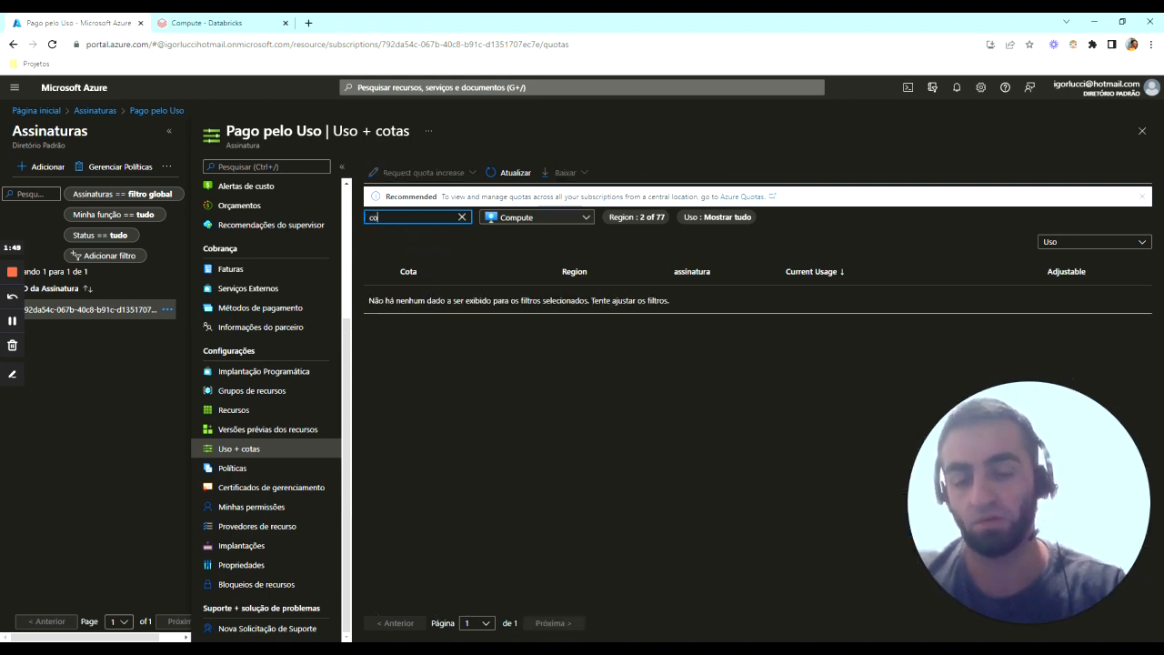
left_click(459, 243)
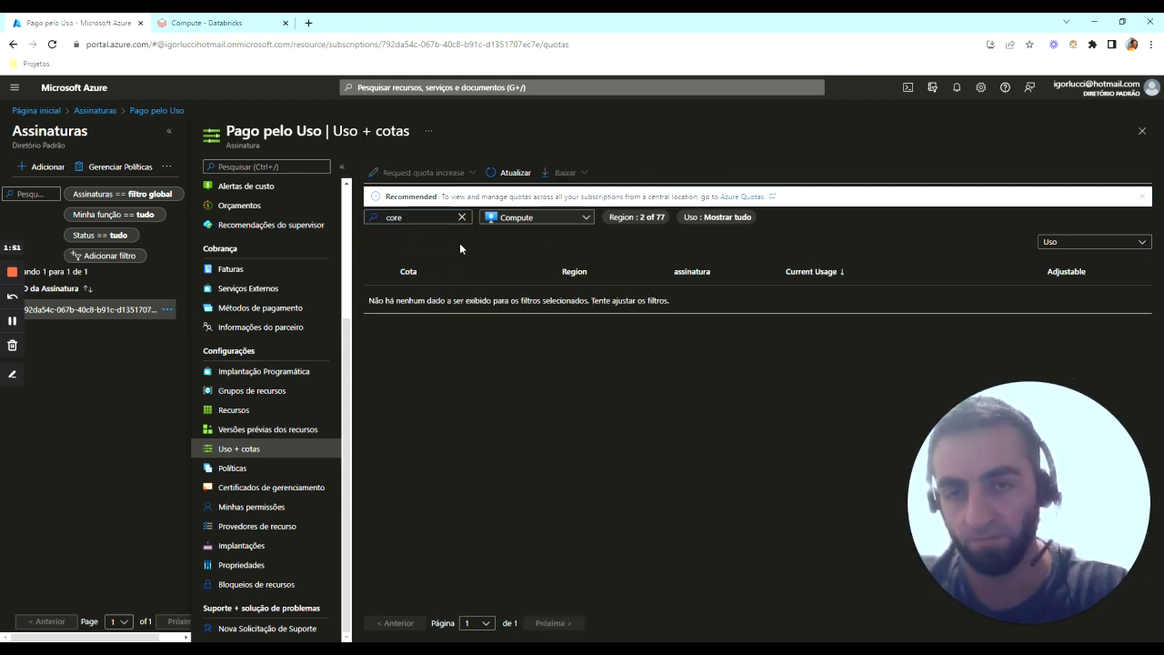
double_click(410, 218)
key("BackSpace")
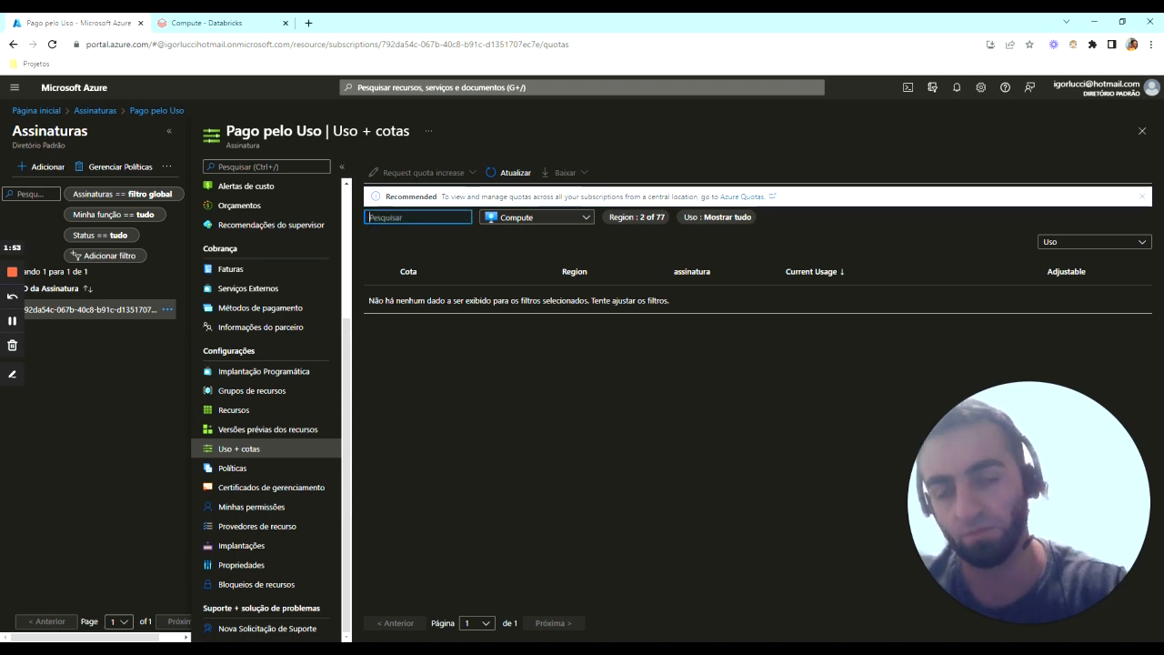
type("low")
Filter the compute quotas by "cpu".
key("ctrl+a")
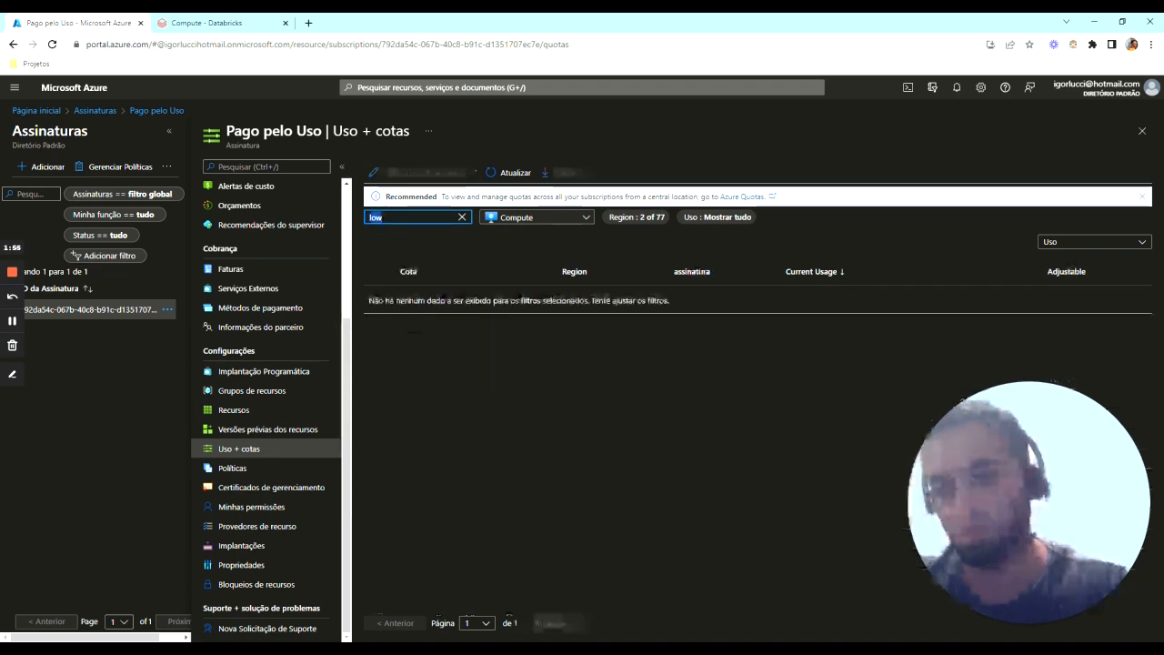
type("cpu")
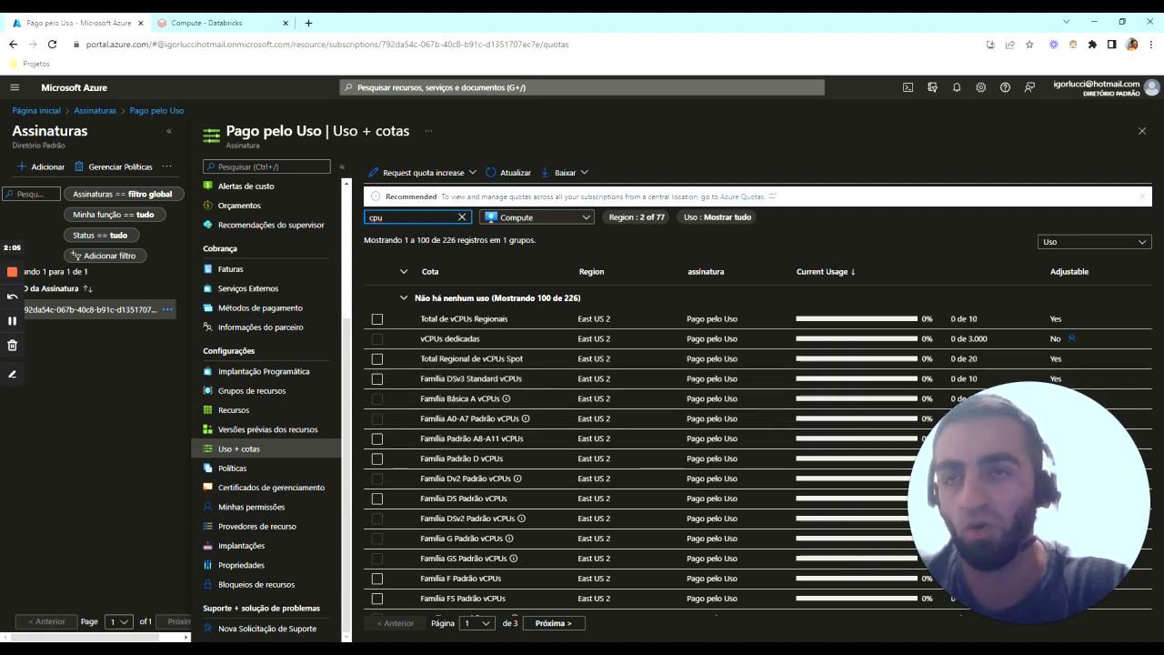
Switch to Databricks and reread the quota error in the TERMINATING event logged at 18:52:19 in Standard Cluster's event log.
left_click(235, 20)
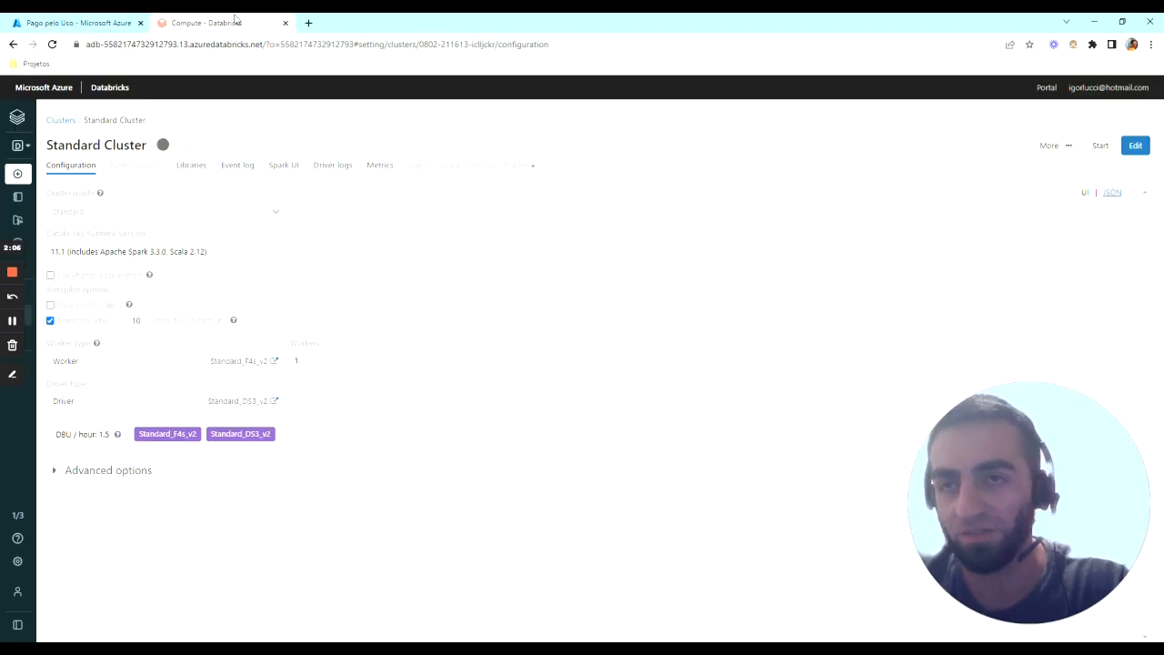
left_click(247, 165)
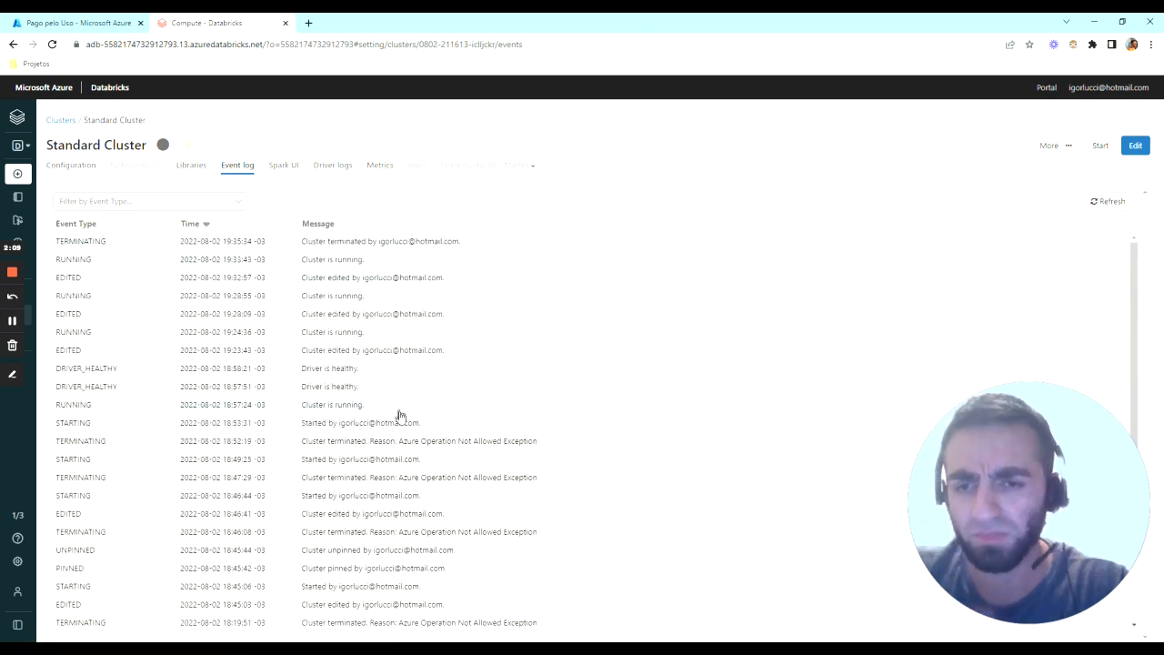
left_click(397, 446)
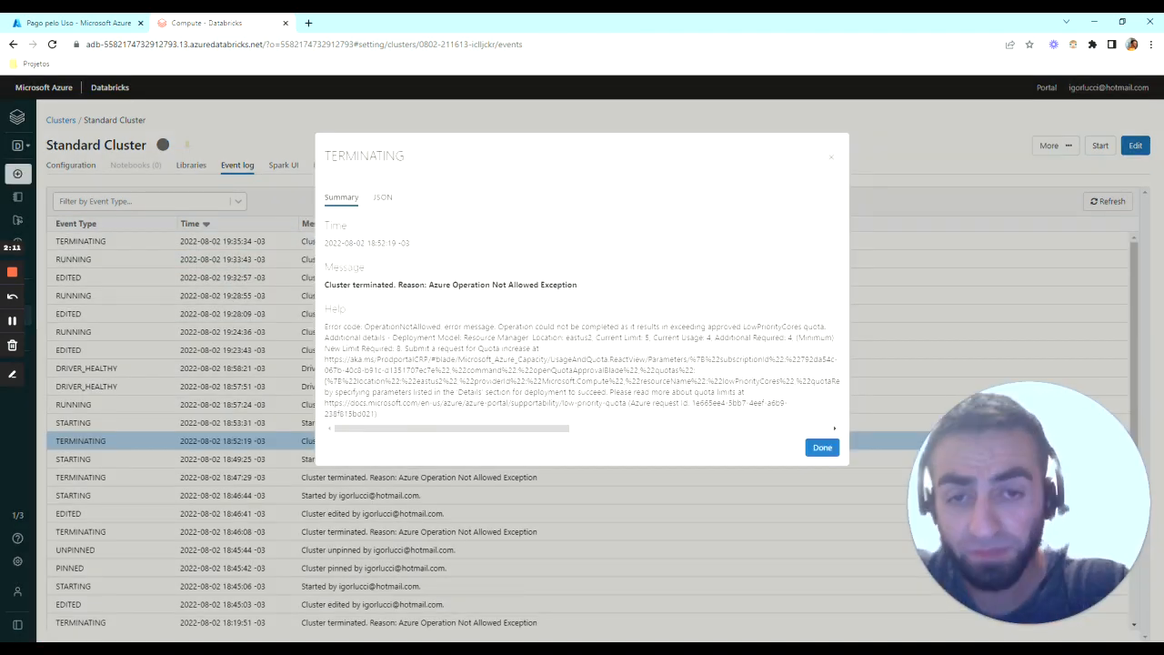
left_click_drag(743, 326, 795, 326)
left_click(795, 326)
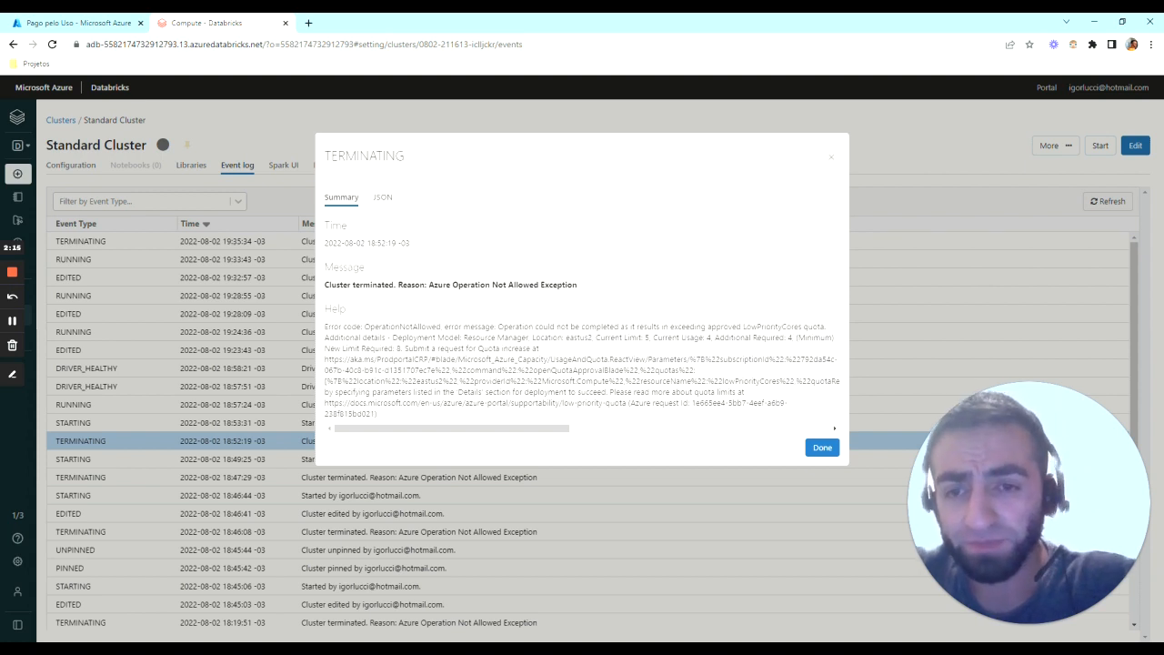
left_click_drag(356, 338, 561, 327)
left_click(561, 327)
left_click_drag(829, 329, 751, 326)
left_click(688, 326)
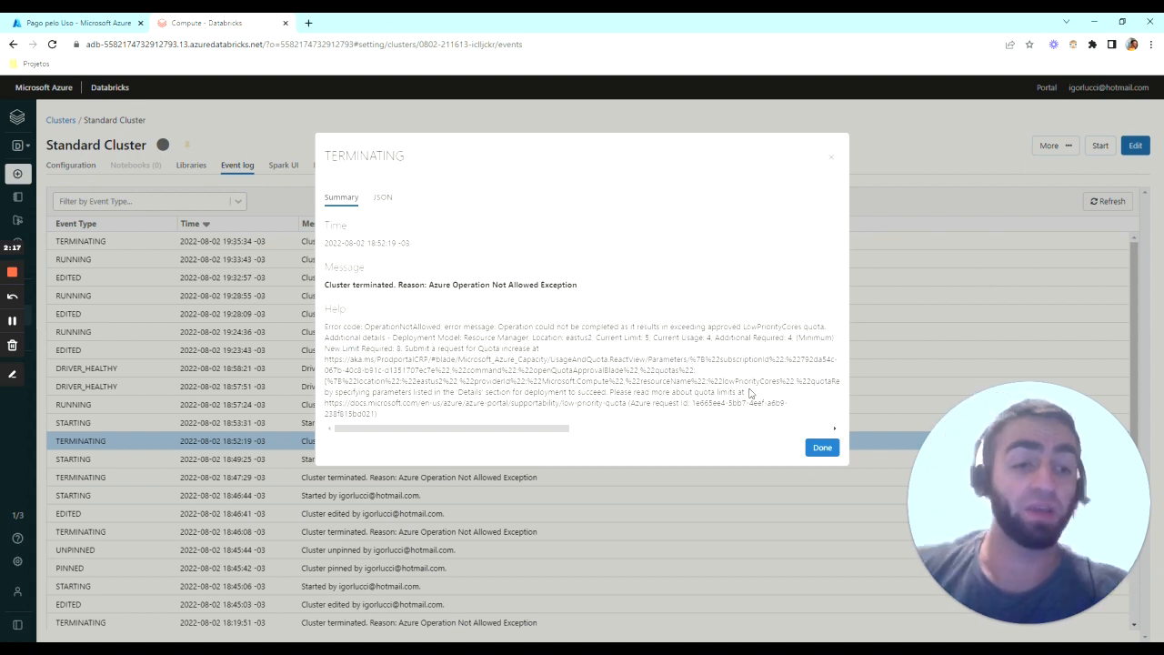
left_click(822, 446)
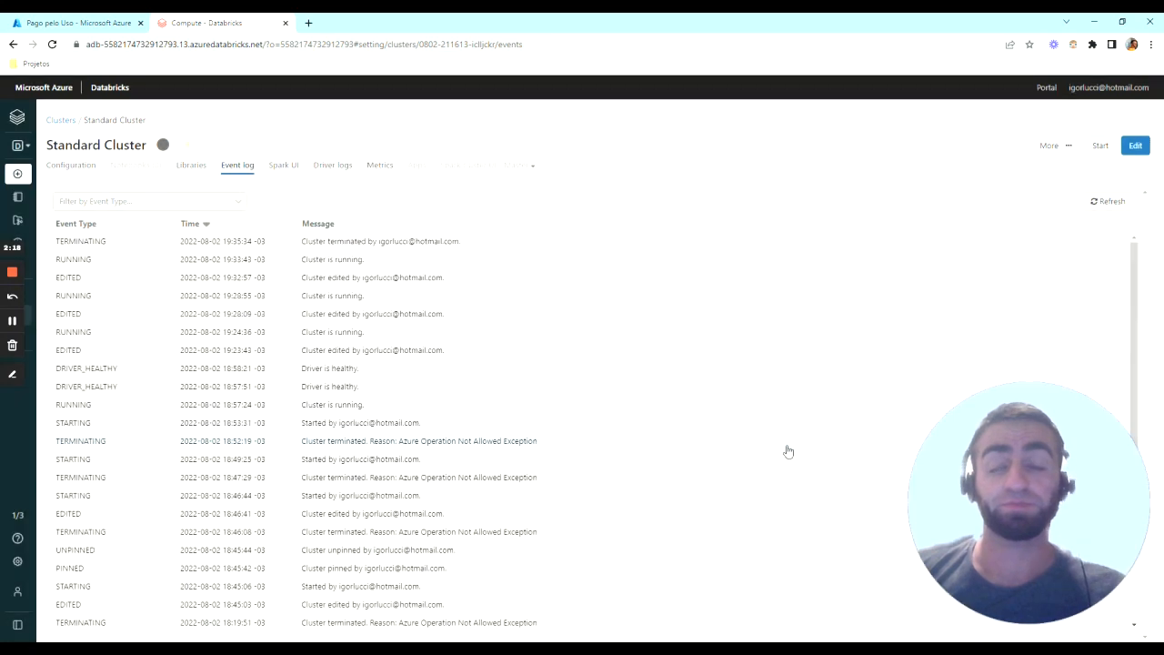
Return to the Azure portal and select the Total Regional de vCPUs Spot quota for East US 2.
left_click(88, 18)
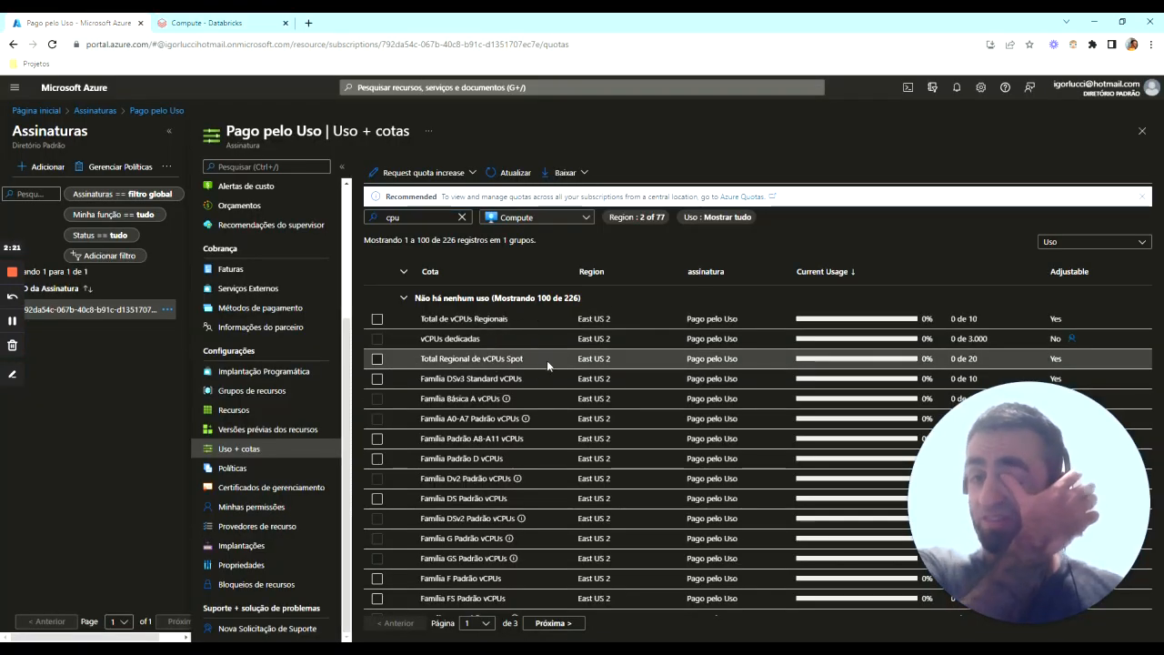
left_click(425, 363)
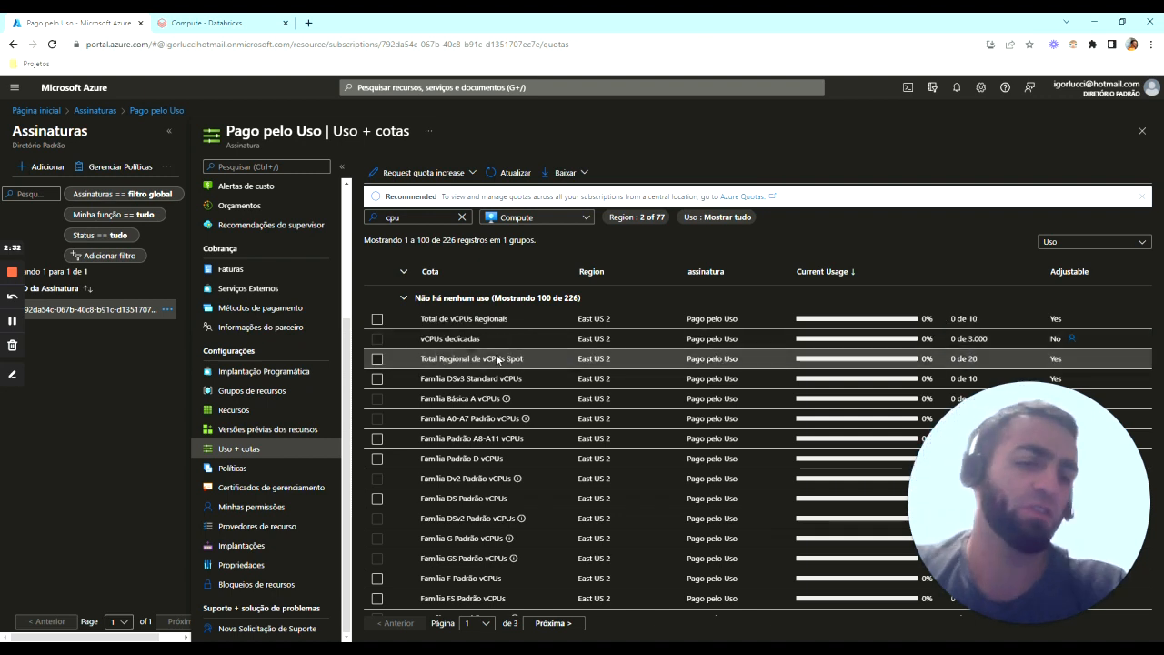
left_click(378, 359)
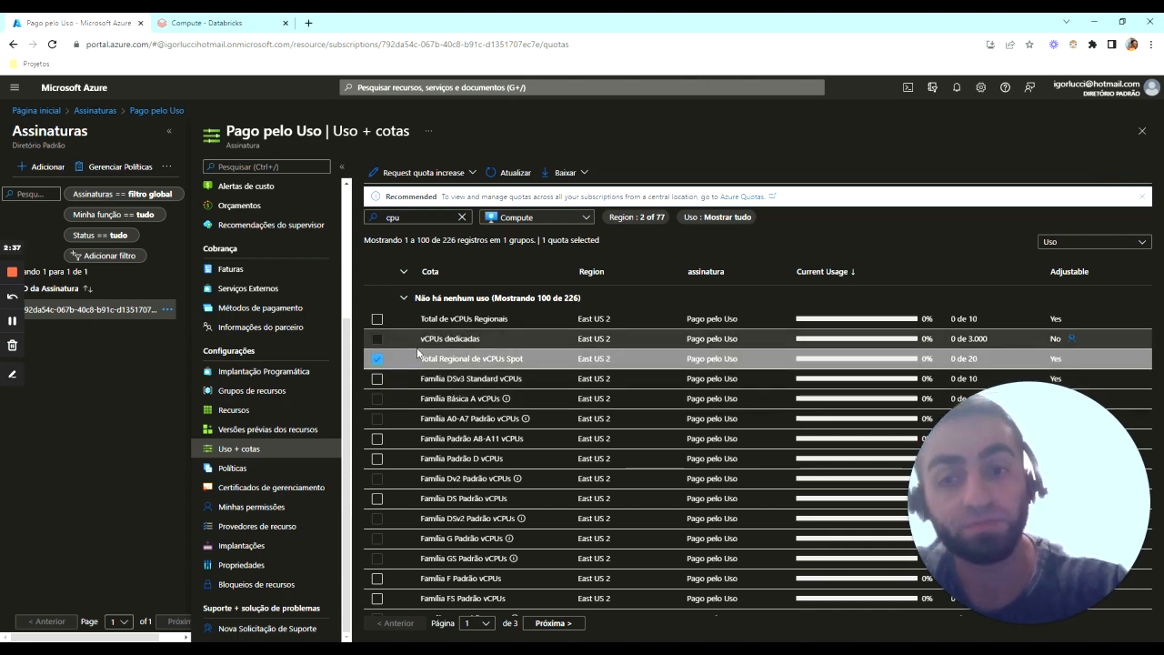
Switch to Databricks, reopen the 18:52:19 TERMINATING event and highlight the LowPriorityCores quota name in its error details.
left_click(202, 23)
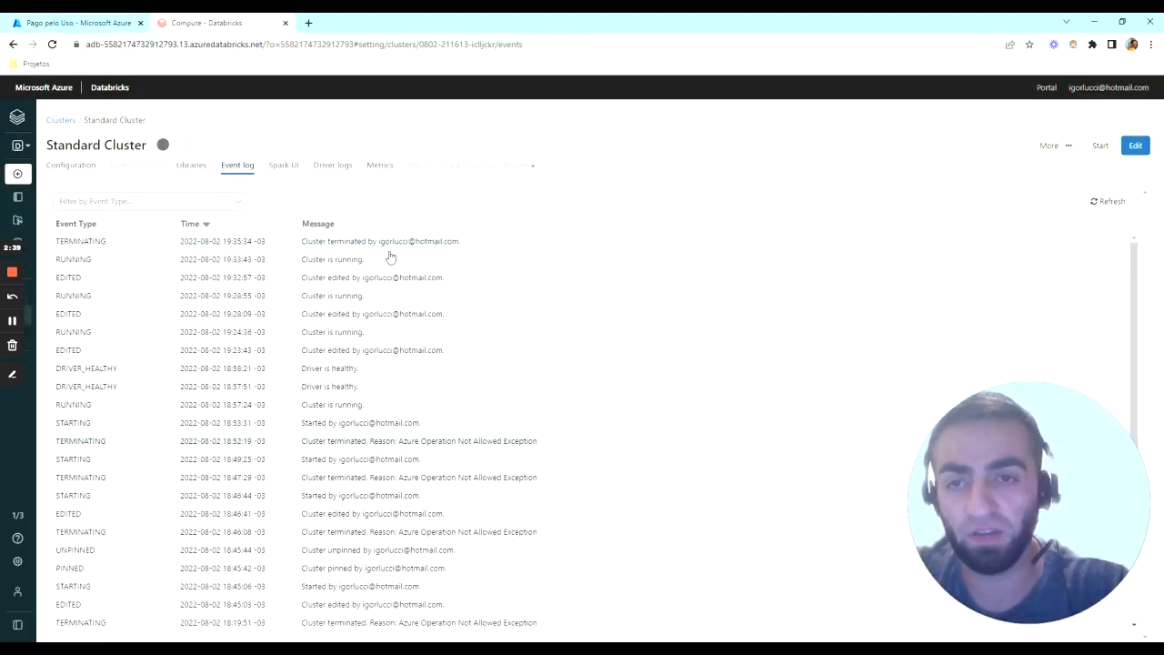
left_click(378, 441)
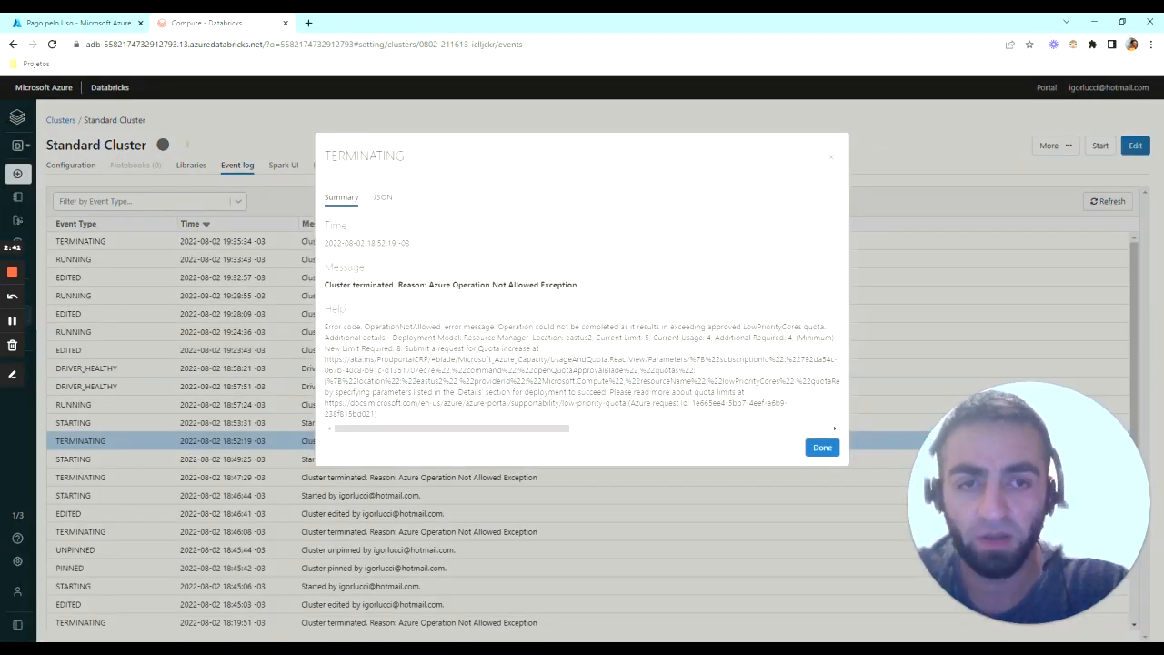
left_click_drag(744, 326, 812, 327)
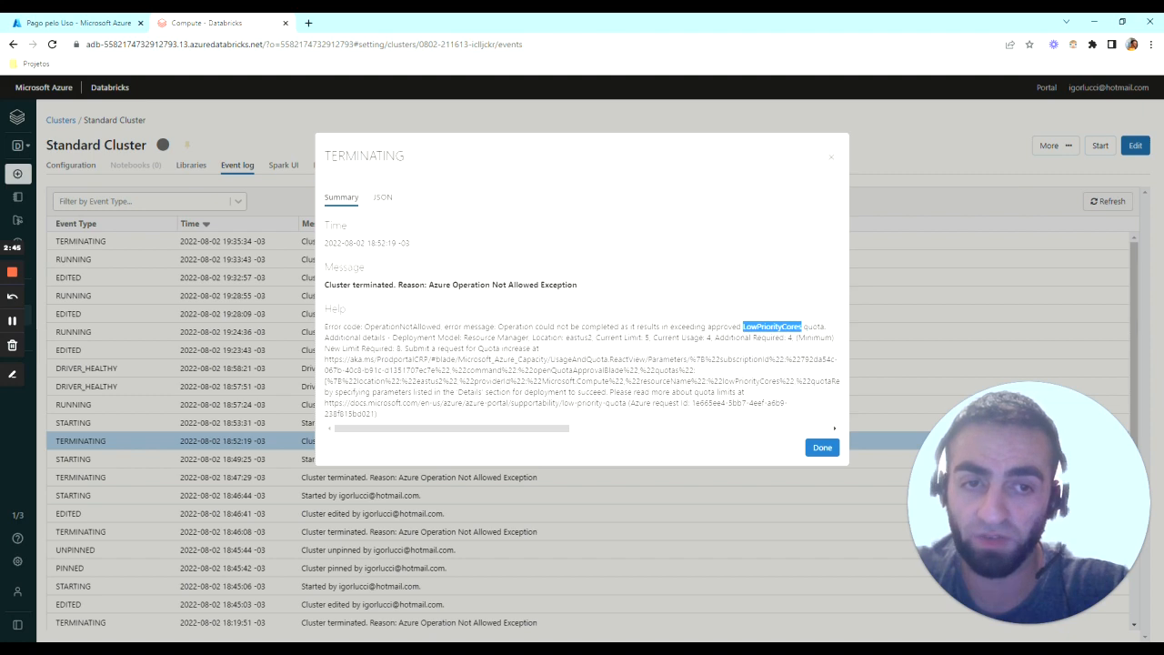
Return to the Azure portal and review the regions offered for filtering the compute quotas, without applying a filter.
left_click(83, 22)
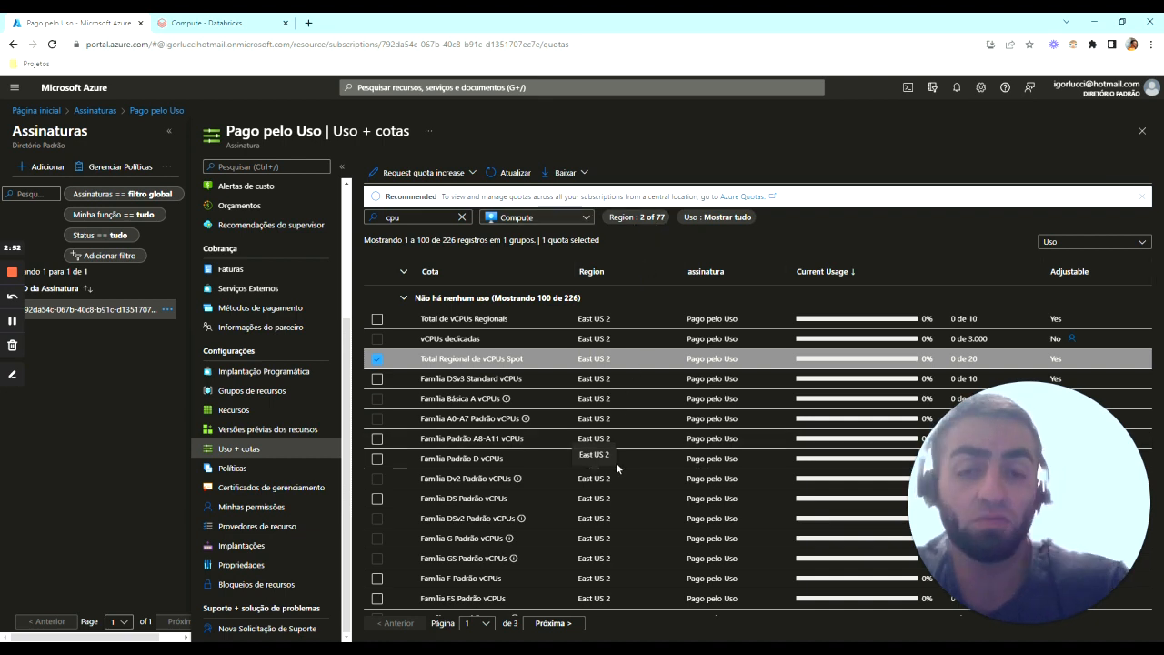
left_click(637, 216)
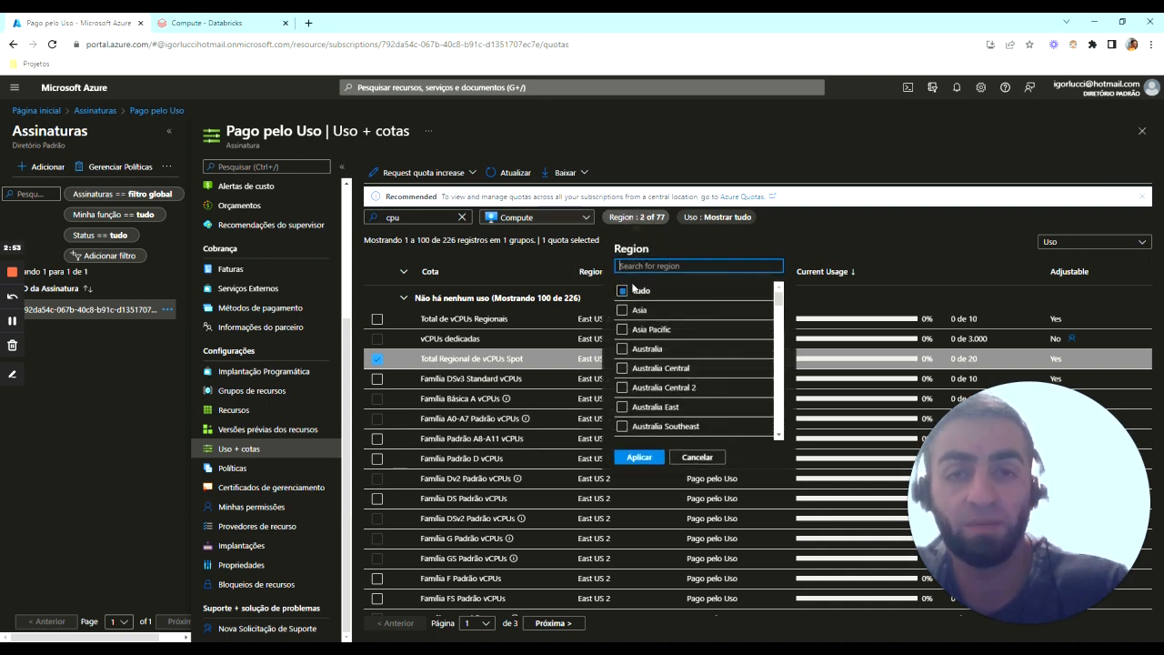
scroll(653, 387, "down", 10)
scroll(700, 364, "up", 6)
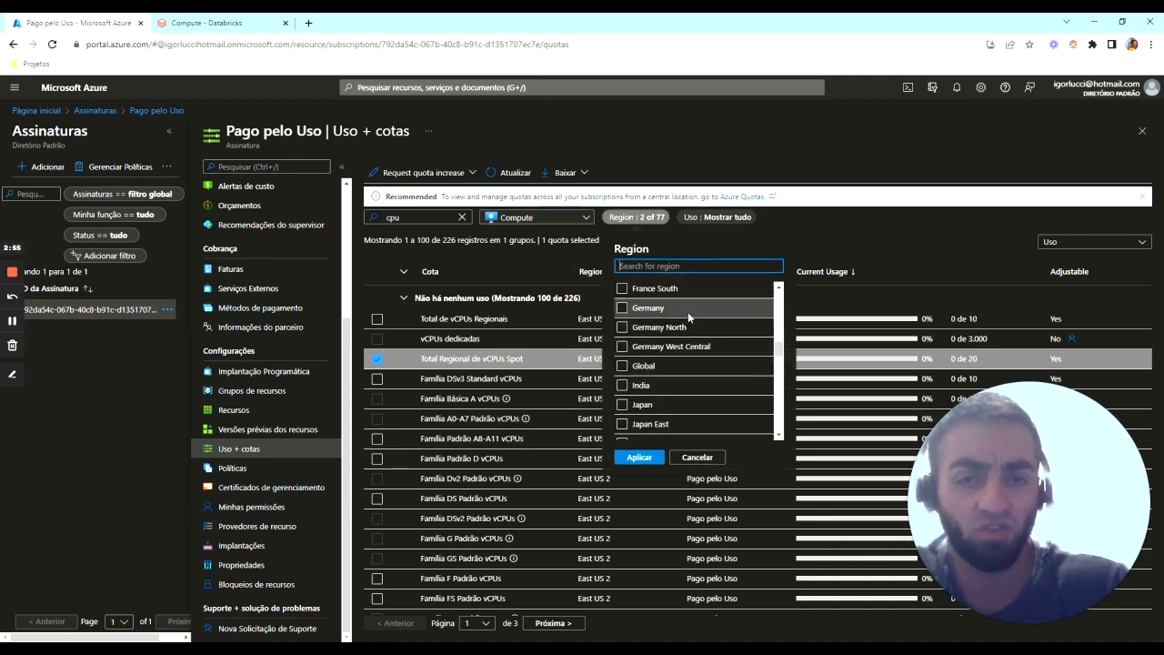
left_click(827, 223)
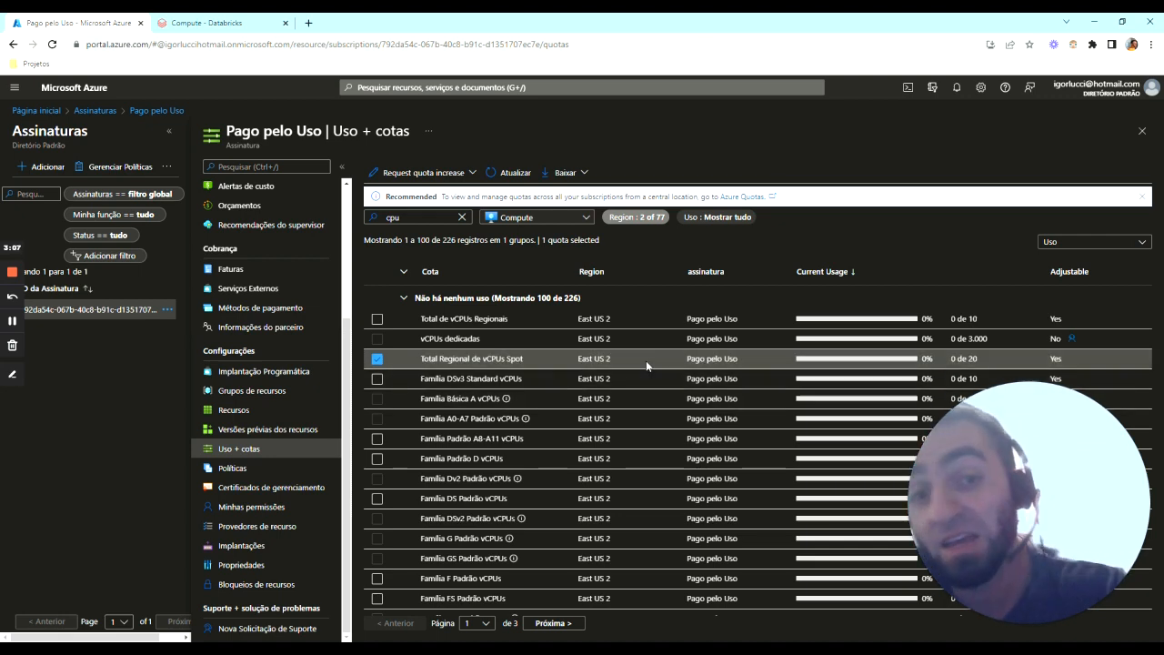
left_click(376, 360)
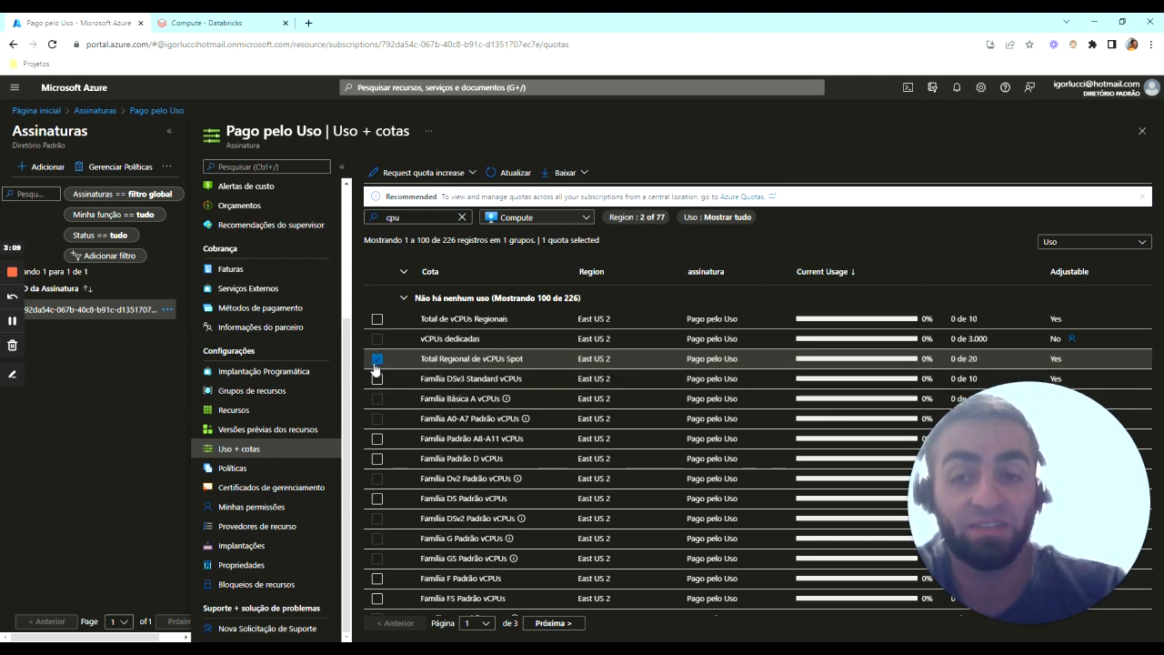
Open a request for a new limit on the selected Total Regional de vCPUs Spot quota for East US 2.
left_click(377, 361)
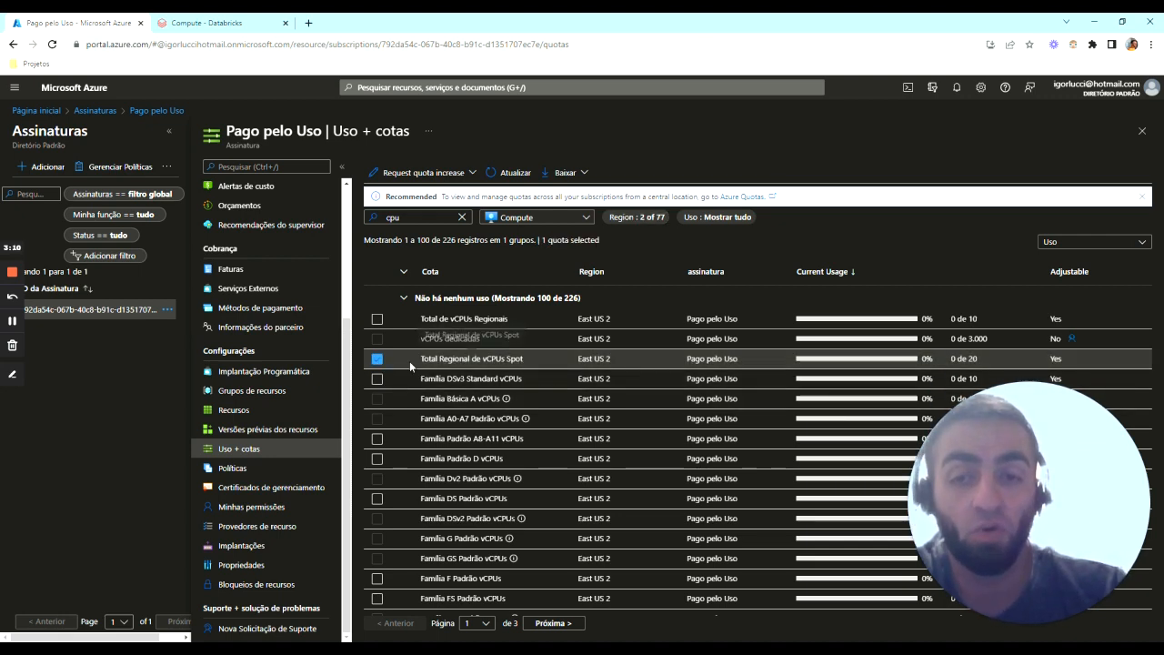
left_click(414, 174)
left_click(400, 195)
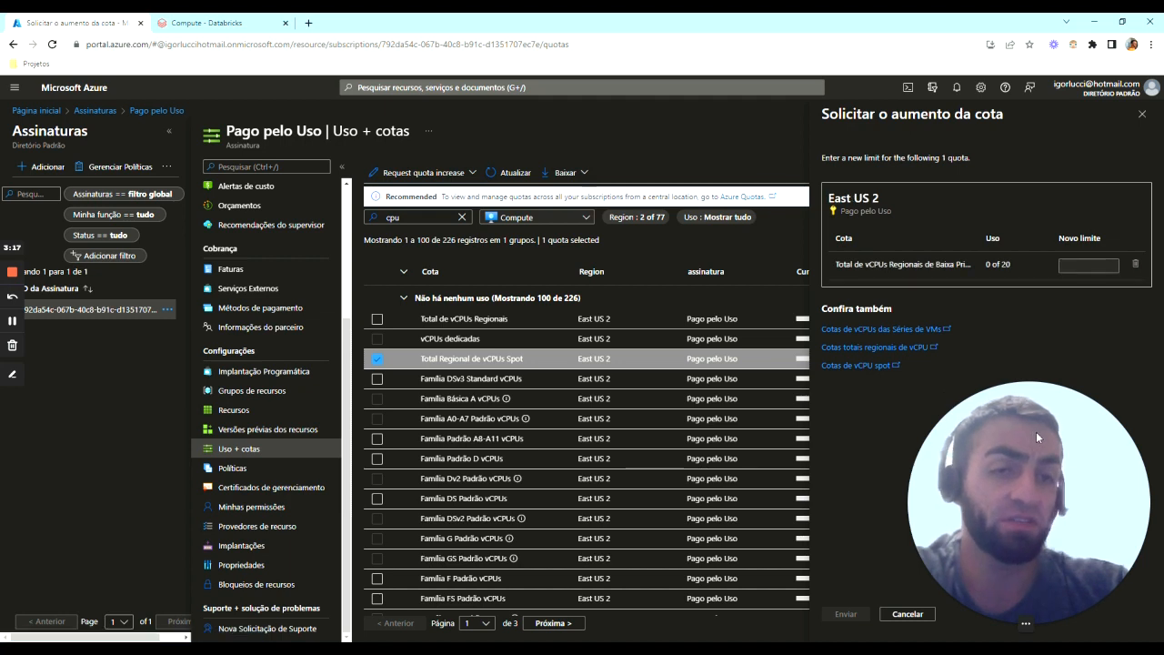
left_click_drag(1036, 431, 142, 455)
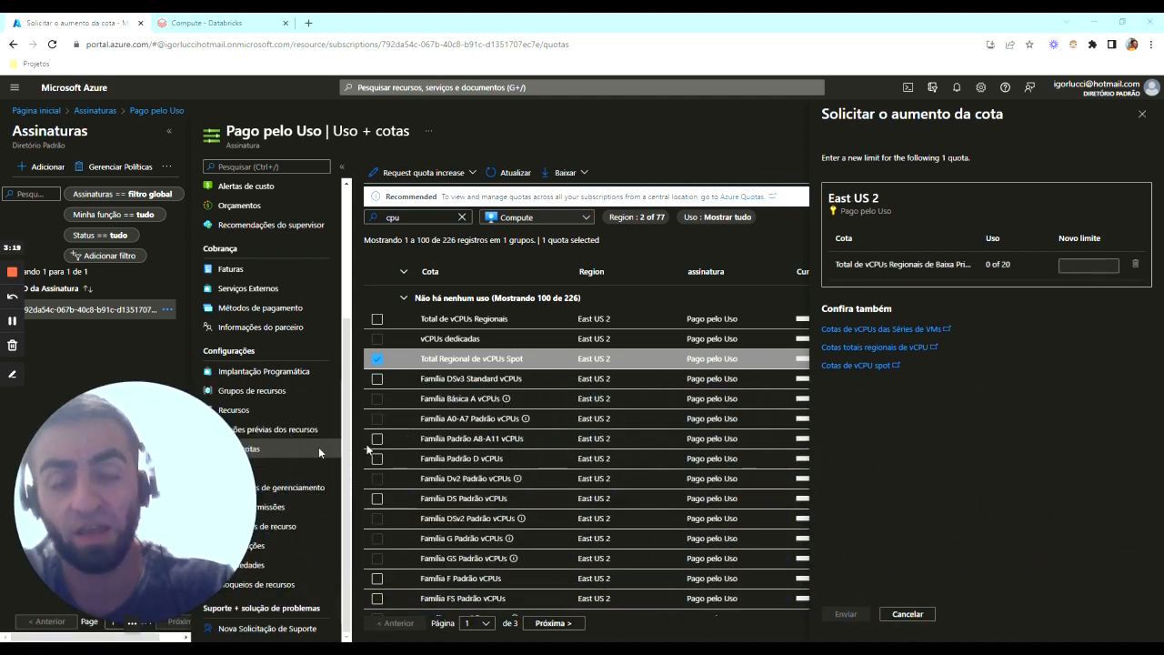
Set the new East US 2 Spot vCPU quota limit to 25, submit the increase request and close it.
left_click(1096, 265)
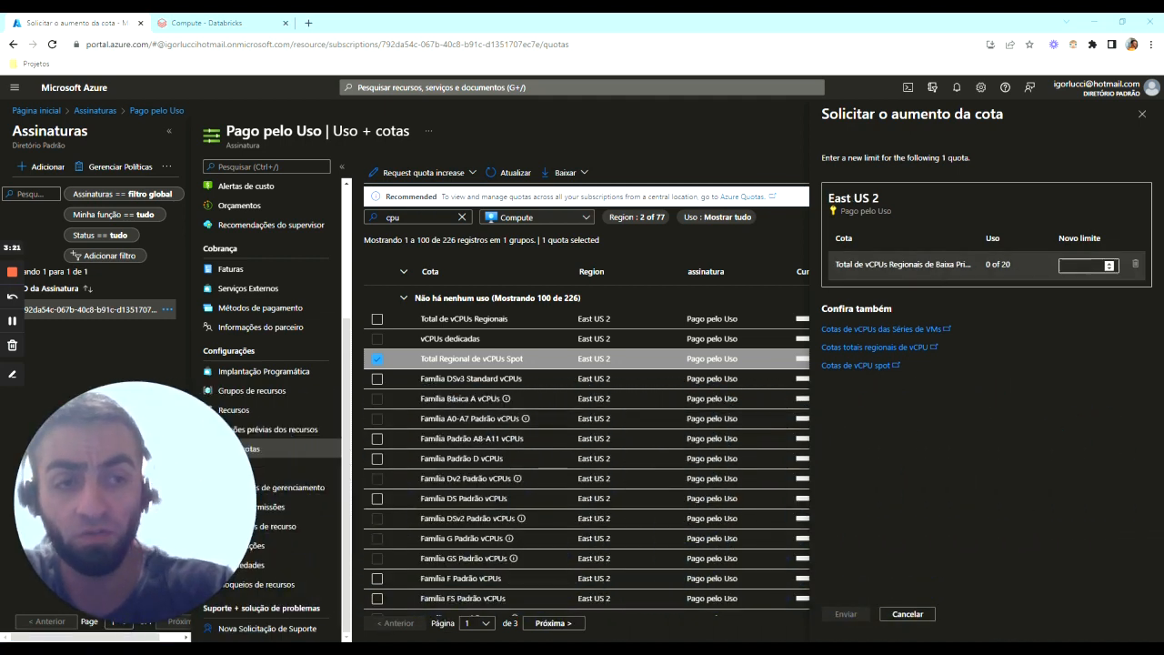
type("20")
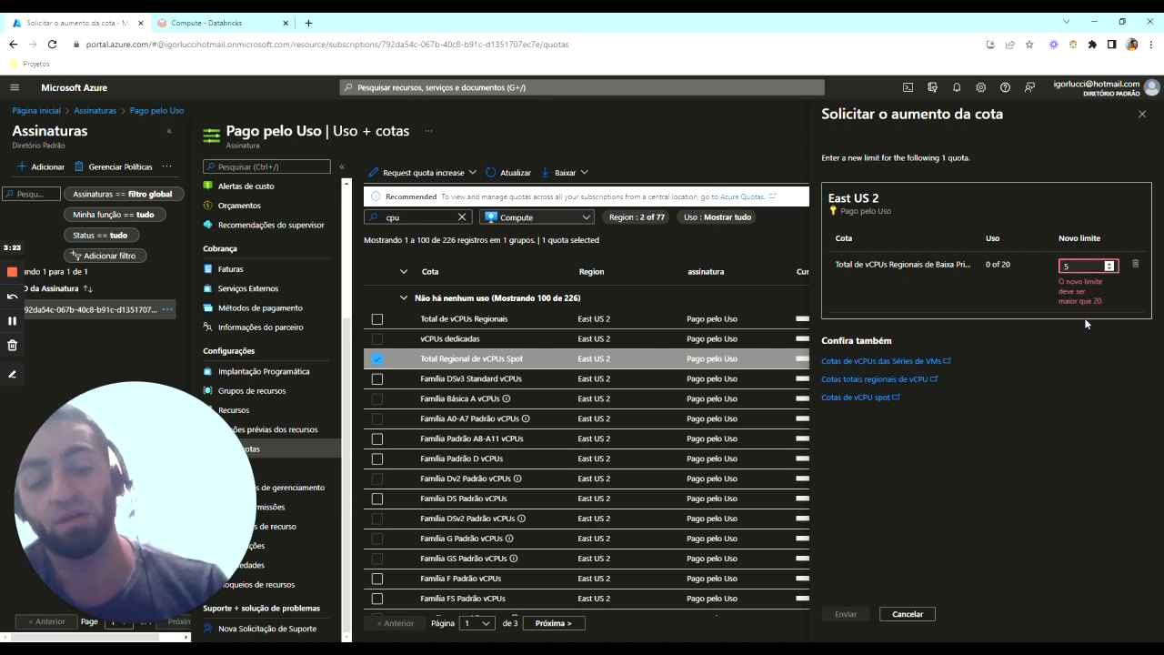
key("BackSpace")
type("5")
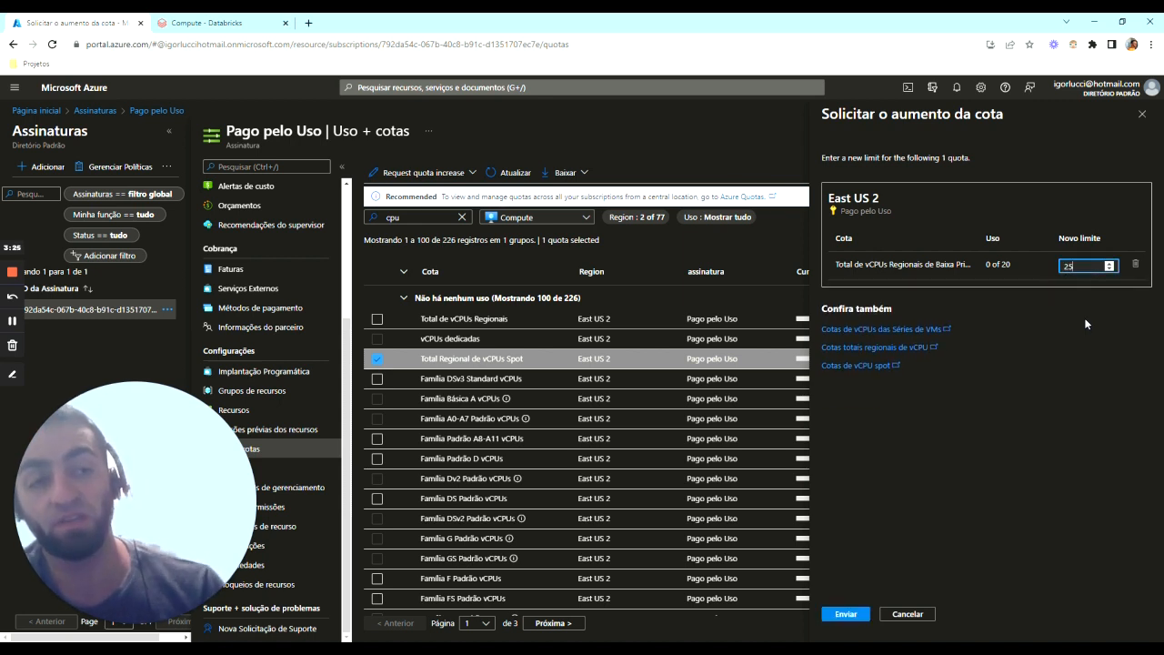
left_click(846, 615)
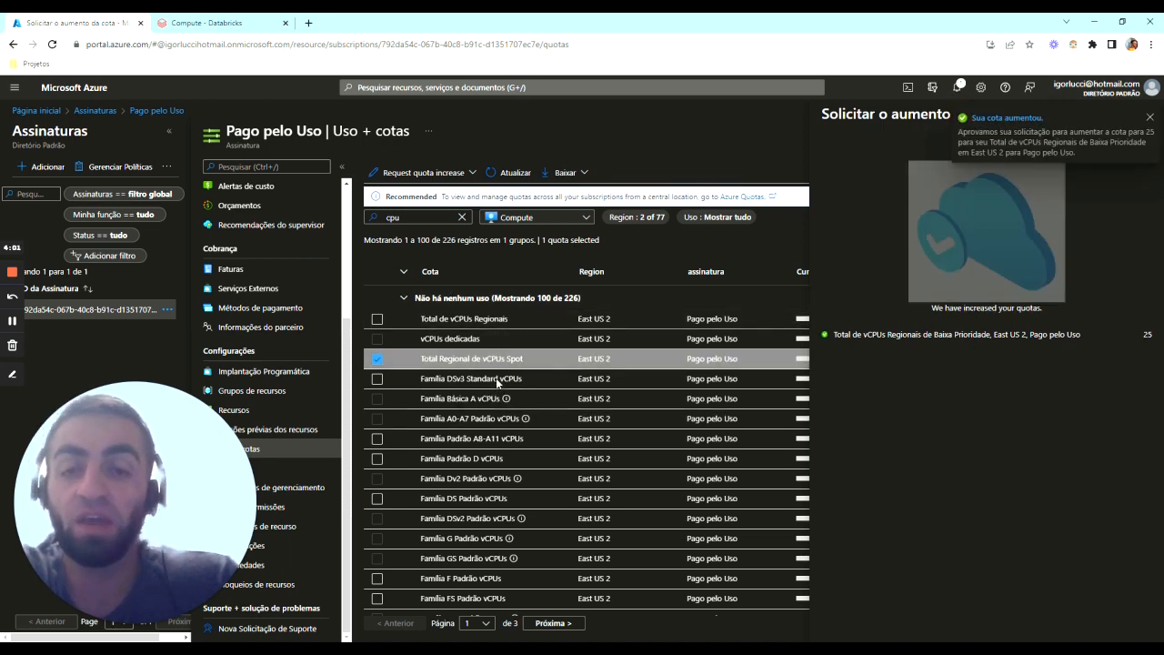
left_click(1148, 118)
left_click(1148, 121)
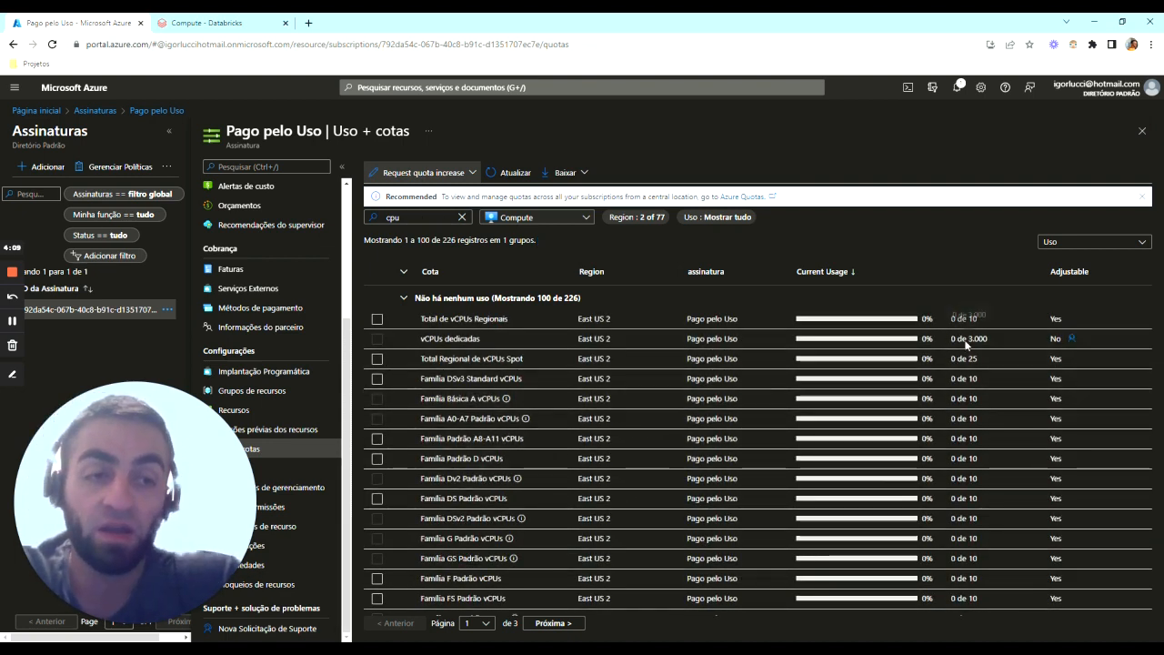
Examine the East US 2 quota list for the vCPU limits of the individual VM families.
scroll(974, 437, "down", 5)
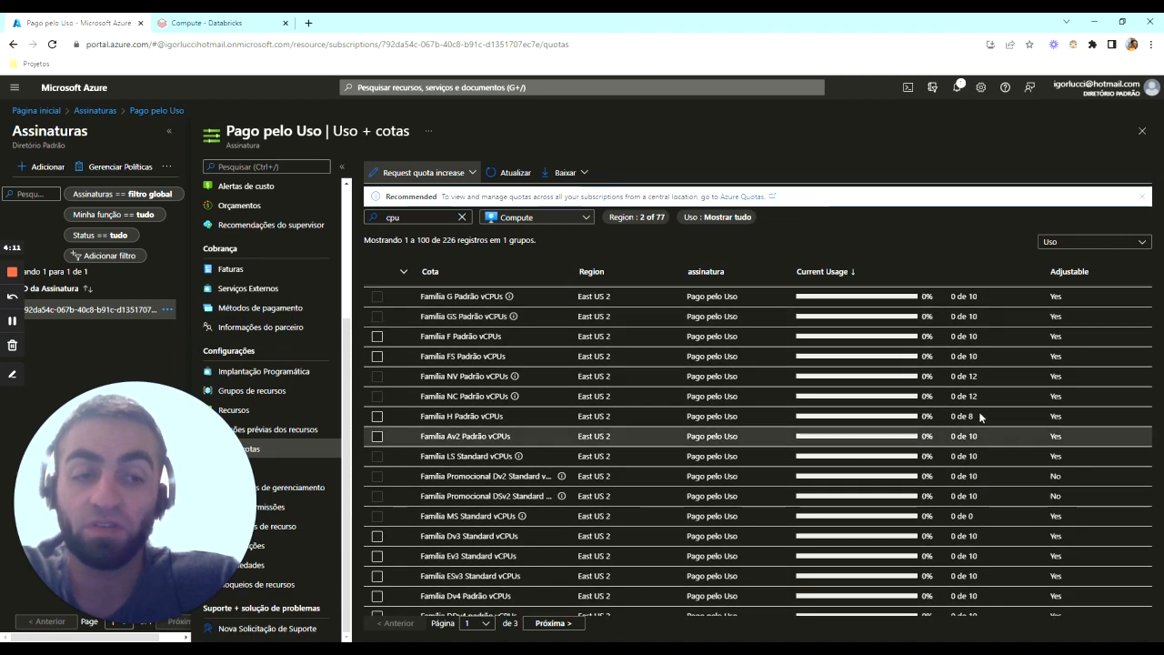
scroll(874, 393, "up", 5)
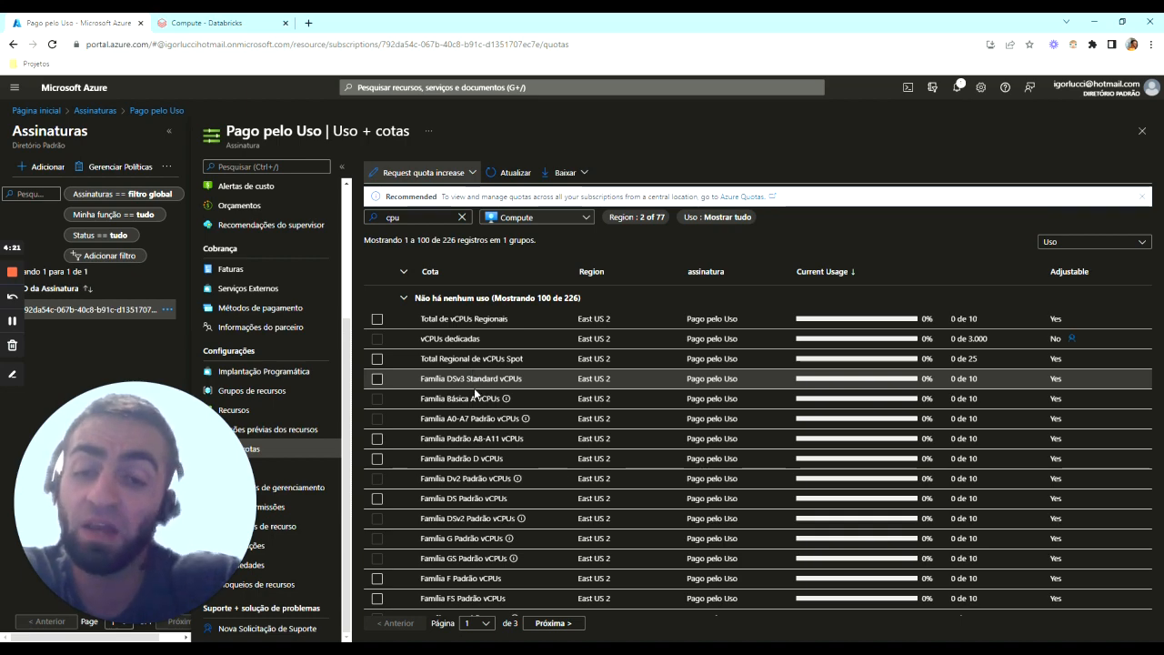
scroll(474, 382, "down", 1)
scroll(837, 427, "down", 8)
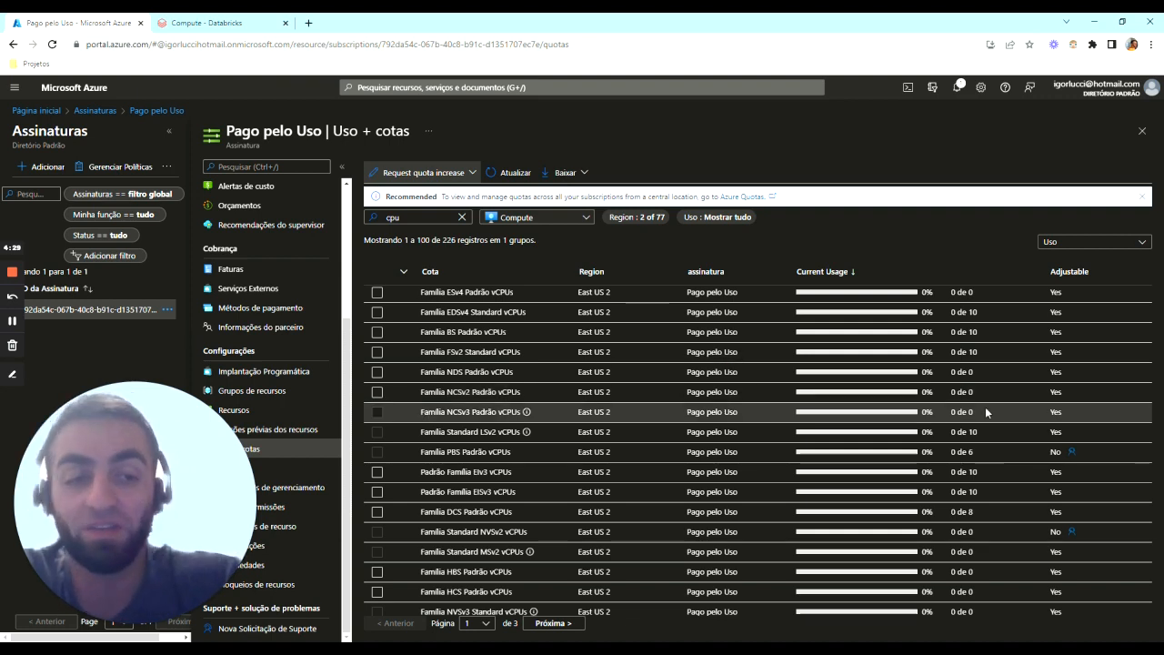
scroll(926, 393, "down", 1)
scroll(926, 393, "down", 2)
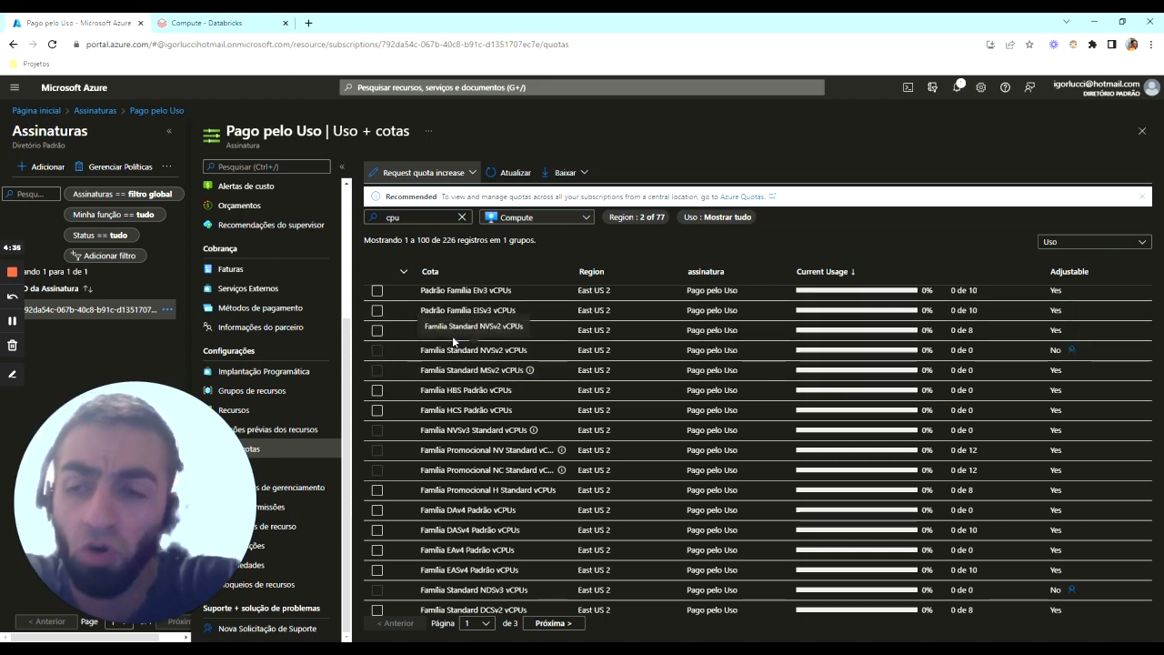
scroll(536, 411, "up", 5)
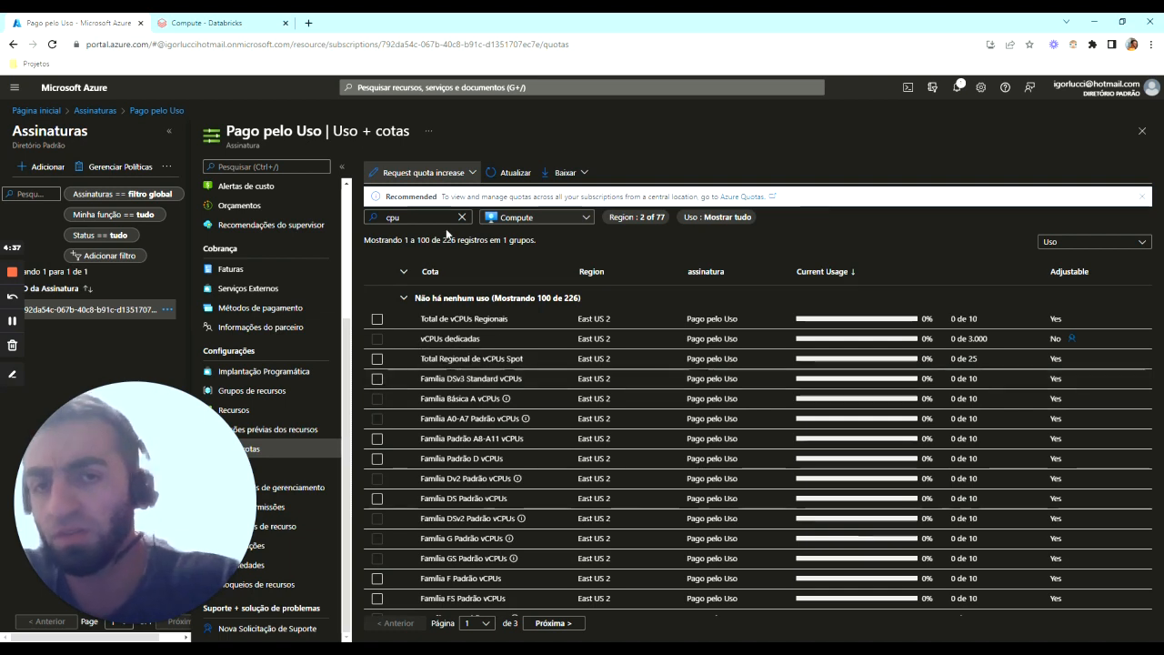
Switch to Databricks, close the event details, start Standard Cluster and open its configuration.
left_click(221, 22)
left_click(821, 447)
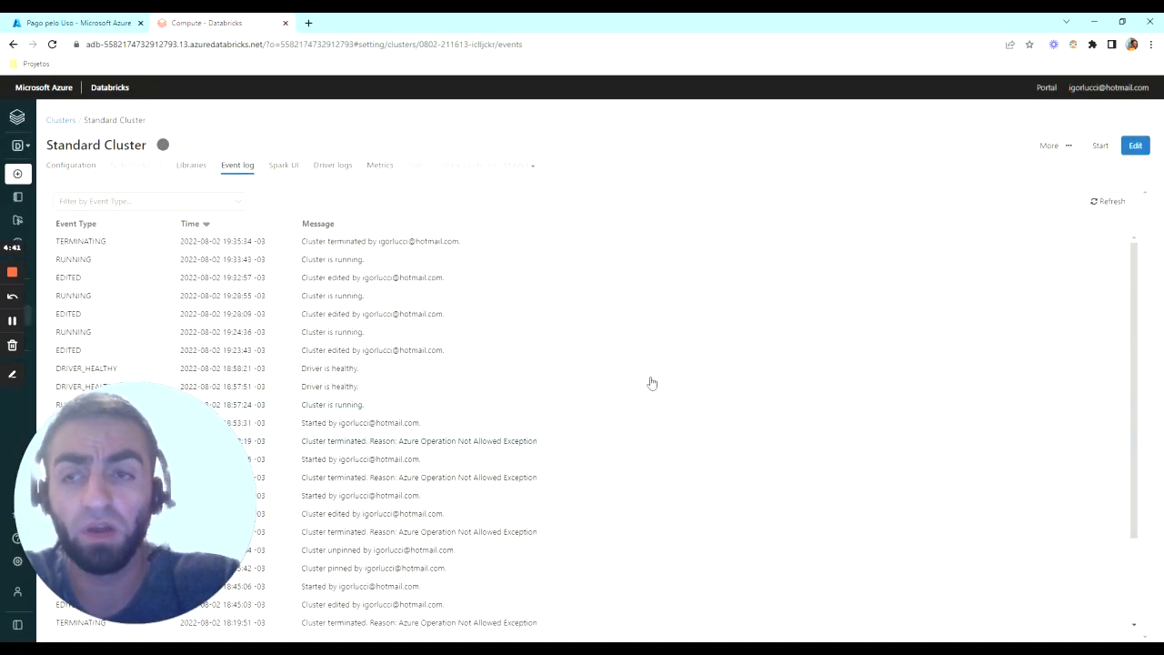
left_click(70, 170)
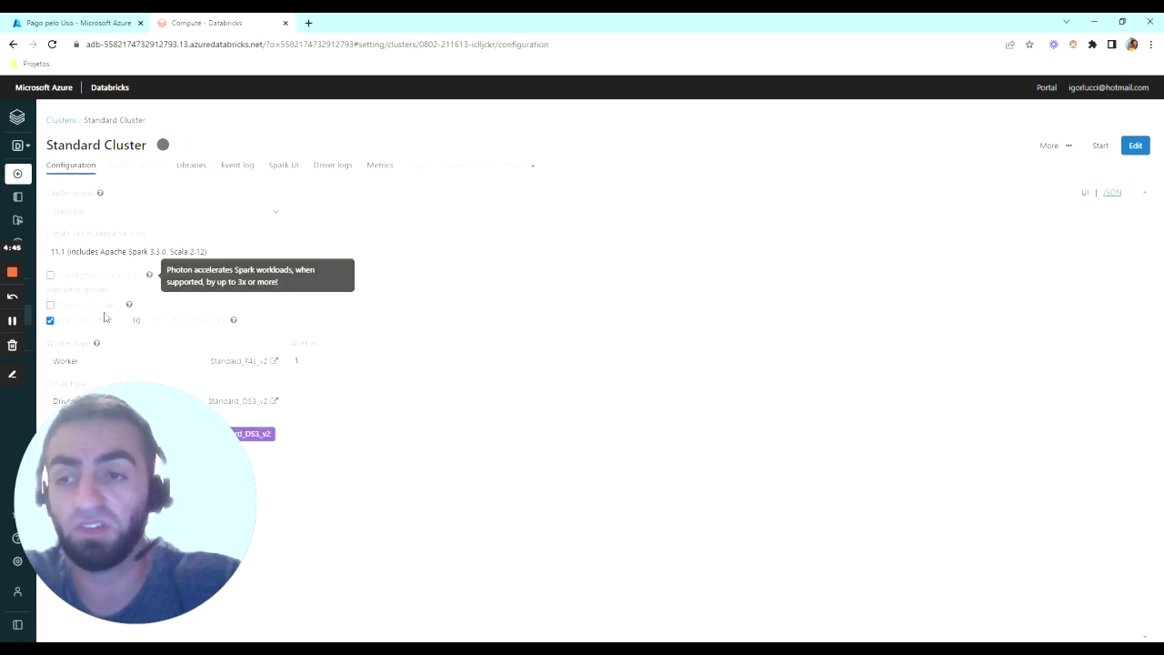
left_click(1100, 145)
left_click(684, 240)
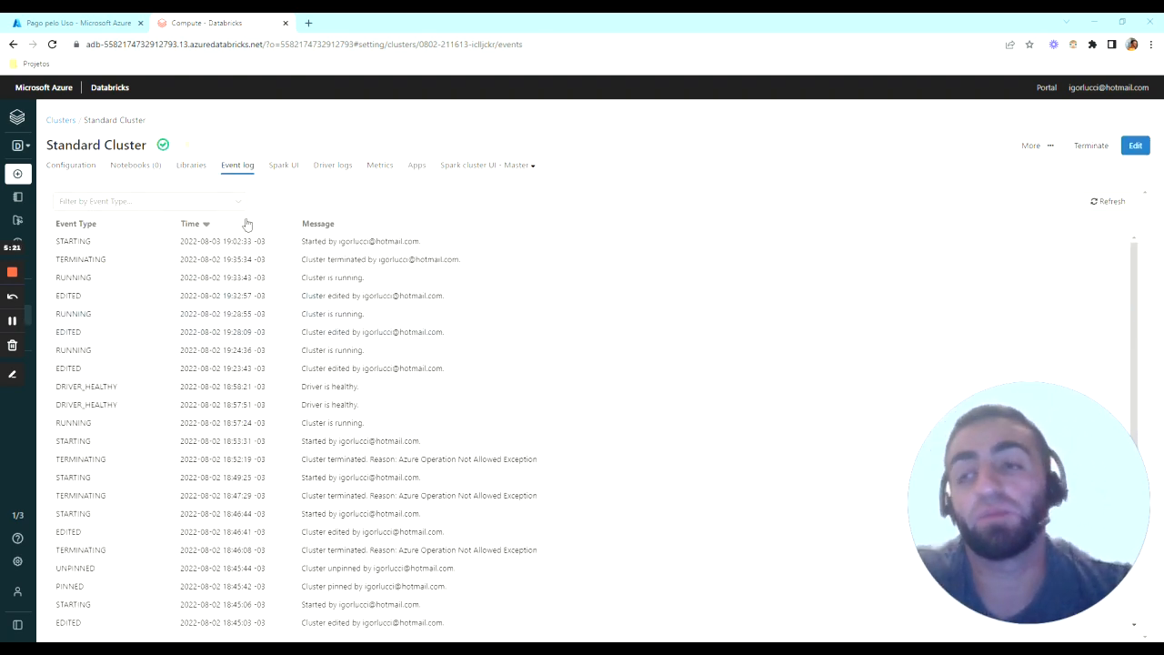
left_click(79, 168)
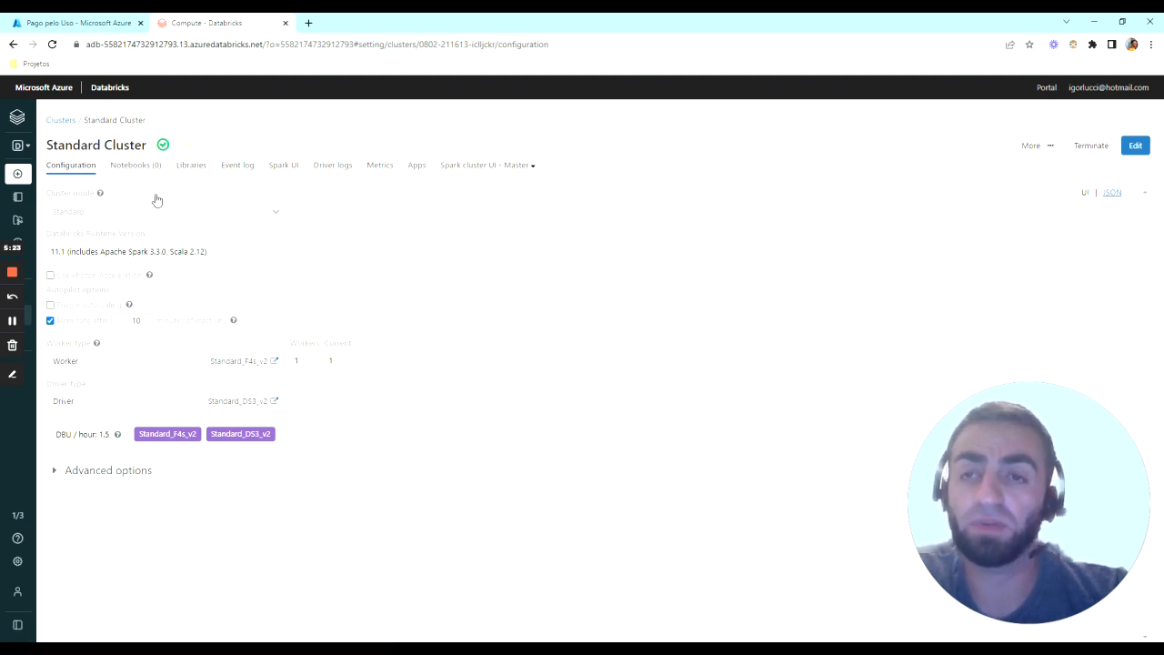